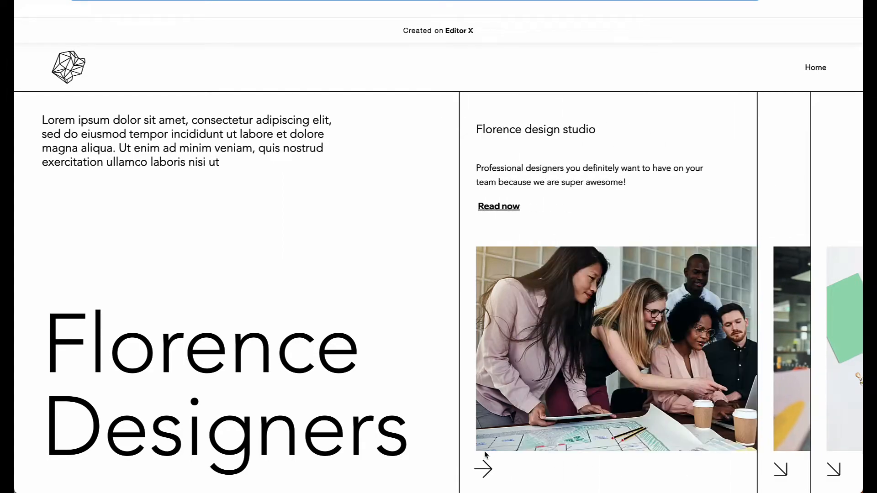
- Examine the published page's accordion of overlapping image panels and return to the site editor
{"action": "scroll", "coordinate": [486, 454], "scroll_direction": "down", "scroll_amount": 5}
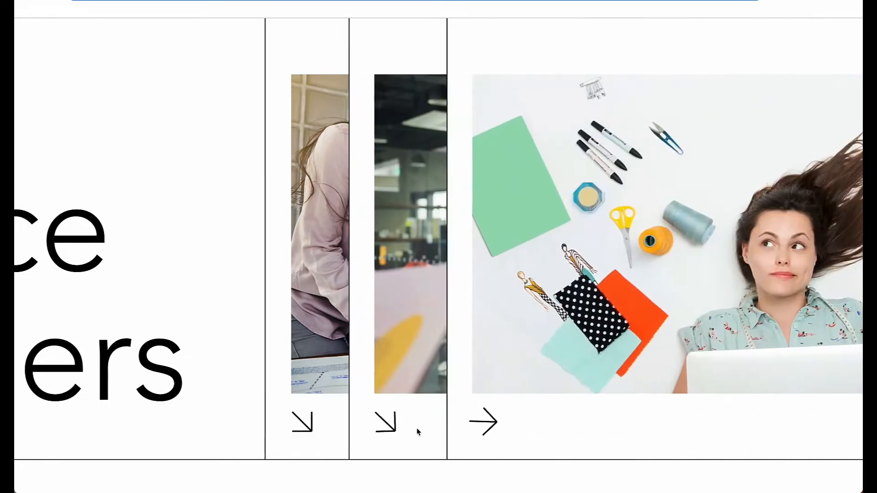
{"action": "scroll", "coordinate": [352, 400], "scroll_direction": "down", "scroll_amount": 5}
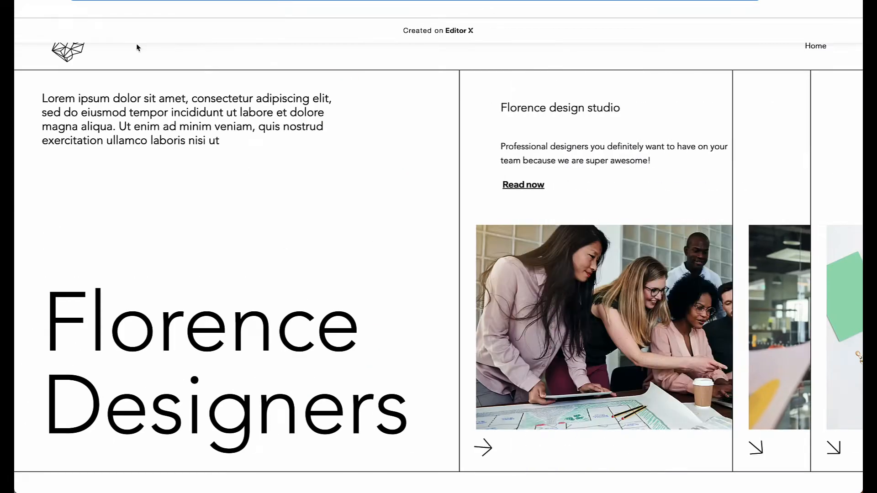
{"action": "left_click", "coordinate": [132, 2]}
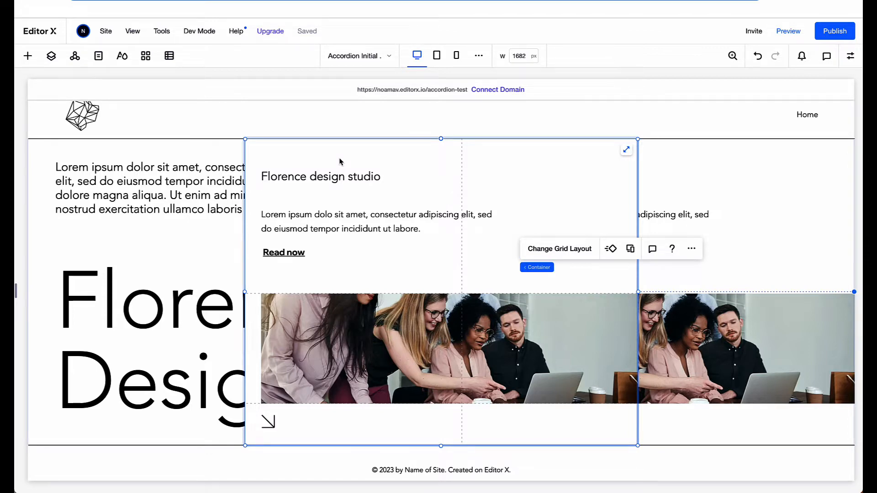
- Offset the duplicate design studio container rightward over the original and place a third copy further right, leaving a strip of each lower one exposed
{"action": "left_click_drag", "start_coordinate": [339, 161], "coordinate": [578, 167]}
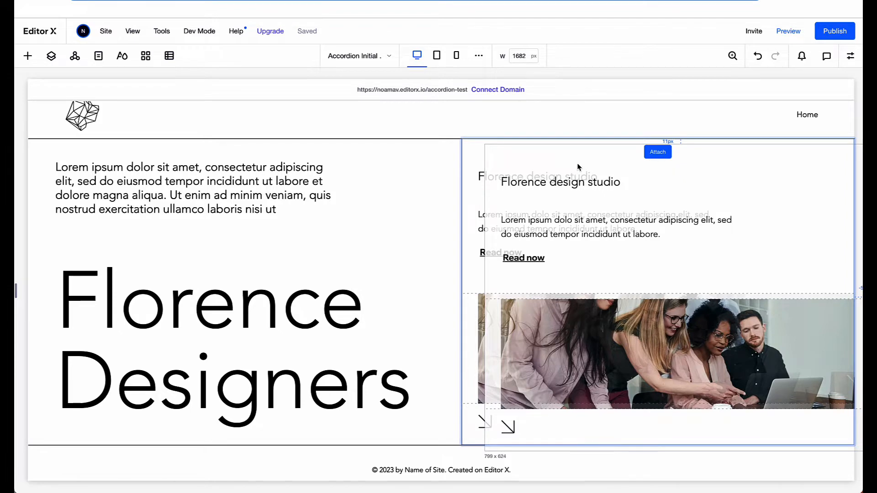
{"action": "left_click_drag", "start_coordinate": [578, 167], "coordinate": [577, 167]}
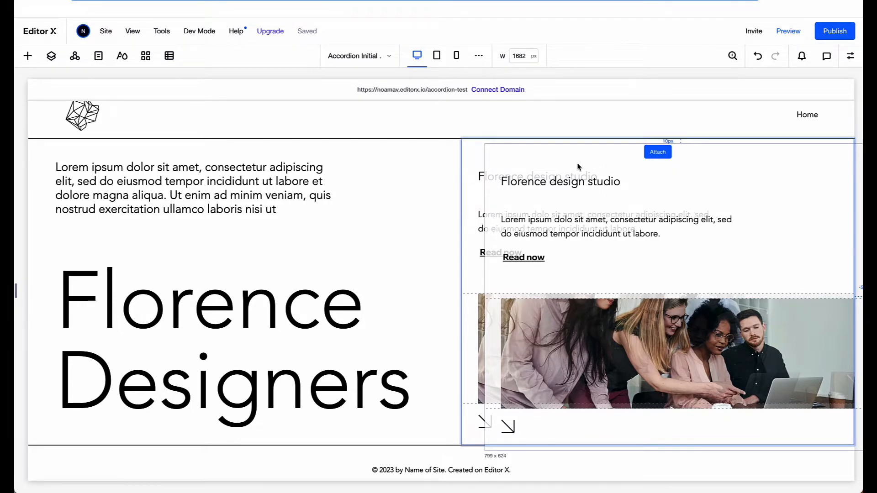
{"action": "left_click_drag", "start_coordinate": [577, 166], "coordinate": [589, 167]}
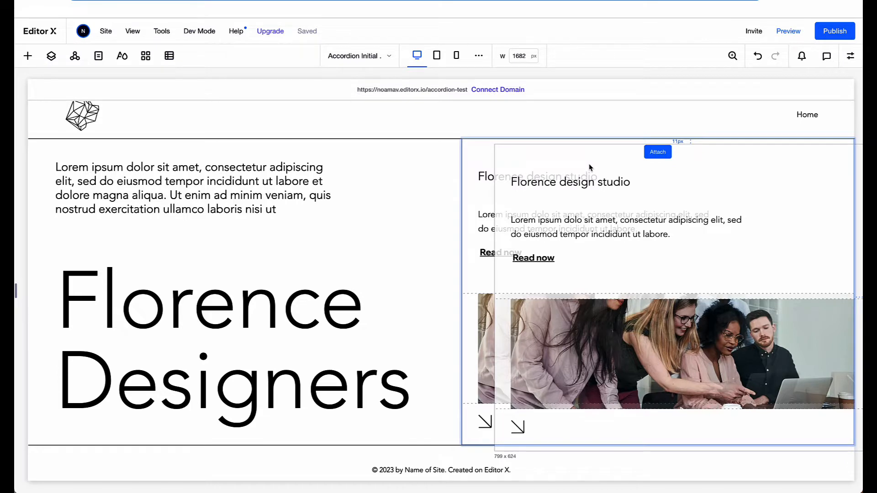
{"action": "left_click_drag", "start_coordinate": [589, 168], "coordinate": [608, 161]}
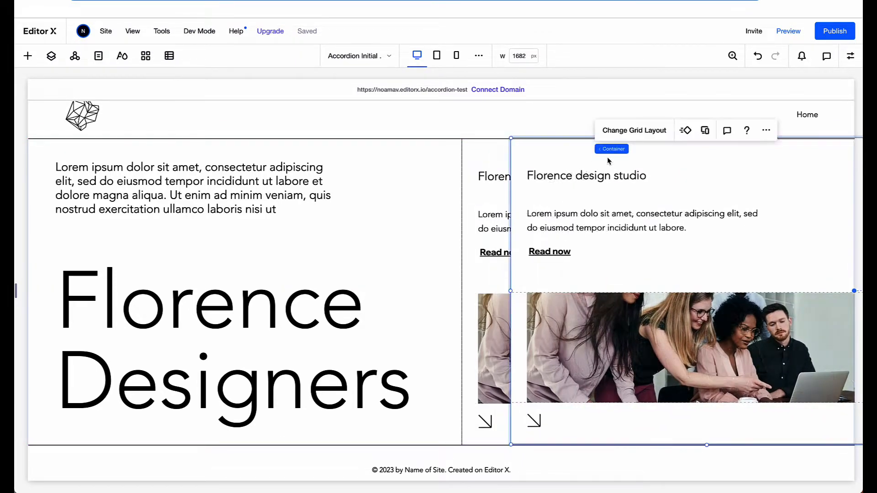
{"action": "left_click", "coordinate": [481, 174]}
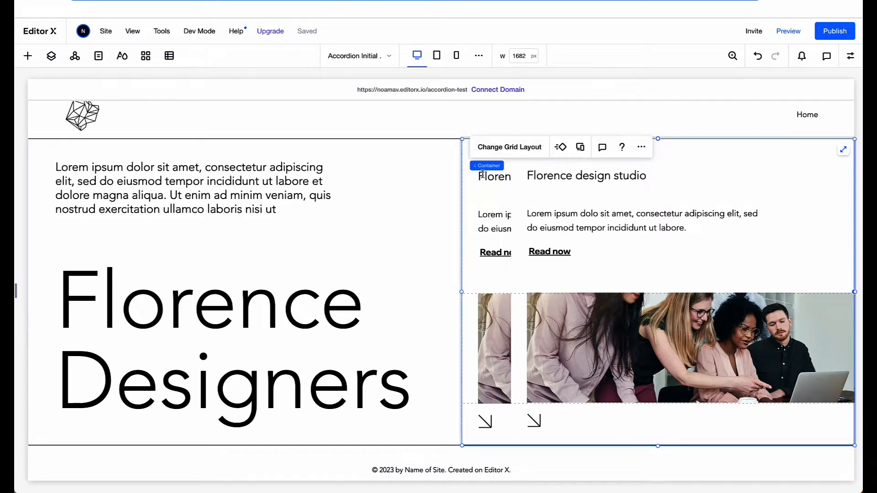
{"action": "left_click_drag", "start_coordinate": [593, 166], "coordinate": [639, 163]}
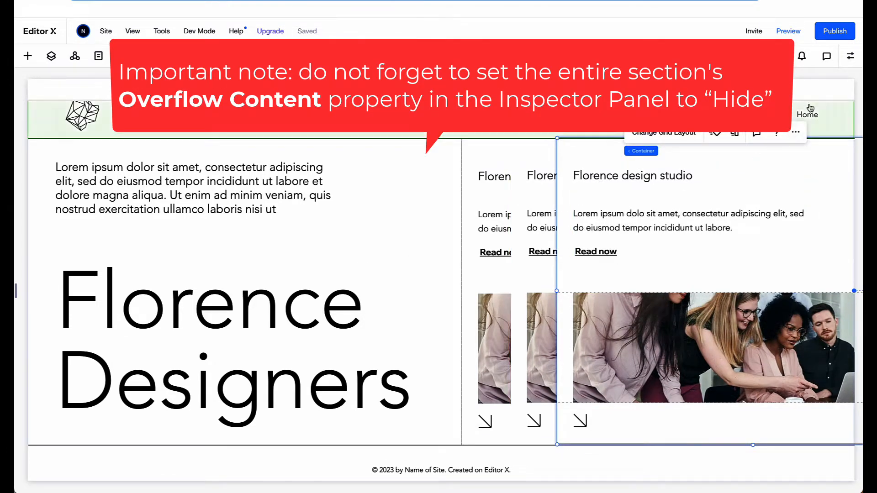
- Set the top margin of the third, frontmost container to 0 px
{"action": "left_click", "coordinate": [849, 58]}
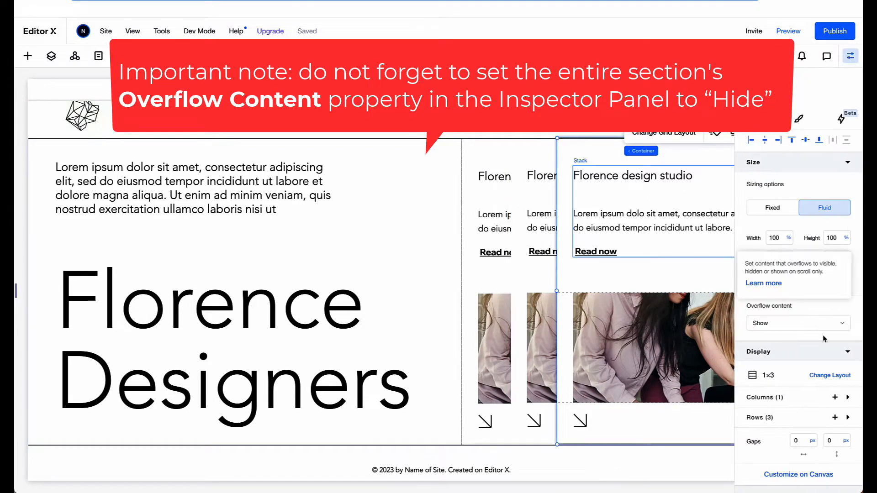
{"action": "scroll", "coordinate": [813, 385], "scroll_direction": "down", "scroll_amount": 7}
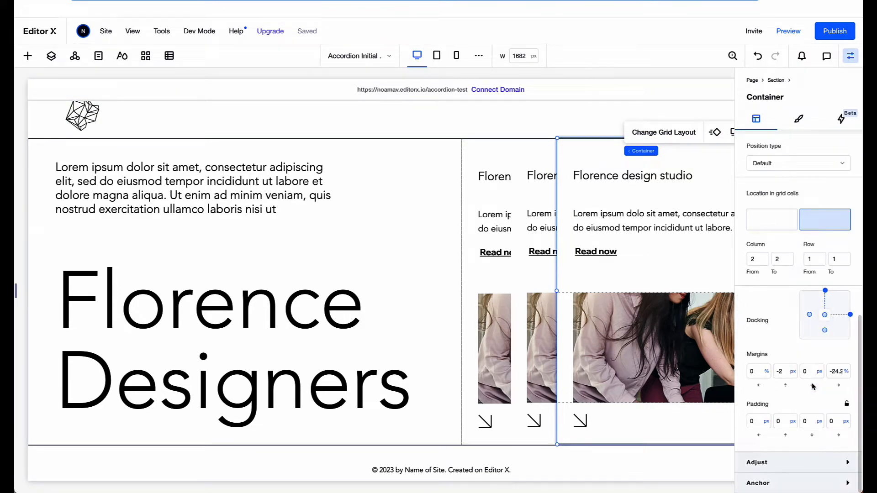
{"action": "left_click", "coordinate": [779, 372]}
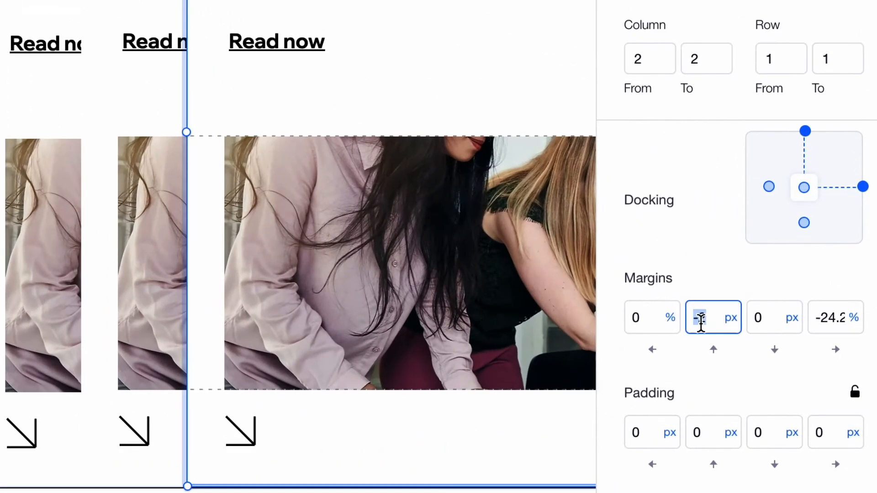
{"action": "type", "text": "0"}
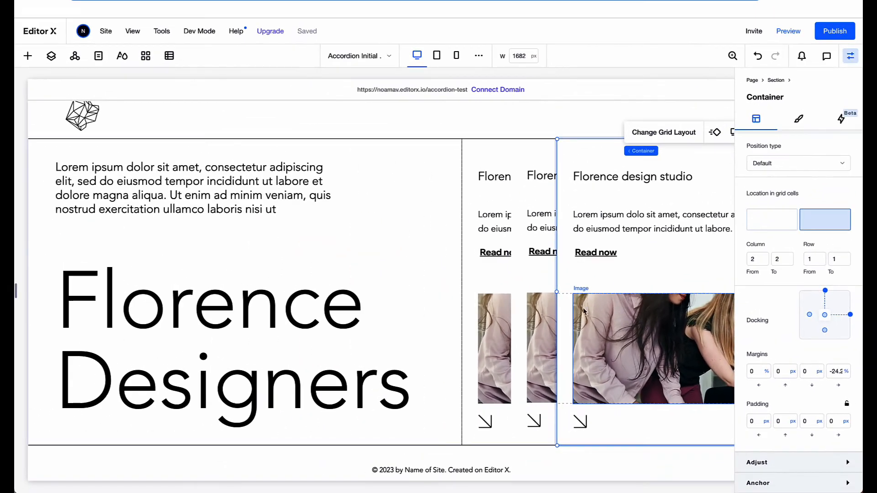
- Set the top margin of the second, middle container to 0 px
{"action": "left_click", "coordinate": [542, 281]}
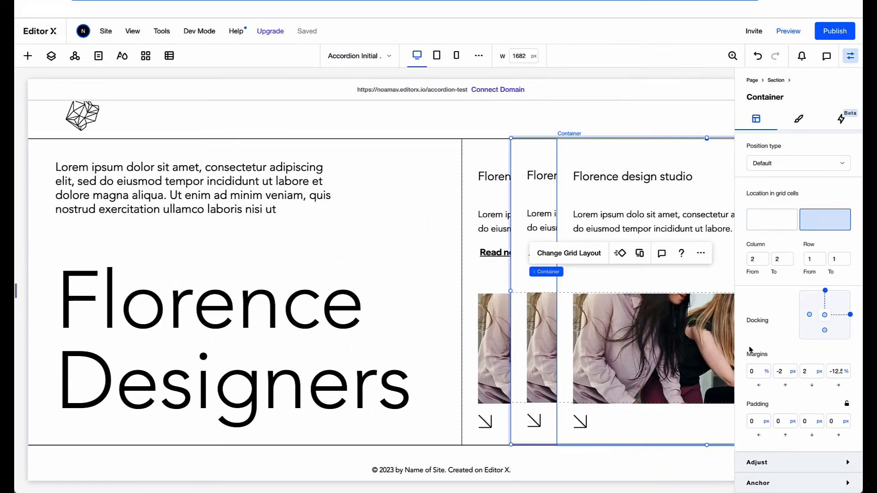
{"action": "left_click", "coordinate": [782, 372]}
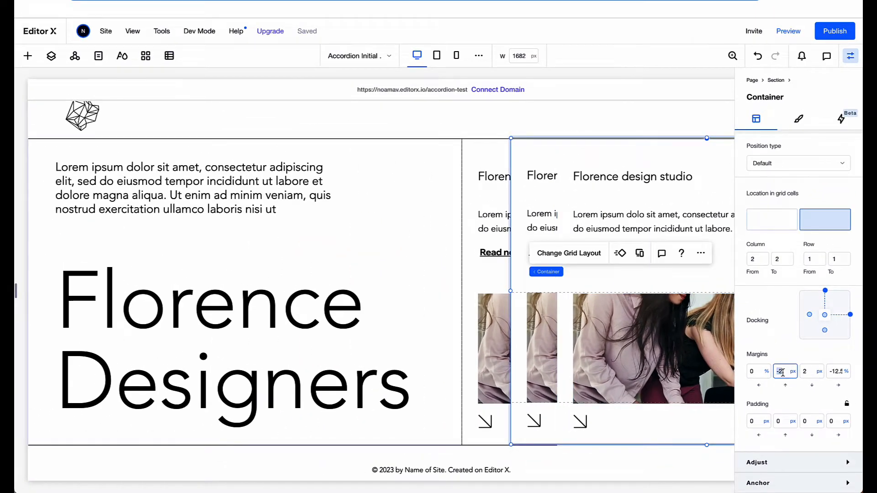
{"action": "type", "text": "0"}
{"action": "key", "text": "Return"}
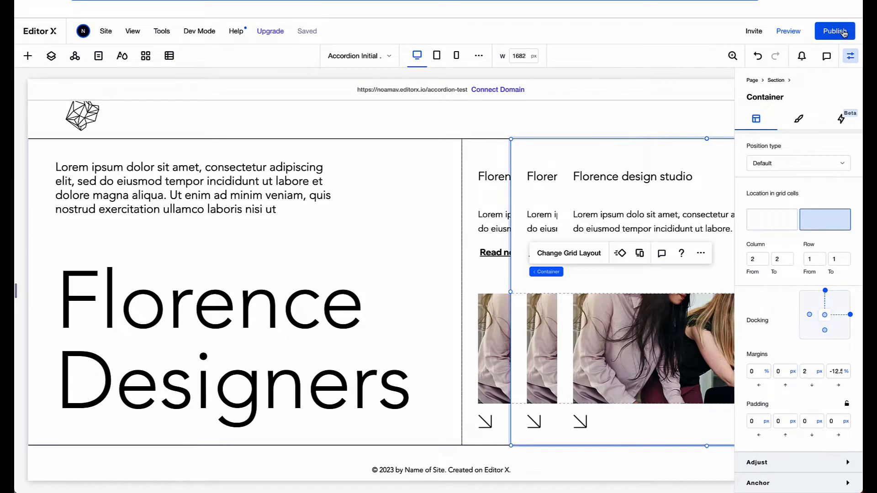
- Examine the middle container's size, overflow, position, margin, design and interaction settings
{"action": "left_click", "coordinate": [850, 56]}
{"action": "left_click", "coordinate": [850, 56]}
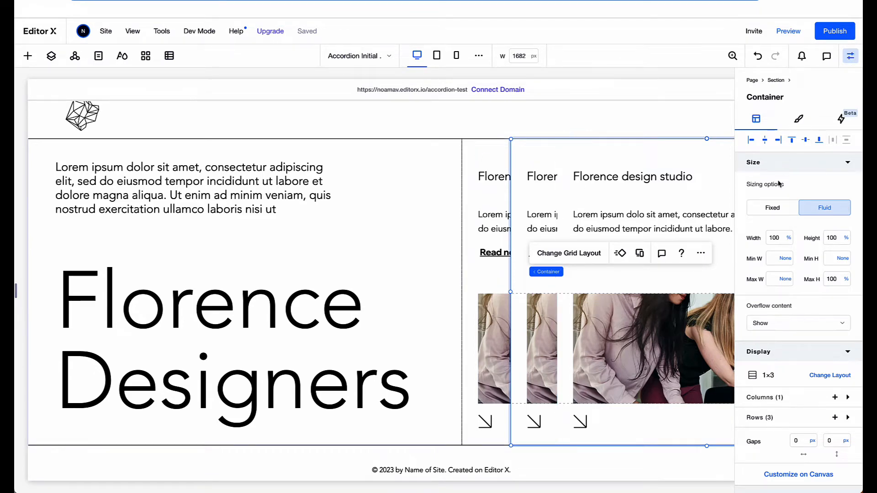
{"action": "scroll", "coordinate": [761, 291], "scroll_direction": "down", "scroll_amount": 7}
{"action": "scroll", "coordinate": [761, 291], "scroll_direction": "up", "scroll_amount": 7}
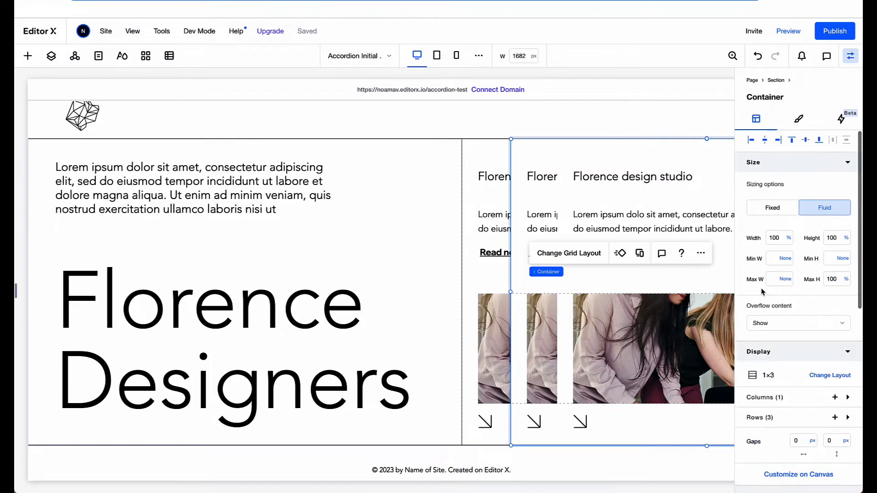
{"action": "scroll", "coordinate": [762, 291], "scroll_direction": "down", "scroll_amount": 5}
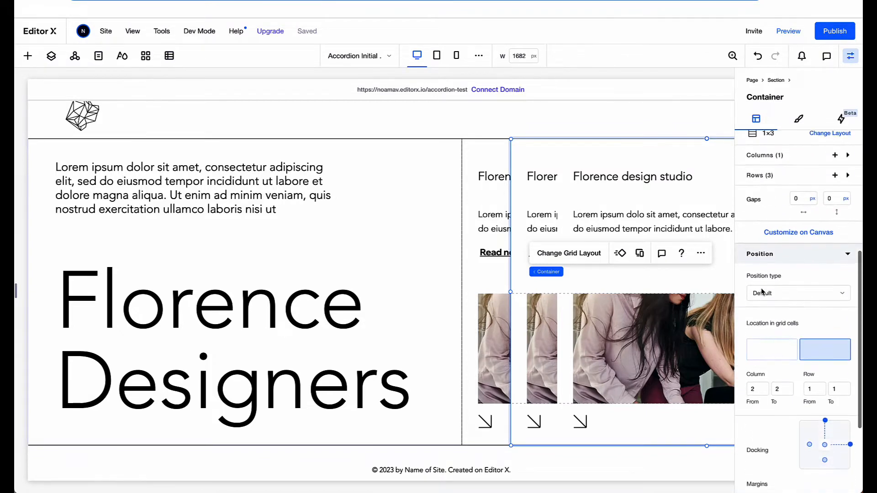
{"action": "scroll", "coordinate": [762, 291], "scroll_direction": "down", "scroll_amount": 2}
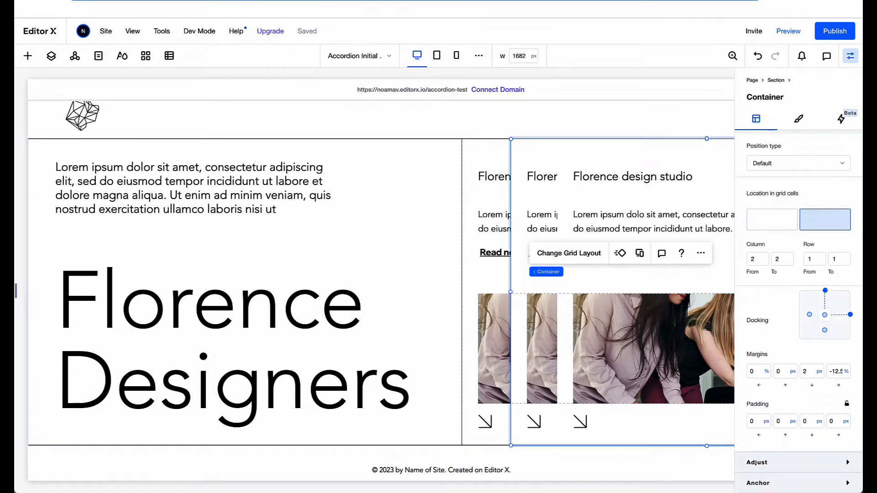
{"action": "scroll", "coordinate": [793, 340], "scroll_direction": "up", "scroll_amount": 6}
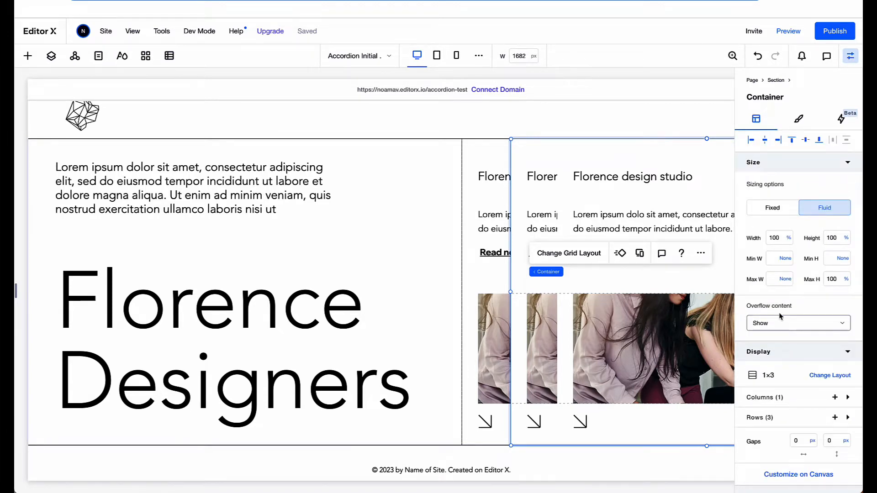
{"action": "mouse_move", "coordinate": [811, 309]}
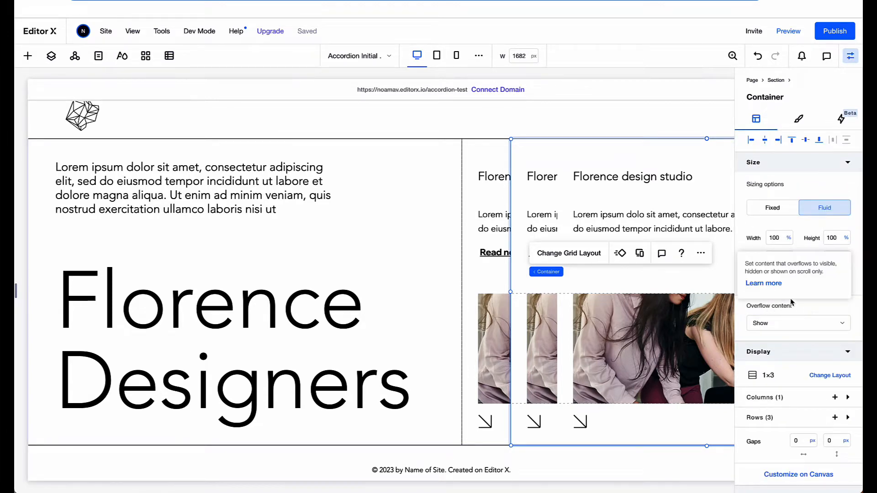
{"action": "left_click", "coordinate": [798, 120]}
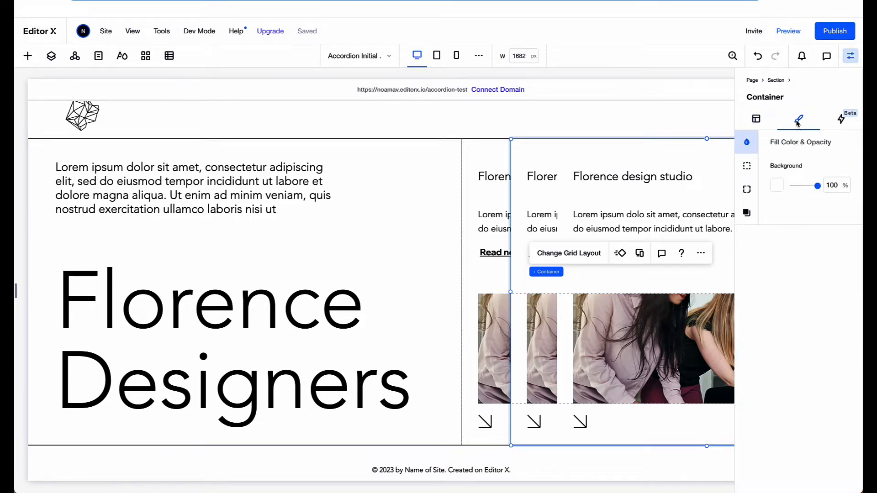
{"action": "left_click", "coordinate": [839, 120]}
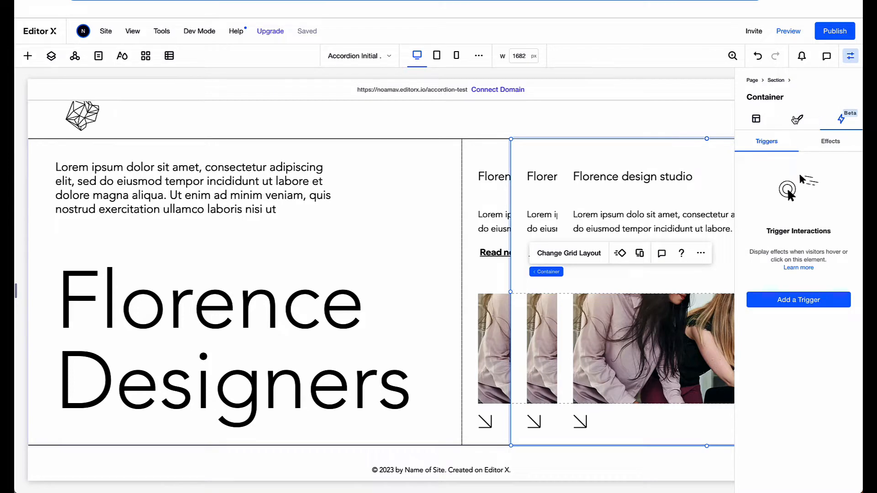
{"action": "left_click", "coordinate": [756, 120]}
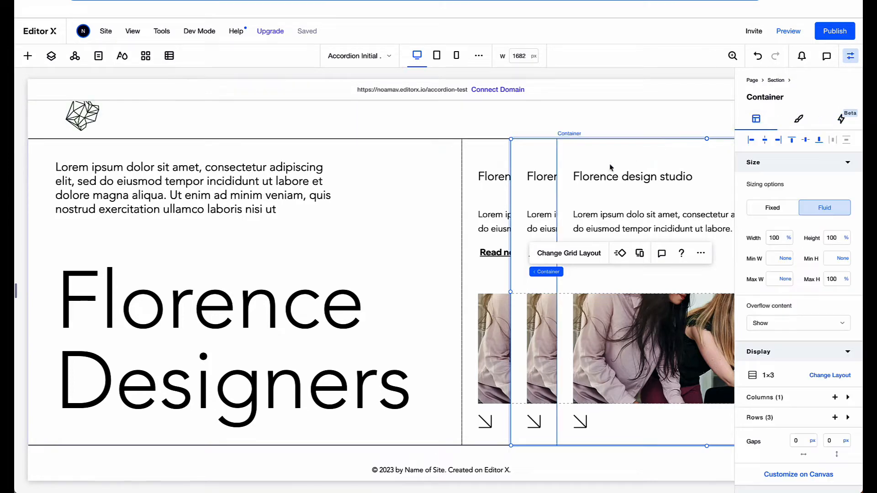
{"action": "left_click", "coordinate": [431, 189]}
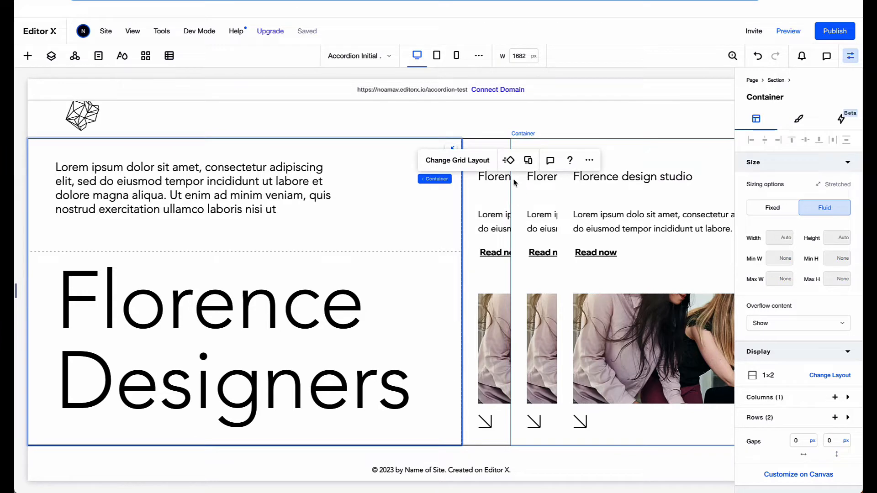
- Add a vertical line from the decorative elements to the middle container near its left edge and stretch it
{"action": "left_click", "coordinate": [531, 202]}
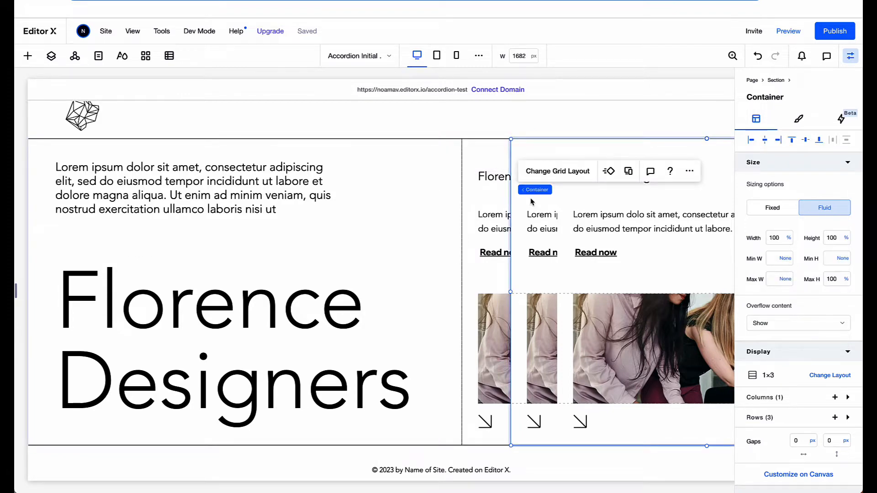
{"action": "left_click", "coordinate": [28, 57]}
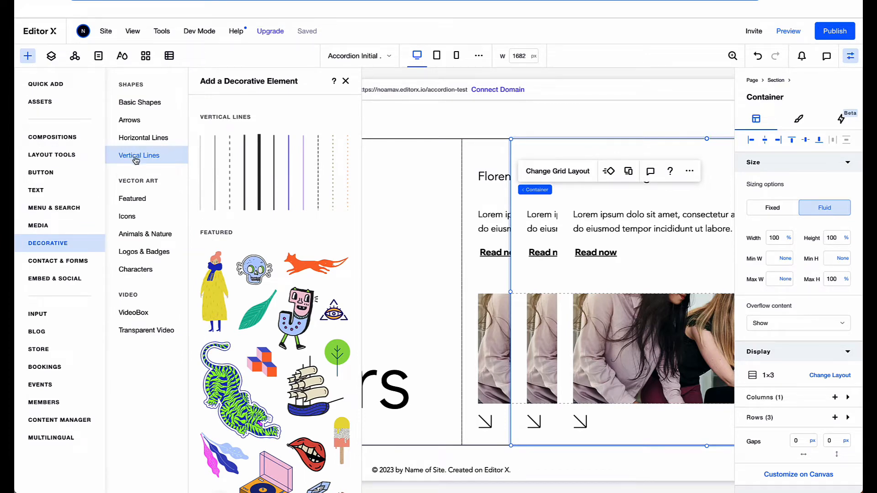
{"action": "left_click_drag", "start_coordinate": [244, 156], "coordinate": [518, 210]}
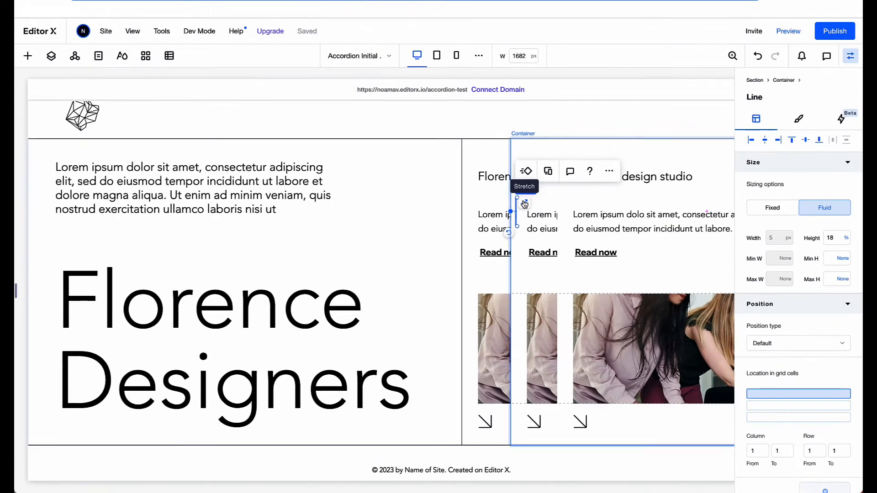
{"action": "left_click", "coordinate": [524, 202]}
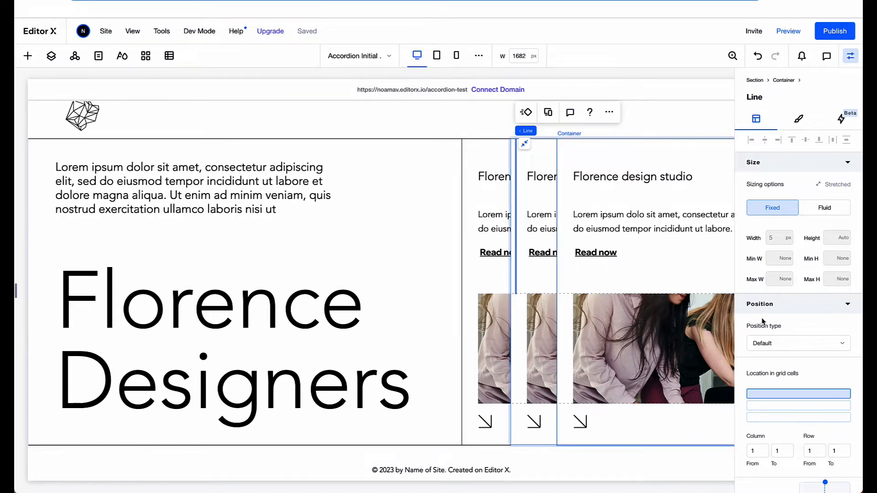
- Extend the vertical line across all three grid rows of the middle container, from row 1 to 3
{"action": "scroll", "coordinate": [762, 321], "scroll_direction": "down", "scroll_amount": 3}
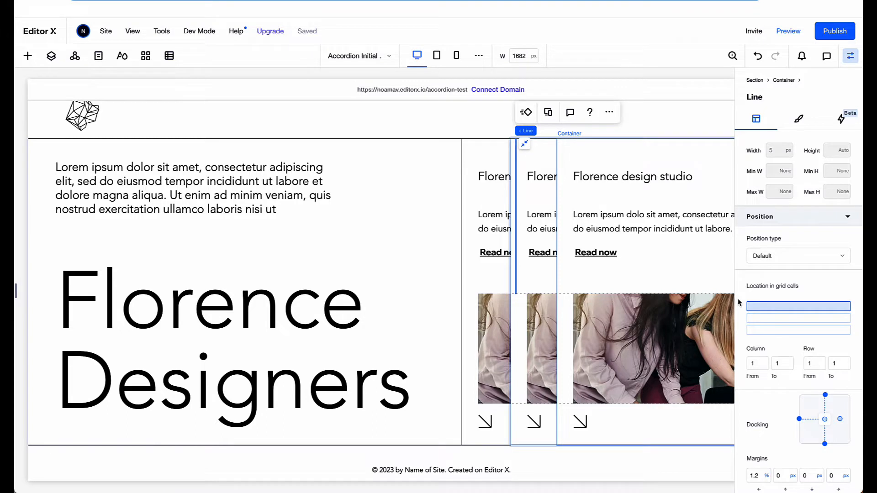
{"action": "left_click", "coordinate": [752, 318], "text": "shift"}
{"action": "left_click", "coordinate": [760, 331], "text": "shift"}
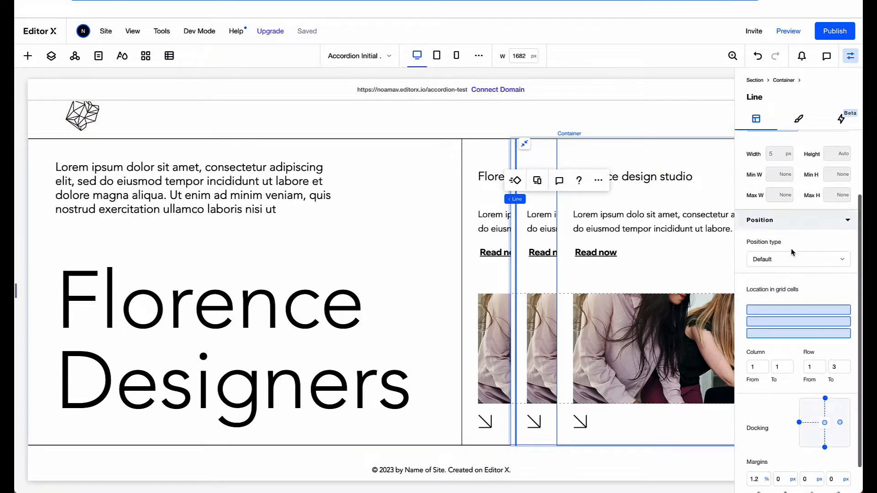
- Change the vertical line's left margin unit to px and set the margin to 0
{"action": "scroll", "coordinate": [792, 253], "scroll_direction": "down", "scroll_amount": 1}
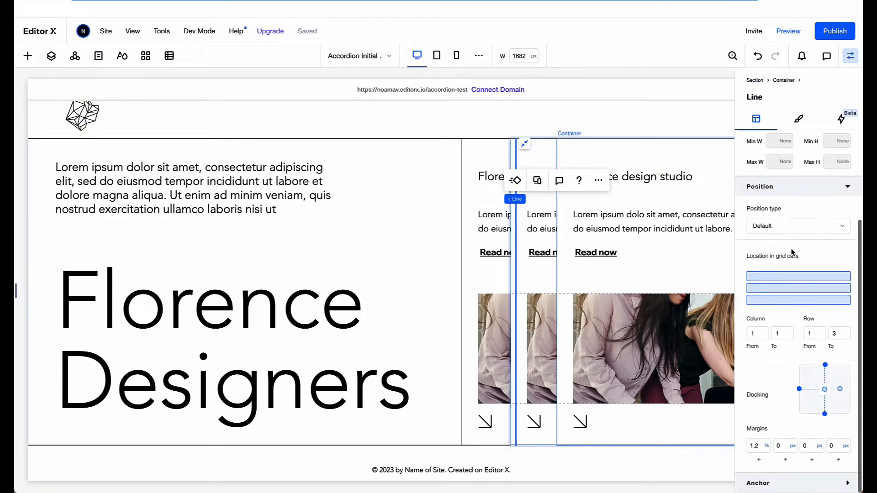
{"action": "left_click", "coordinate": [767, 446]}
{"action": "left_click", "coordinate": [781, 397]}
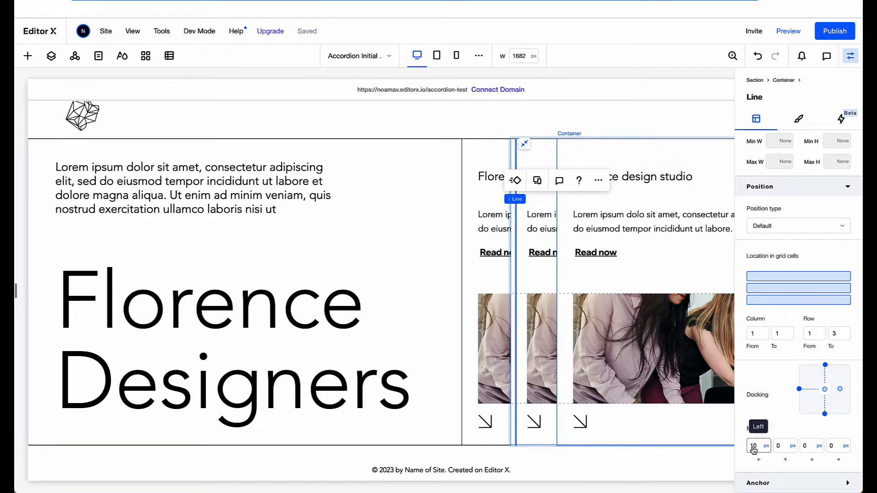
{"action": "left_click", "coordinate": [752, 446]}
{"action": "left_click", "coordinate": [742, 442]}
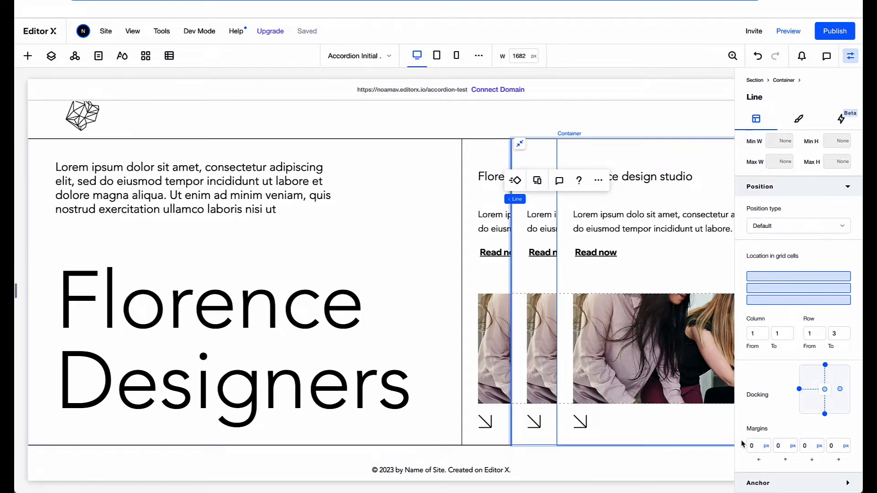
- Set the color of the vertical line in the middle container to black, #000000
{"action": "left_click", "coordinate": [797, 122]}
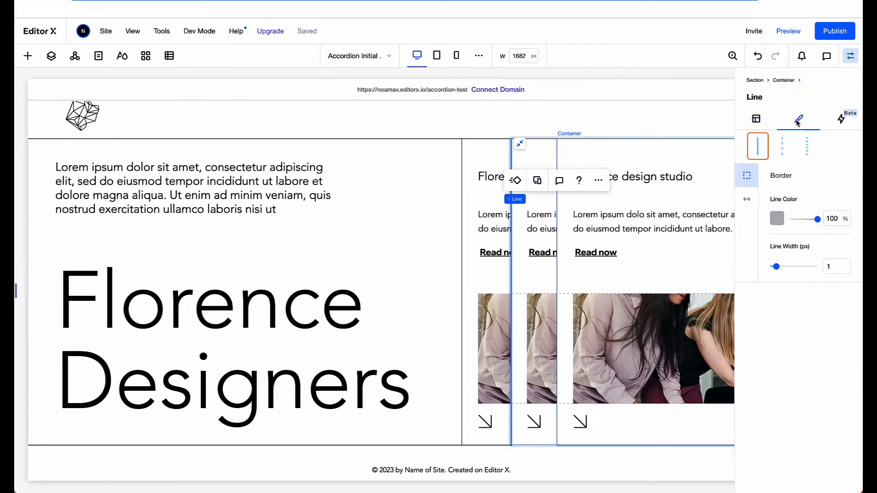
{"action": "left_click", "coordinate": [776, 218]}
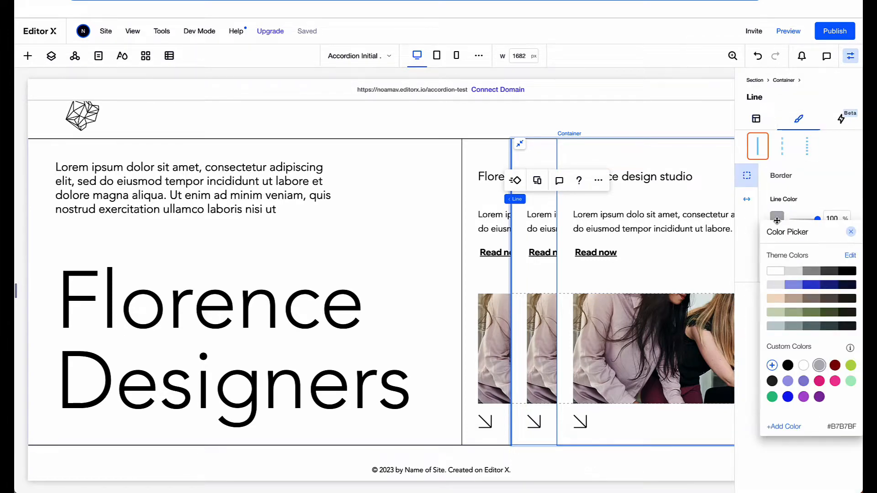
{"action": "left_click", "coordinate": [847, 272]}
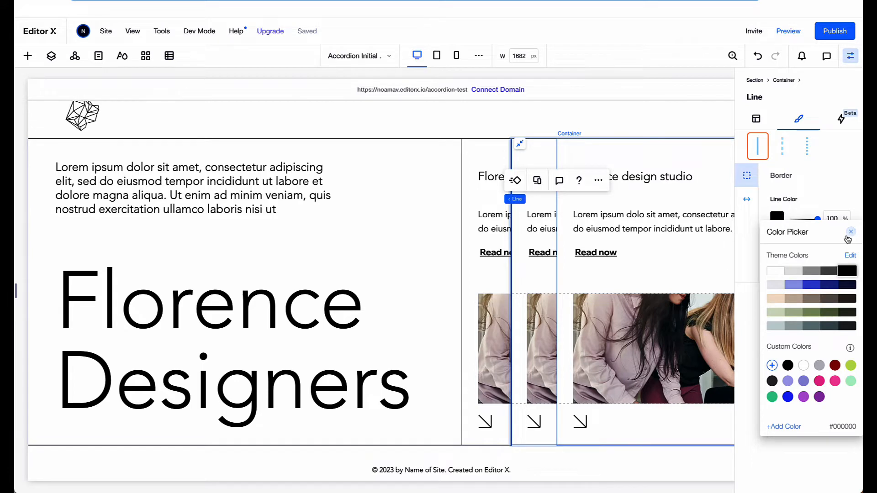
{"action": "left_click", "coordinate": [850, 232]}
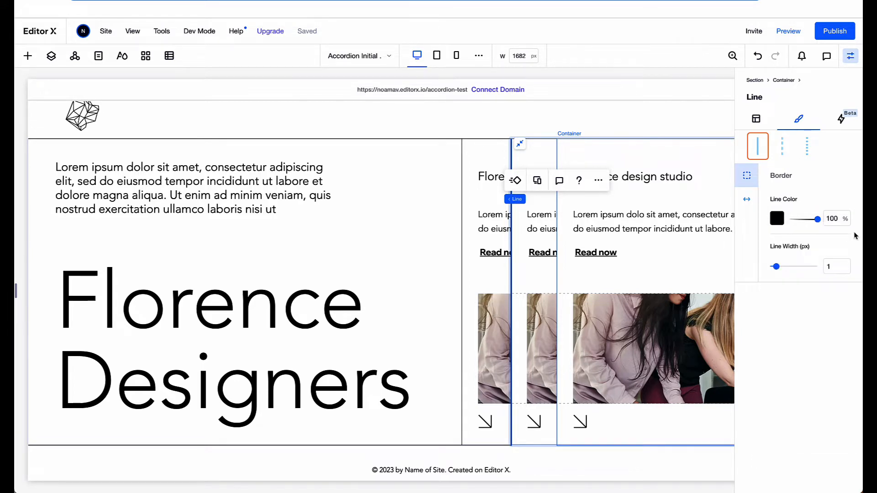
- Add a vertical line from the decorative elements to the rightmost container and align it to the container's left edge
{"action": "left_click", "coordinate": [637, 283]}
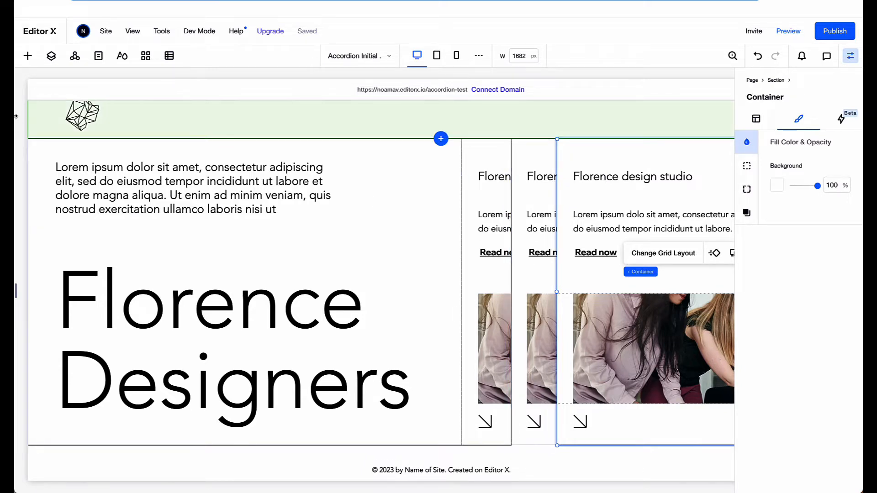
{"action": "left_click", "coordinate": [24, 57]}
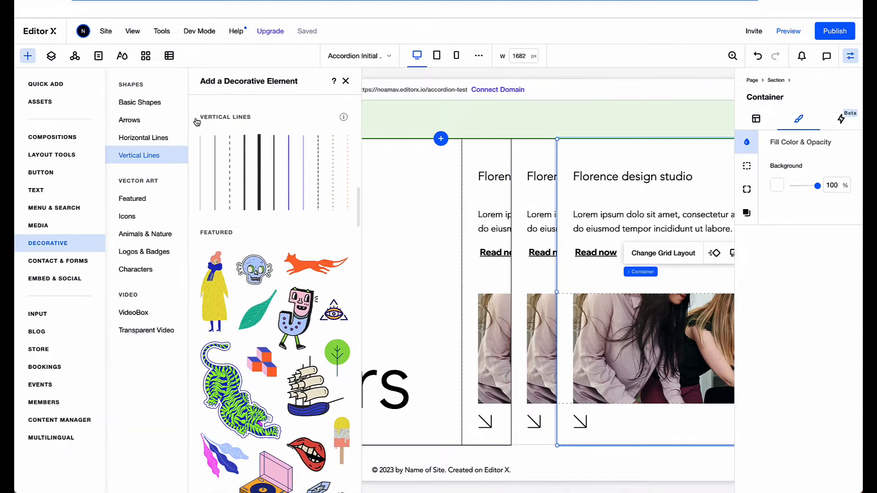
{"action": "left_click_drag", "start_coordinate": [202, 148], "coordinate": [566, 198]}
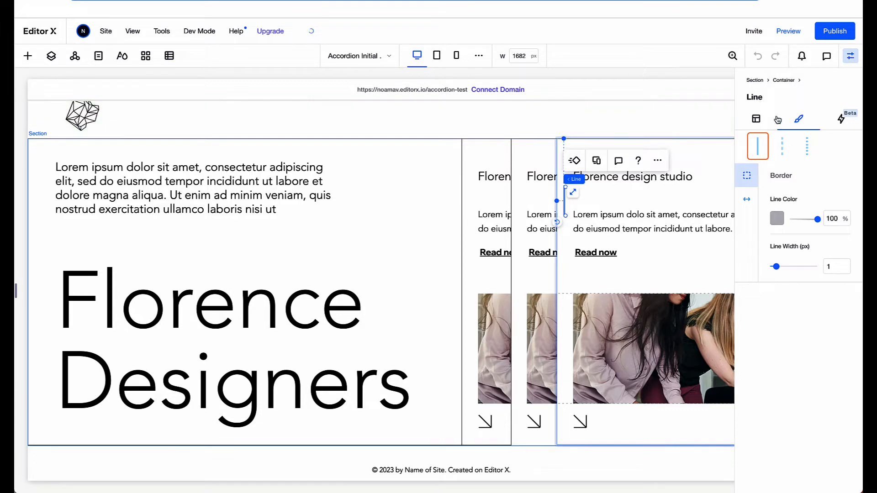
{"action": "left_click", "coordinate": [757, 119]}
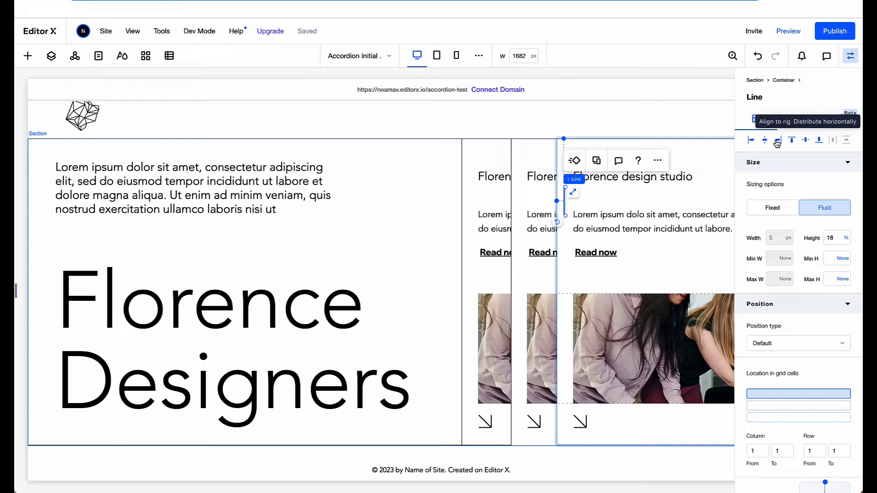
{"action": "left_click", "coordinate": [750, 140]}
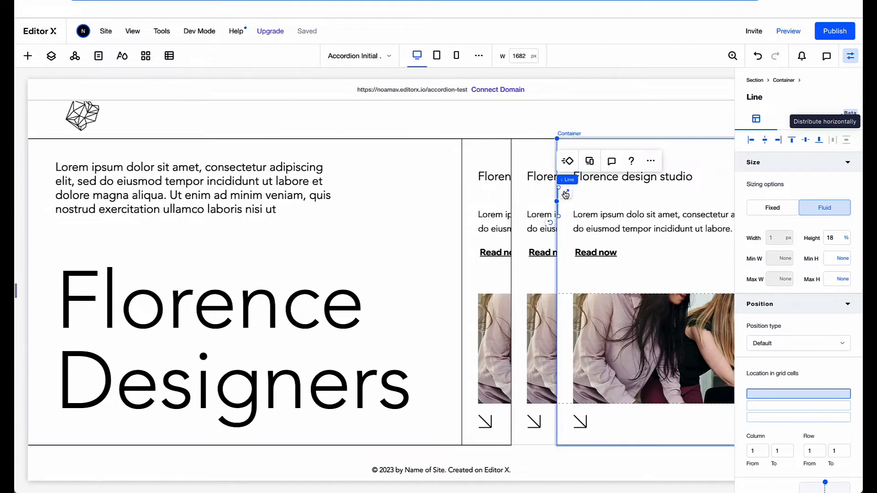
- Stretch the rightmost container's vertical line and extend it across all three grid rows, from row 1 to 3
{"action": "left_click", "coordinate": [567, 195]}
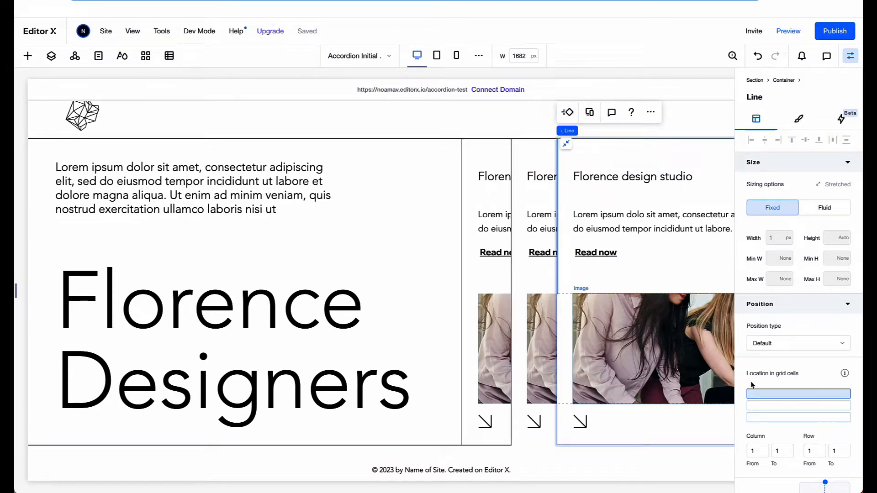
{"action": "scroll", "coordinate": [751, 385], "scroll_direction": "down", "scroll_amount": 2}
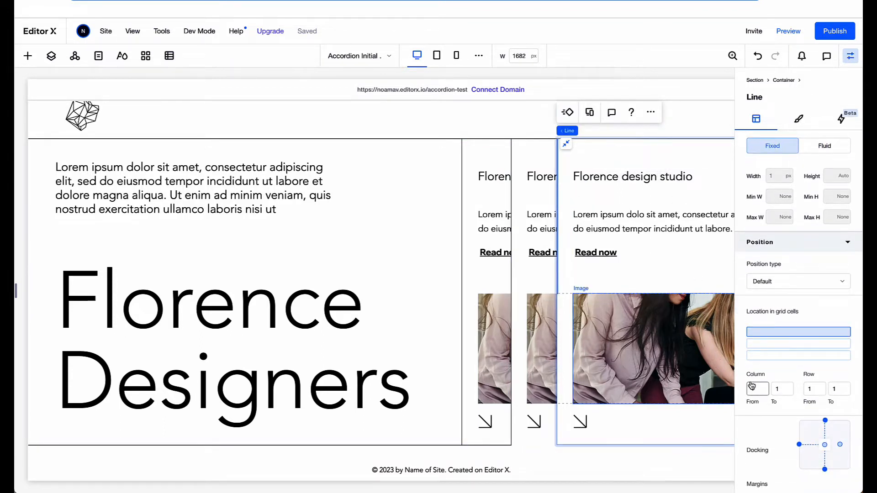
{"action": "left_click", "coordinate": [789, 346], "text": "shift"}
{"action": "left_click", "coordinate": [789, 359], "text": "shift"}
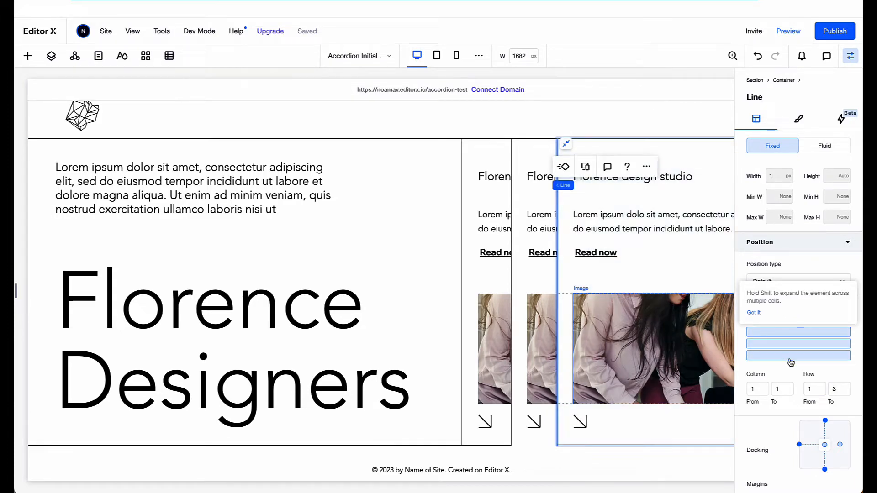
- Set the color of the rightmost container's vertical line to black and check the page in preview
{"action": "left_click", "coordinate": [799, 118]}
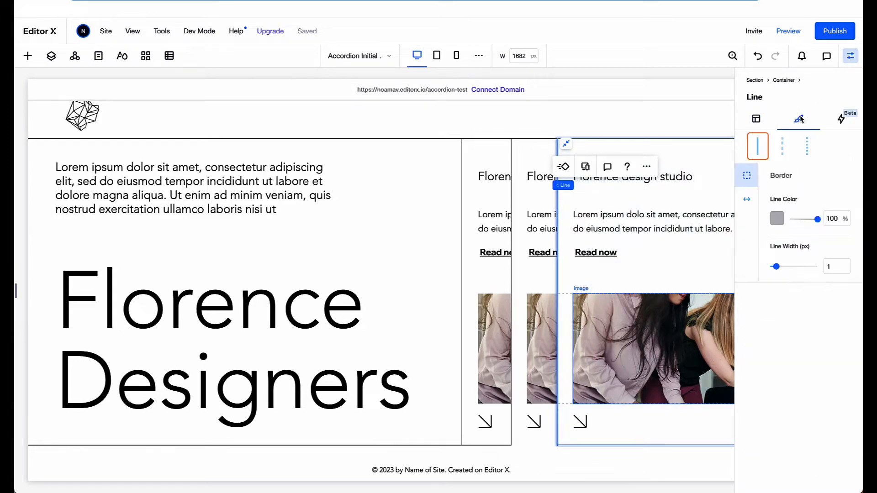
{"action": "left_click", "coordinate": [776, 218]}
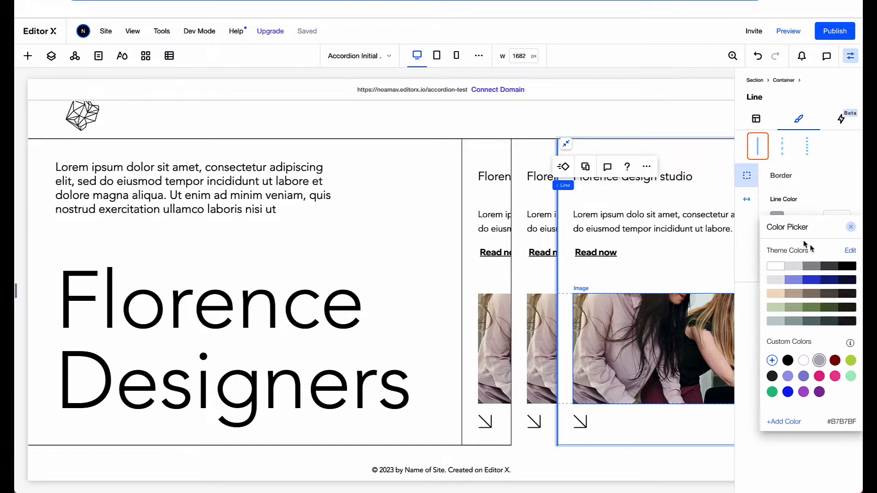
{"action": "left_click", "coordinate": [848, 267]}
{"action": "left_click", "coordinate": [850, 228]}
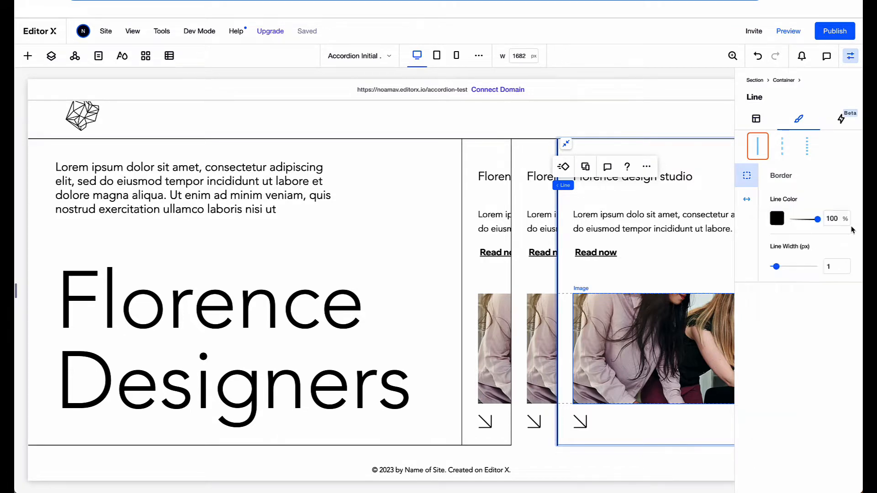
{"action": "left_click", "coordinate": [788, 31]}
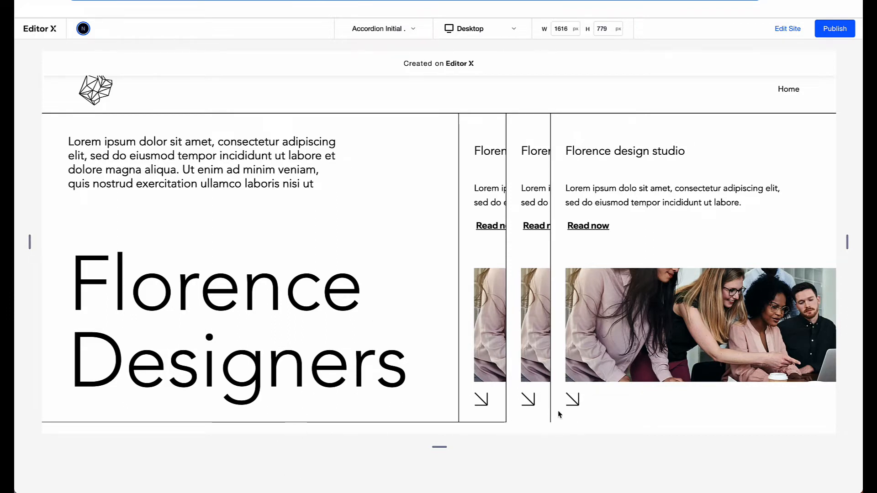
{"action": "left_click", "coordinate": [787, 28]}
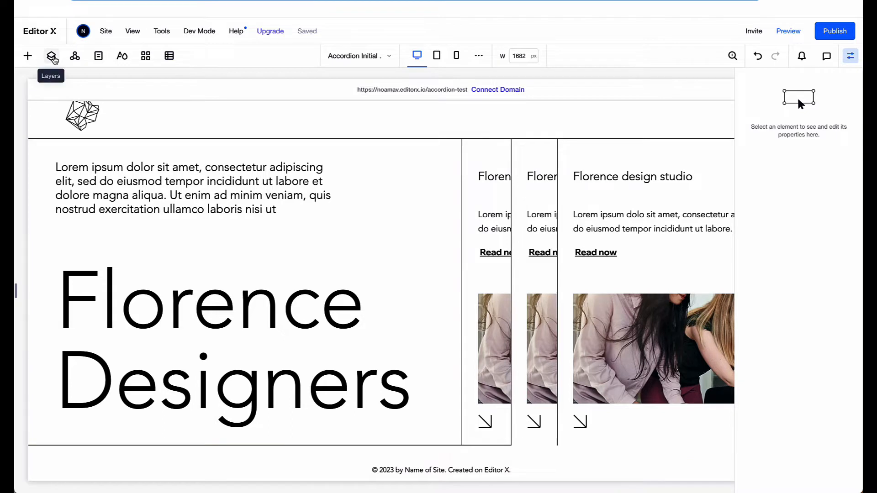
- Bring the section's horizontal bottom line to the front of the layer order and check the page in preview
{"action": "left_click", "coordinate": [53, 58]}
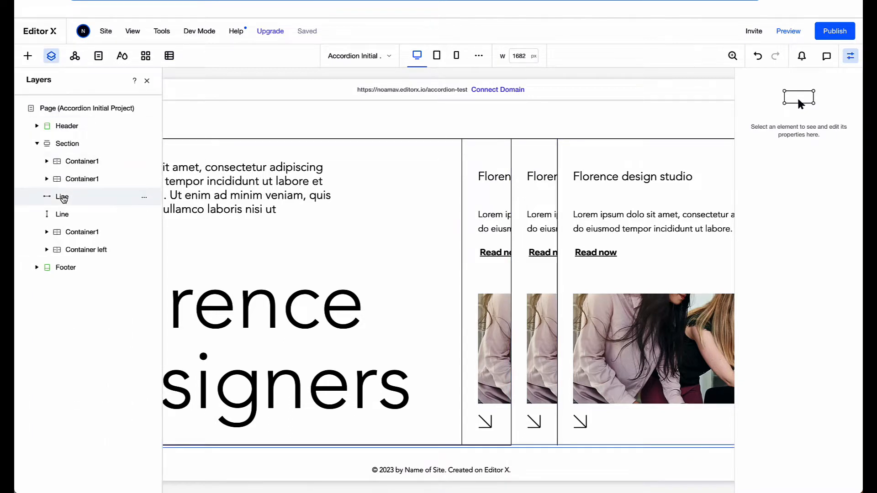
{"action": "left_click", "coordinate": [63, 198]}
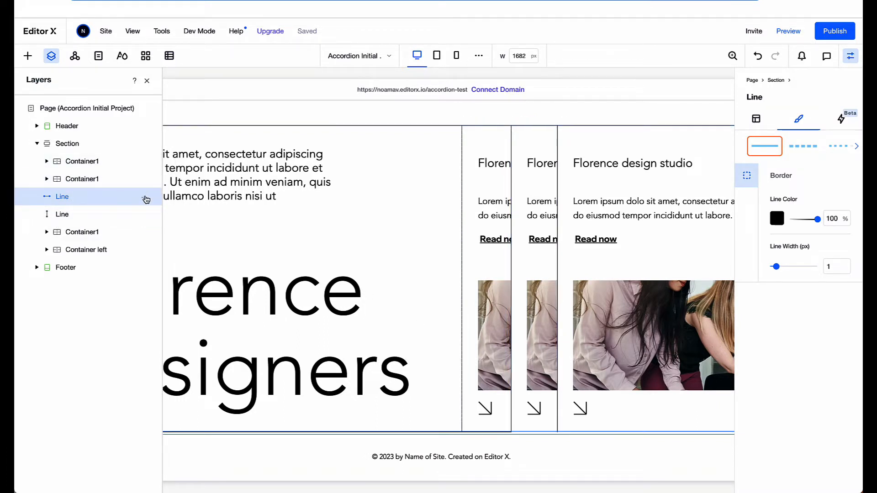
{"action": "left_click", "coordinate": [146, 198]}
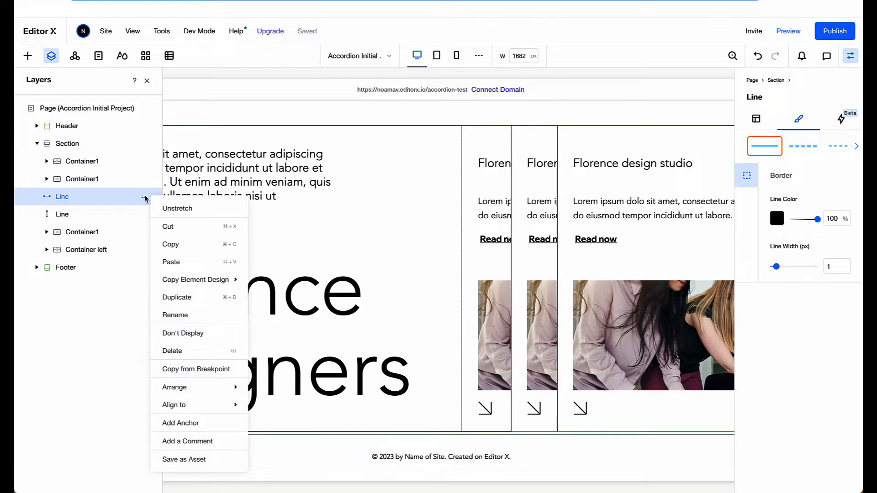
{"action": "mouse_move", "coordinate": [190, 390]}
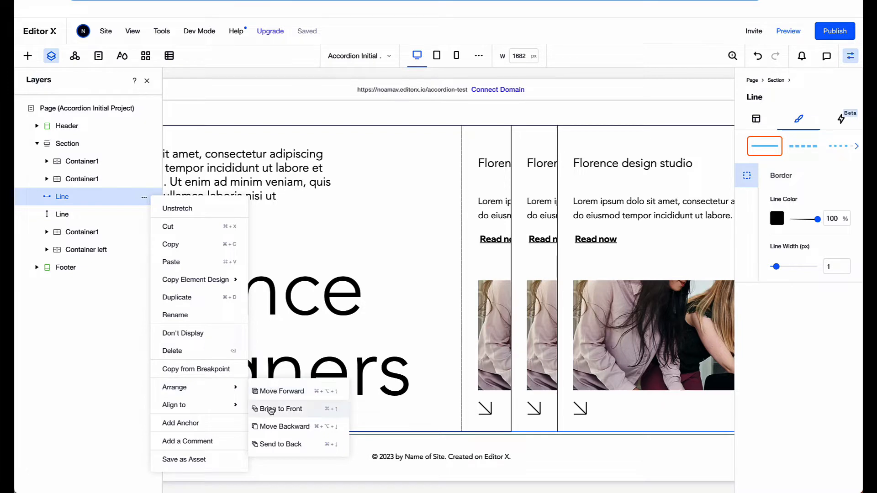
{"action": "left_click", "coordinate": [271, 409]}
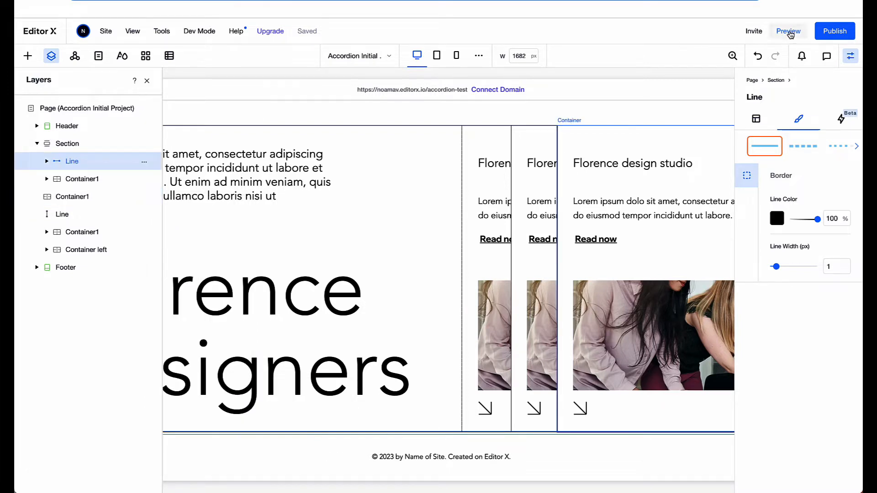
{"action": "left_click", "coordinate": [788, 31]}
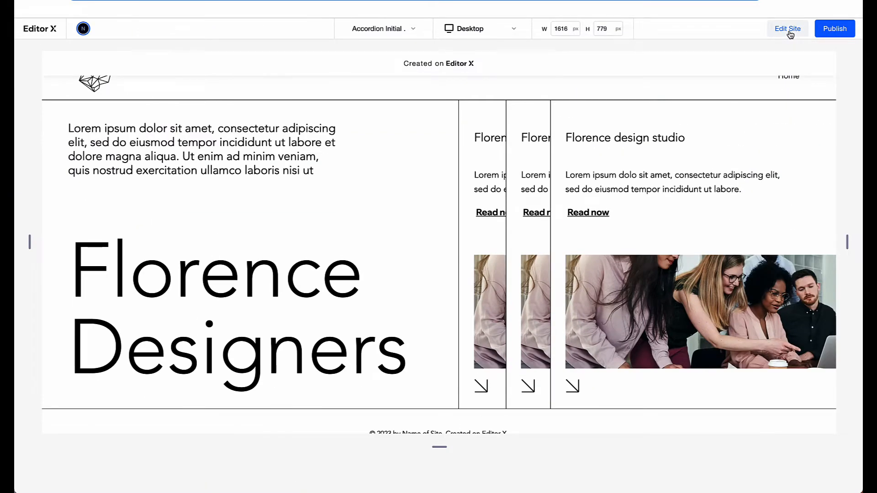
{"action": "left_click", "coordinate": [788, 31]}
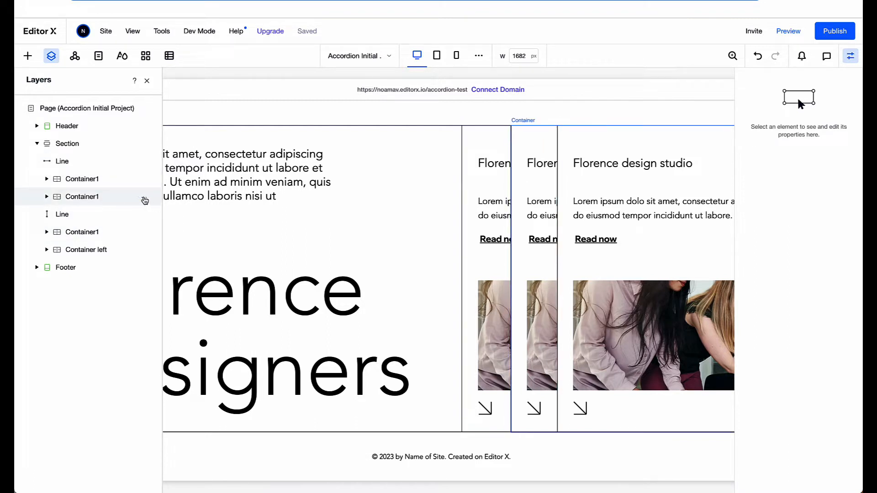
- Rename the layer of the middle accordion container as Container2
{"action": "left_click", "coordinate": [144, 198]}
{"action": "left_click", "coordinate": [179, 160]}
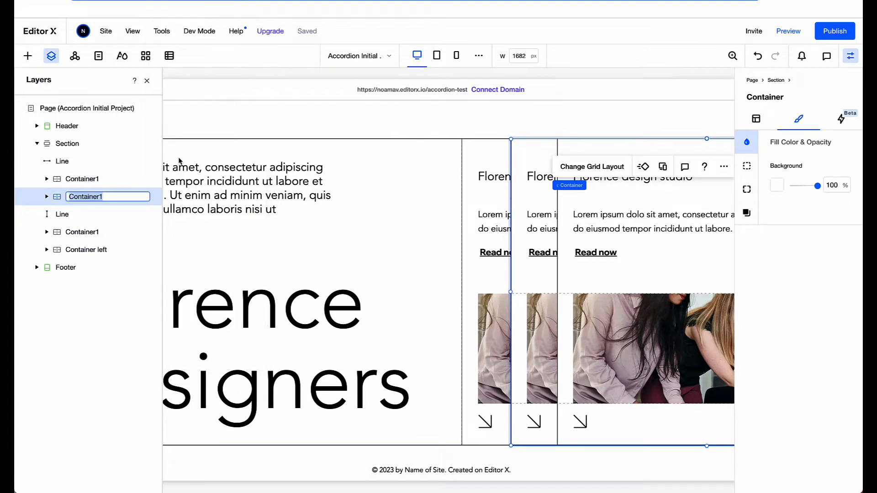
{"action": "type", "text": "לם"}
{"action": "type", "text": "Container"}
{"action": "type", "text": "2"}
{"action": "key", "text": "Return"}
- Rename the layer of the rightmost accordion container as Container3
{"action": "left_click", "coordinate": [99, 180]}
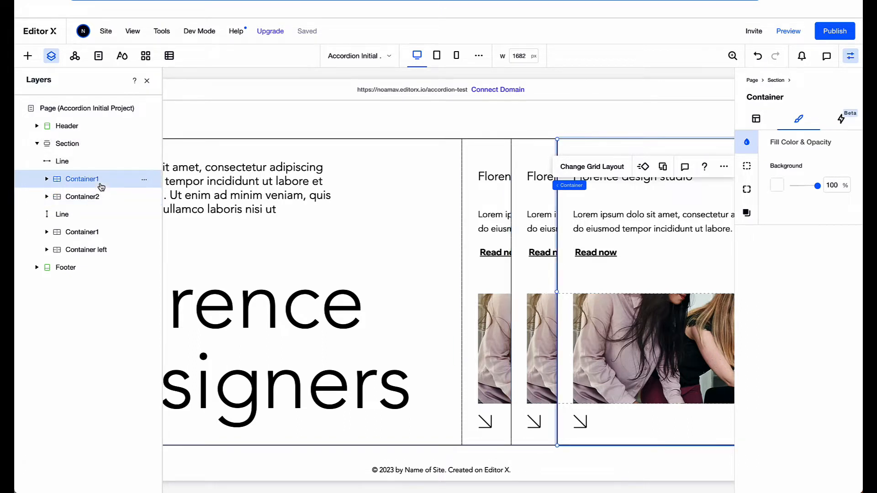
{"action": "left_click", "coordinate": [144, 184]}
{"action": "left_click", "coordinate": [166, 161]}
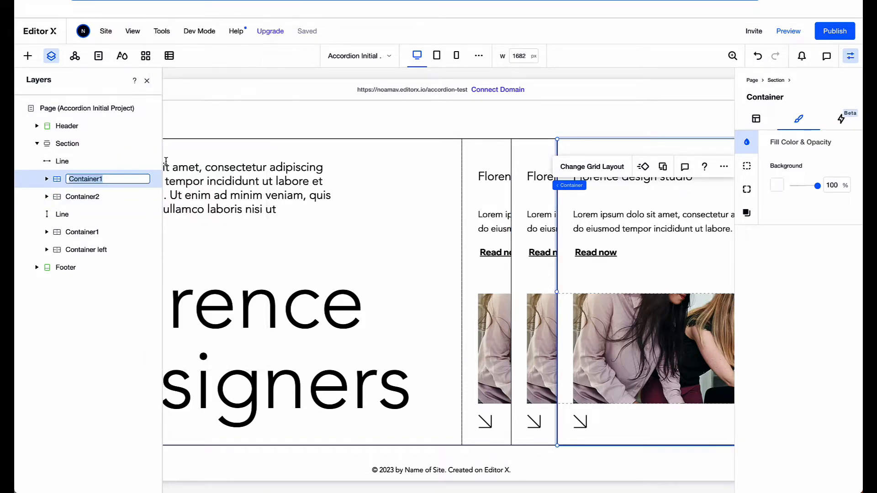
{"action": "type", "text": "Con"}
{"action": "key", "text": "Return"}
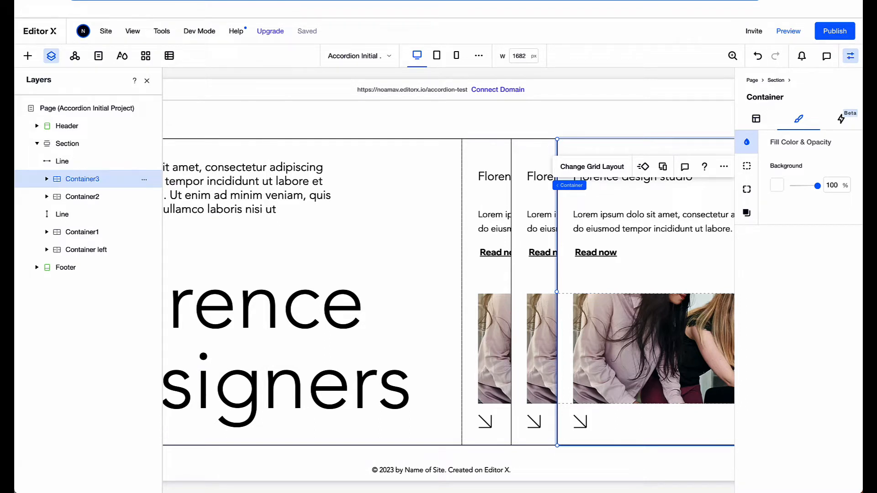
- Select the three accordion containers one after another on the canvas to check which layer each one matches
{"action": "left_click", "coordinate": [470, 167]}
{"action": "scroll", "coordinate": [471, 167], "scroll_direction": "right", "scroll_amount": 3}
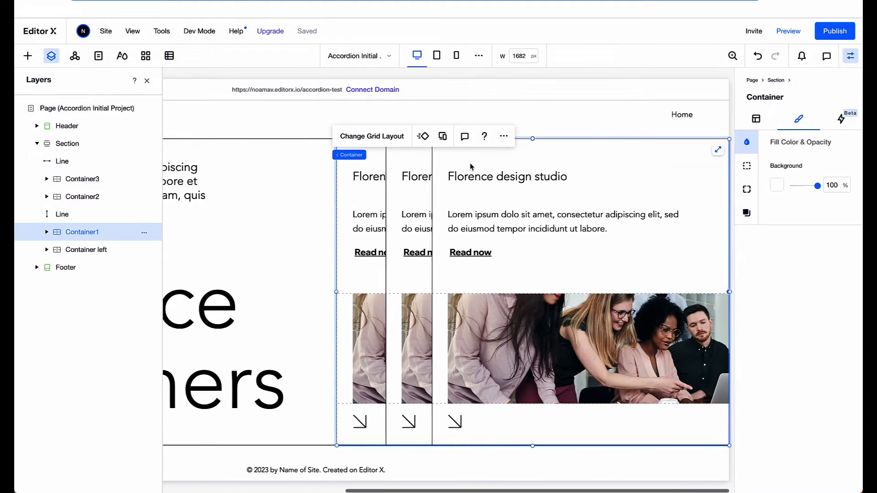
{"action": "scroll", "coordinate": [470, 167], "scroll_direction": "left", "scroll_amount": 1}
{"action": "scroll", "coordinate": [470, 166], "scroll_direction": "right", "scroll_amount": 1}
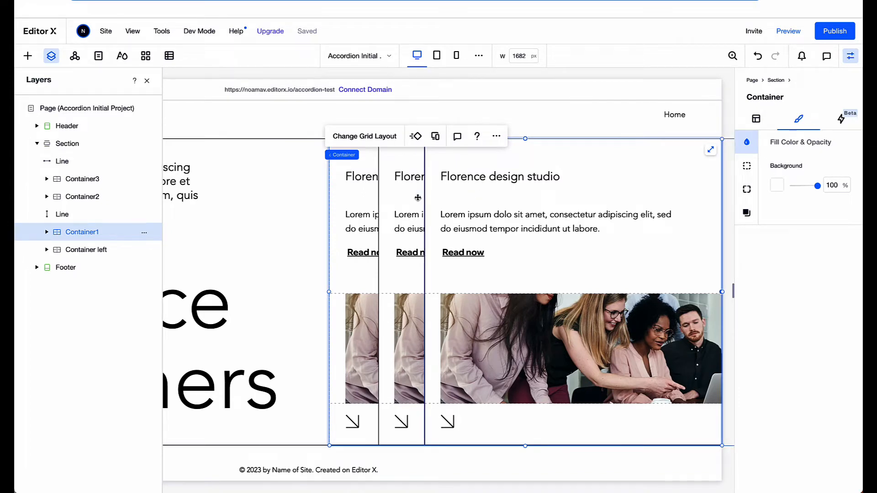
{"action": "left_click", "coordinate": [397, 197]}
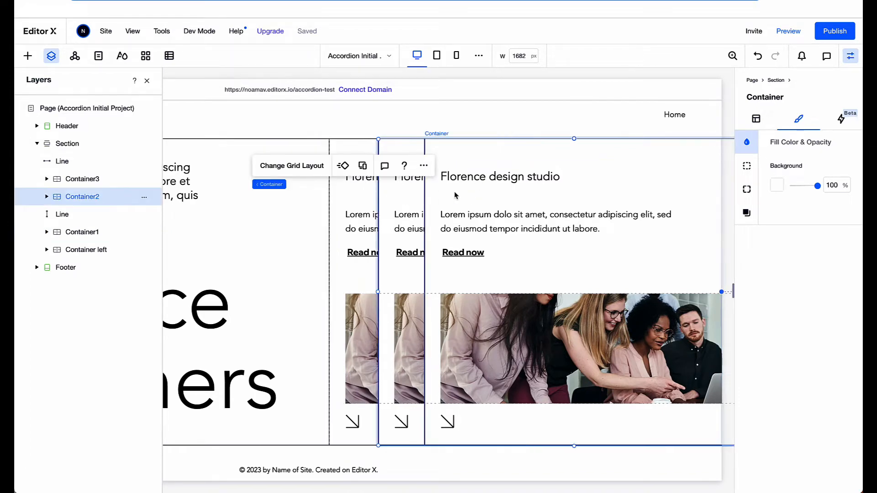
{"action": "left_click", "coordinate": [454, 196]}
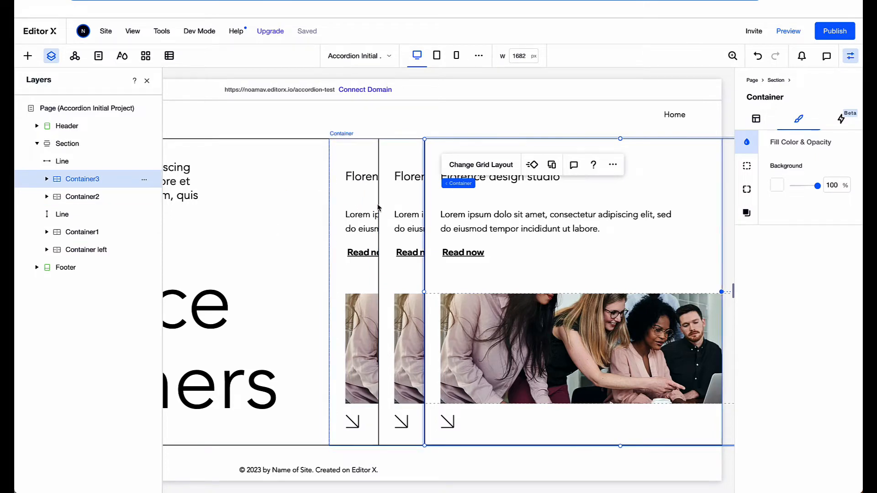
- Set the horizontal Translate of Container2 and Container3 to 60.5% each in their Adjust settings
{"action": "left_click", "coordinate": [401, 199]}
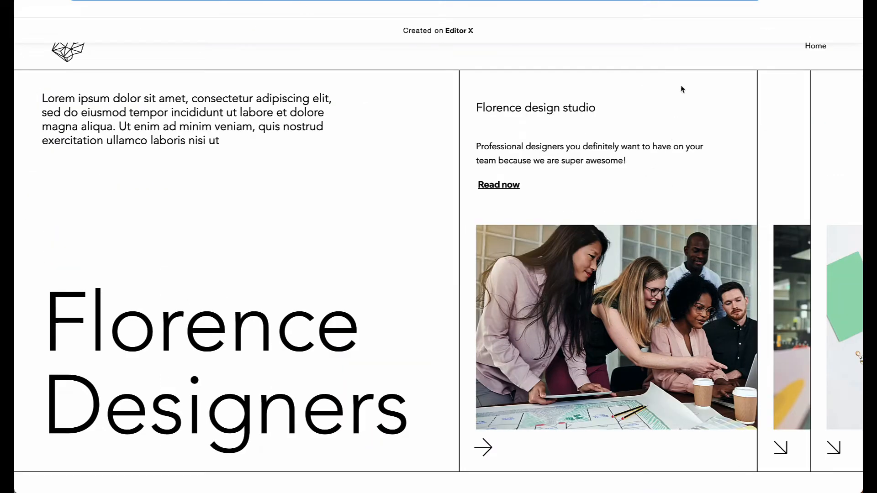
{"action": "mouse_move", "coordinate": [823, 100]}
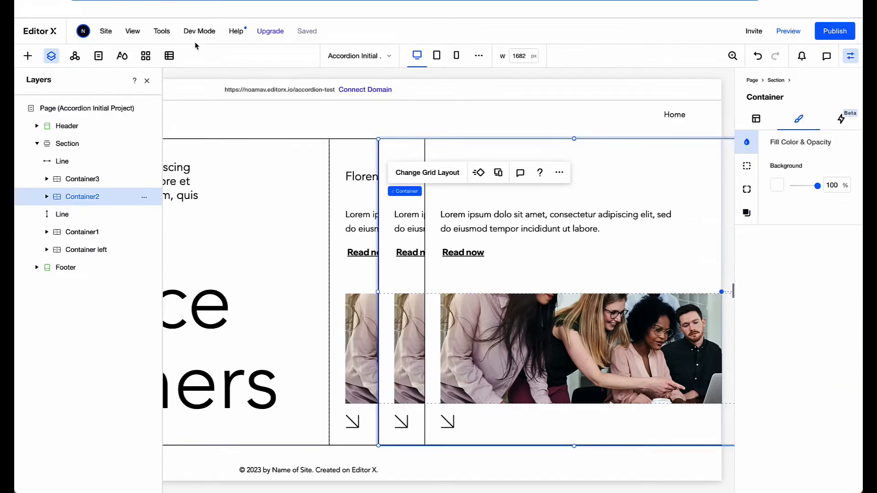
{"action": "left_click", "coordinate": [755, 121]}
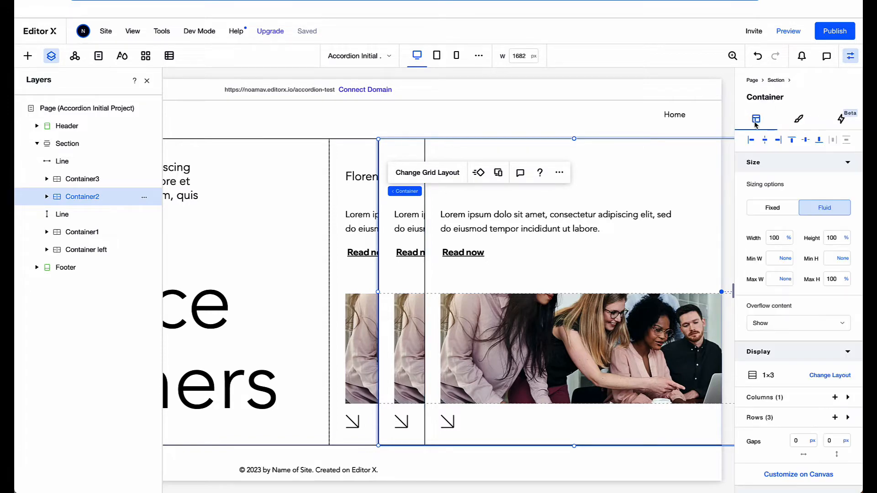
{"action": "scroll", "coordinate": [766, 307], "scroll_direction": "down", "scroll_amount": 8}
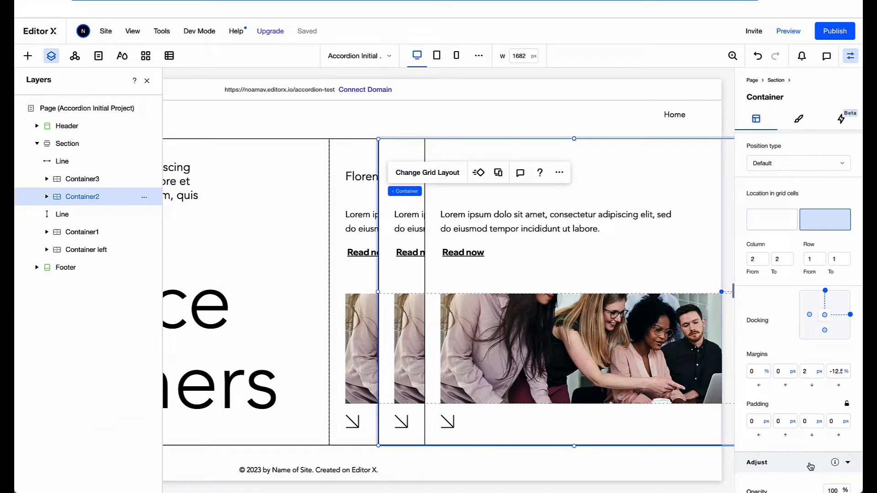
{"action": "left_click", "coordinate": [778, 447]}
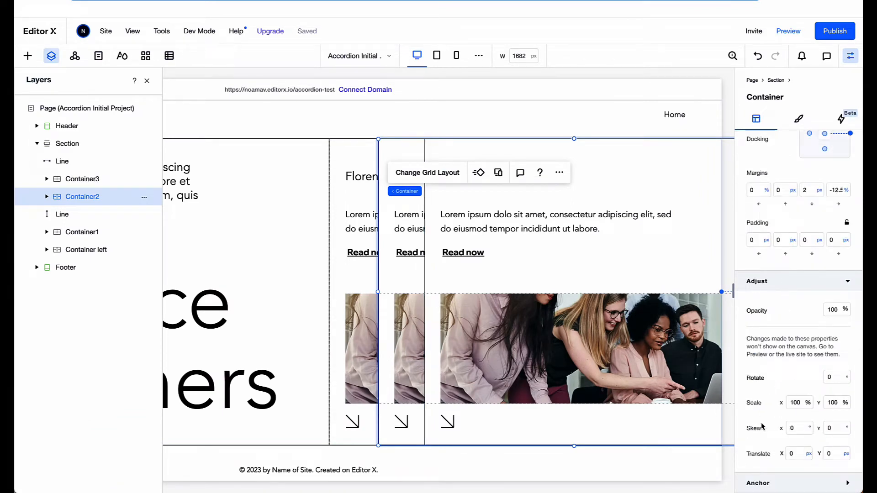
{"action": "left_click", "coordinate": [796, 454]}
{"action": "type", "text": "60"}
{"action": "key", "text": "Return"}
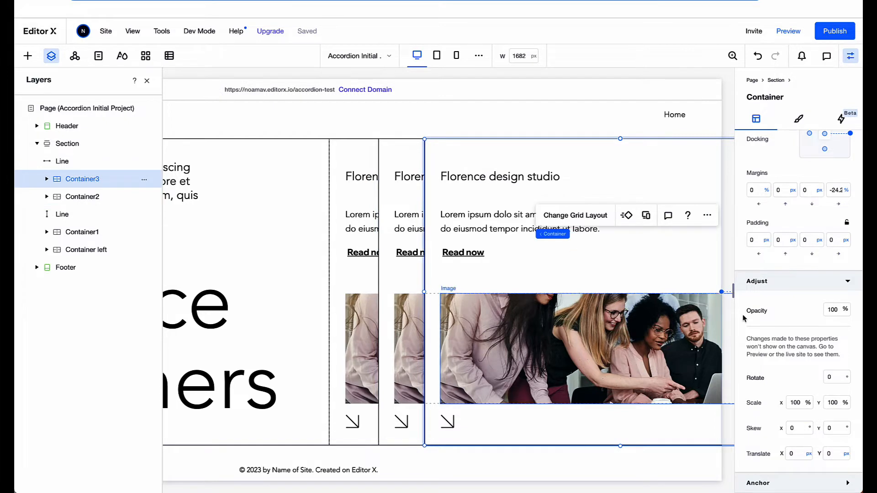
{"action": "left_click", "coordinate": [792, 453]}
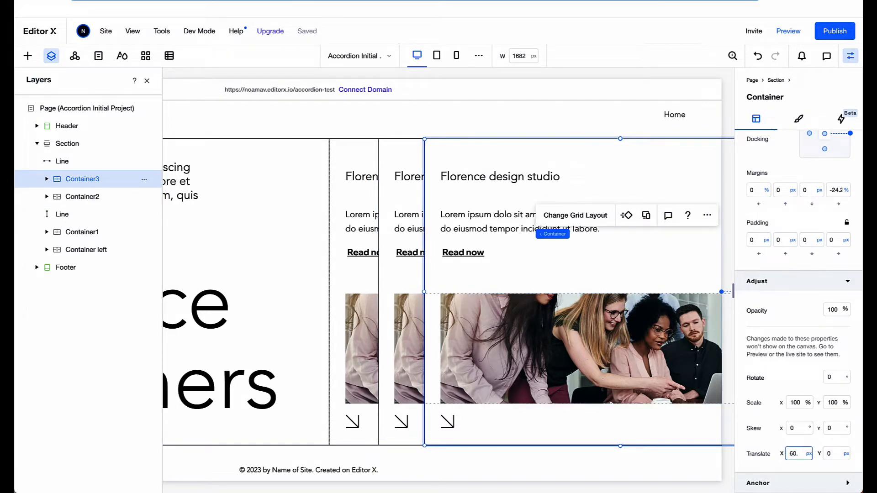
{"action": "key", "text": "Return"}
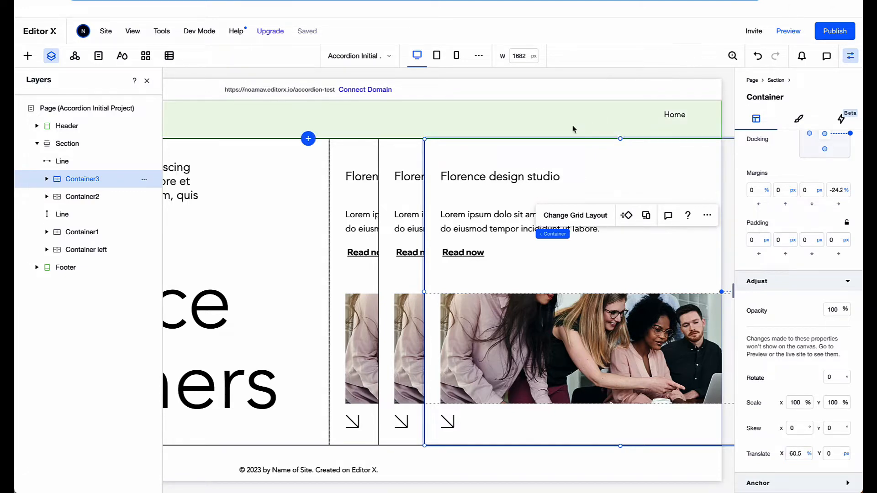
- Dock Container3 to the left of its grid cell instead of the right and set its left margin to 26.4%
{"action": "scroll", "coordinate": [813, 177], "scroll_direction": "up", "scroll_amount": 5}
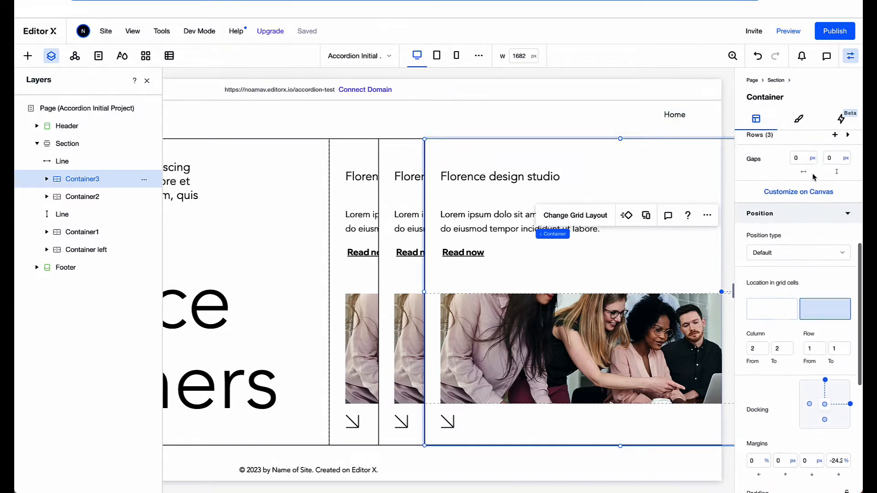
{"action": "scroll", "coordinate": [813, 176], "scroll_direction": "down", "scroll_amount": 4}
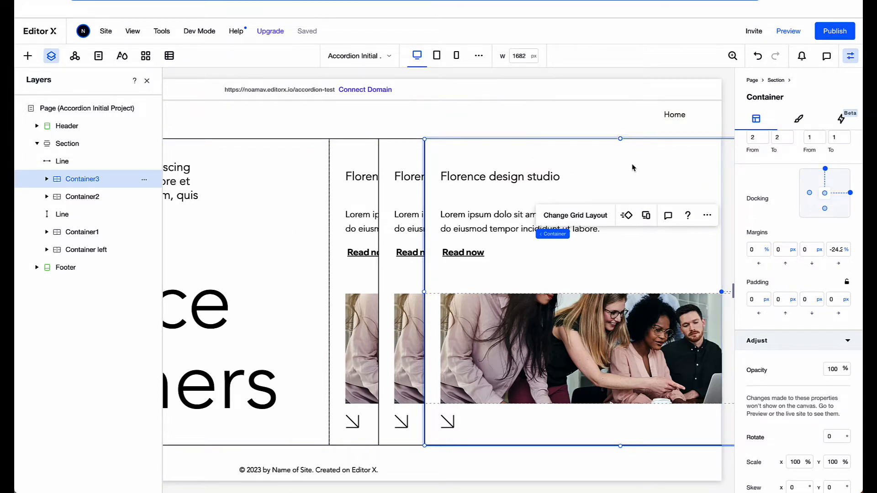
{"action": "left_click", "coordinate": [809, 193]}
{"action": "left_click", "coordinate": [849, 196]}
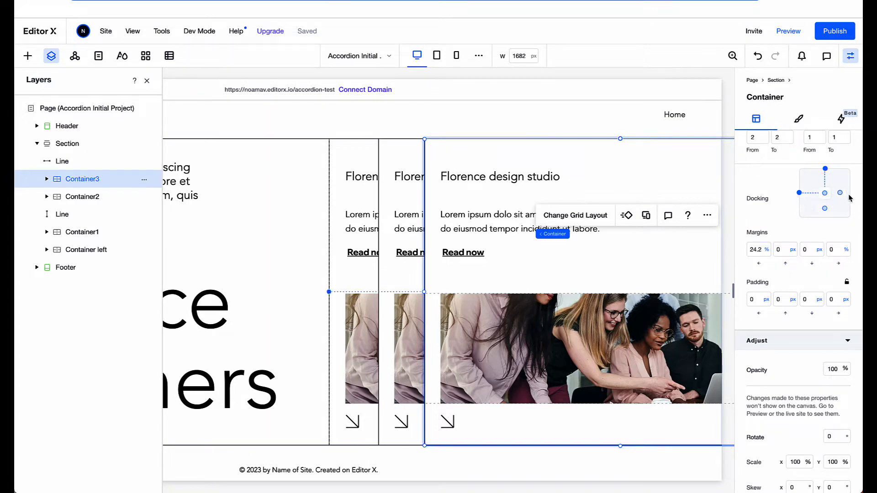
{"action": "left_click", "coordinate": [755, 251]}
{"action": "type", "text": "26.4"}
{"action": "key", "text": "Return"}
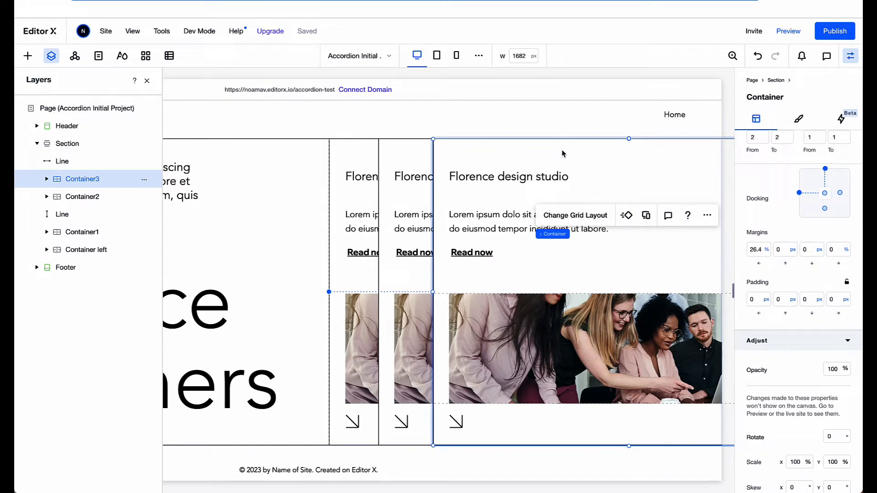
- Dock Container2 to the left of its grid cell instead of the right and set its left margin to 13.2%
{"action": "left_click", "coordinate": [406, 157]}
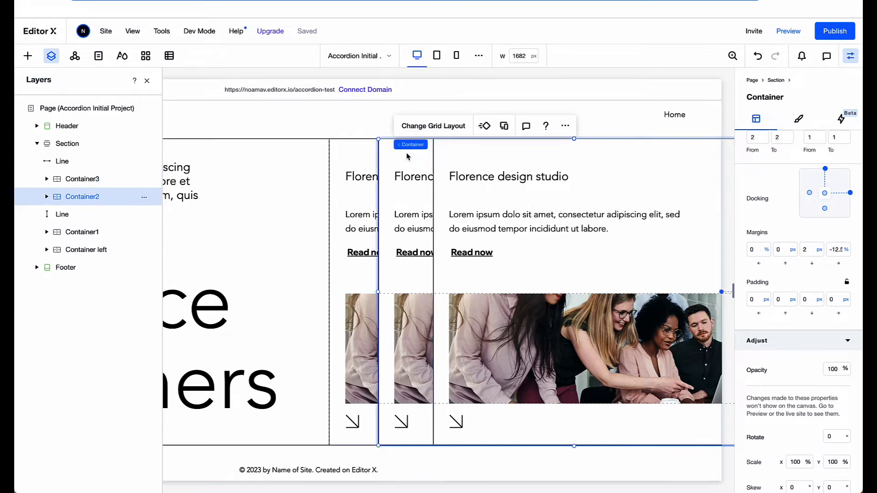
{"action": "left_click", "coordinate": [808, 193]}
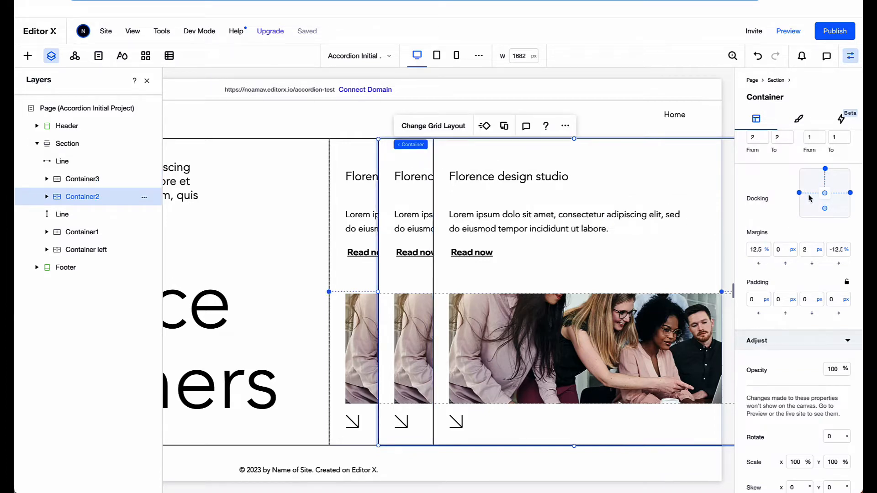
{"action": "left_click", "coordinate": [850, 193]}
{"action": "left_click", "coordinate": [759, 250]}
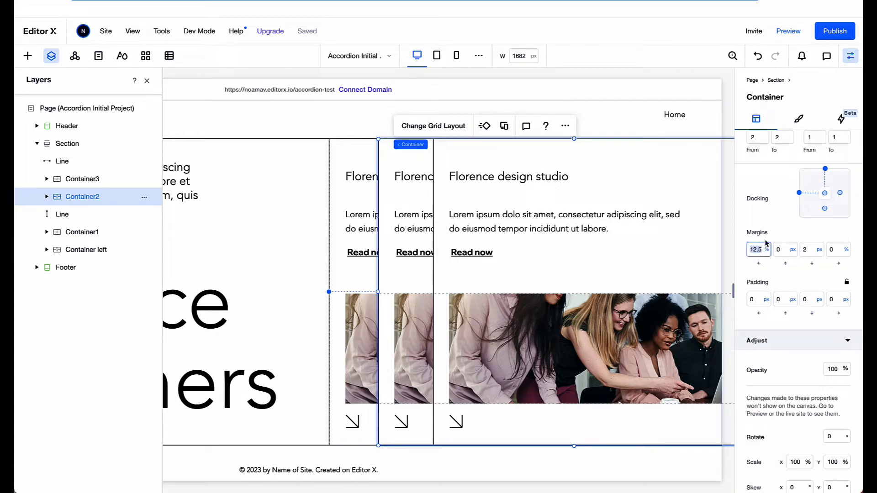
{"action": "type", "text": "13."}
{"action": "key", "text": "Return"}
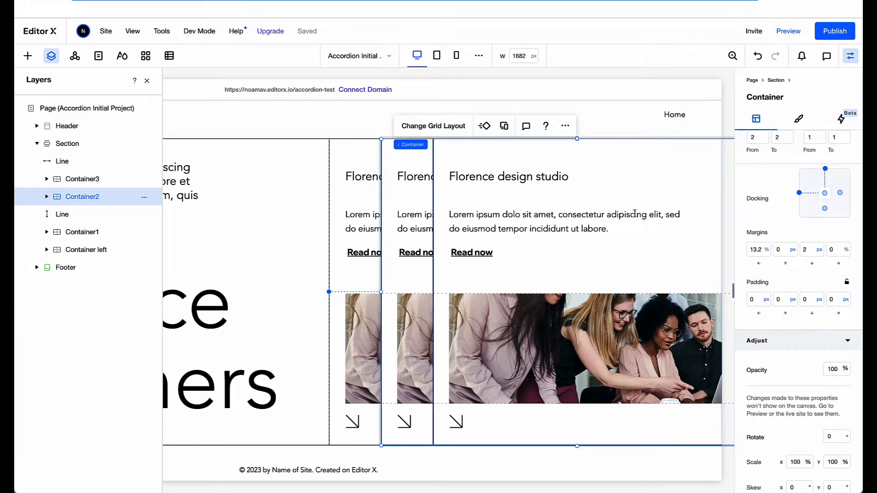
- Review Container3's Adjust settings and check the spacing of the accordion containers in preview
{"action": "left_click", "coordinate": [629, 172]}
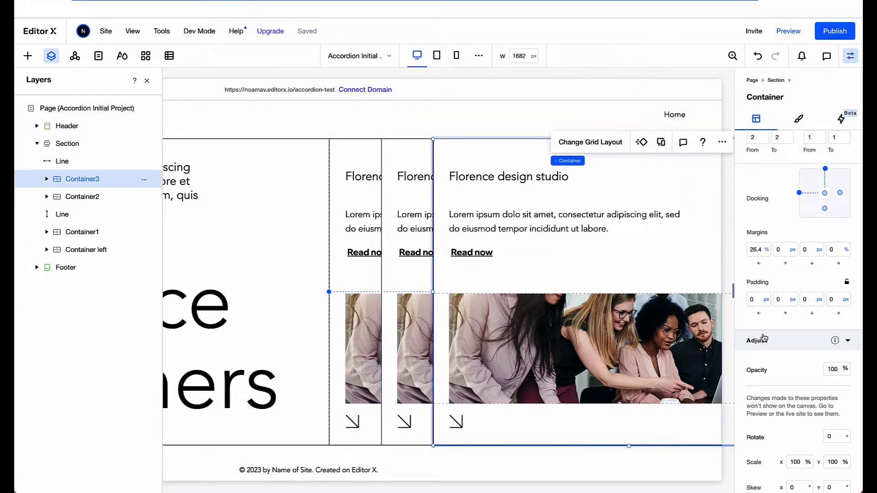
{"action": "scroll", "coordinate": [763, 338], "scroll_direction": "down", "scroll_amount": 2}
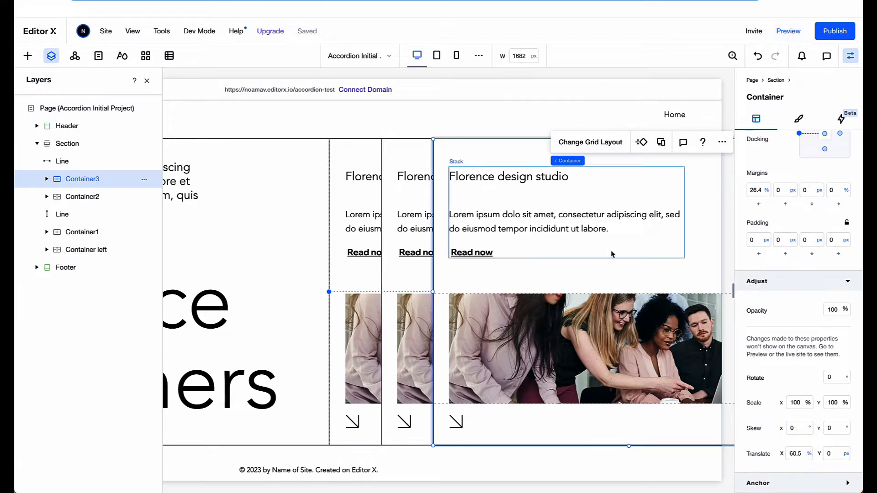
{"action": "left_click", "coordinate": [777, 38]}
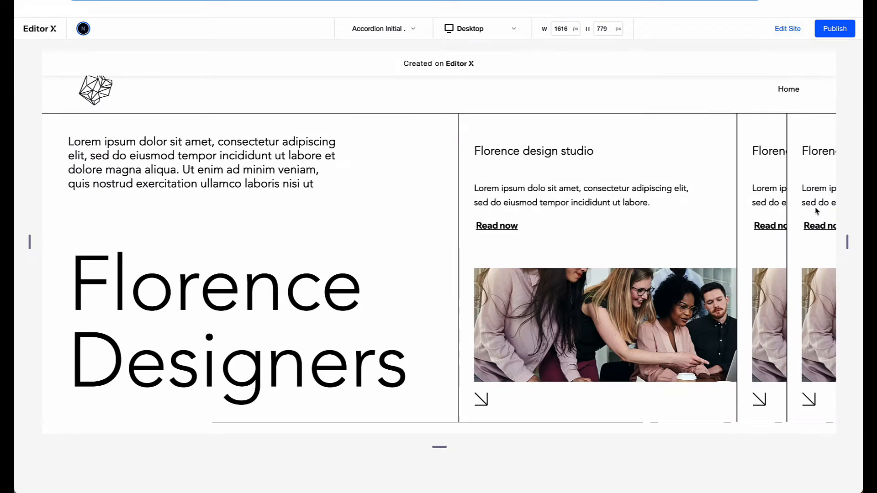
{"action": "left_click", "coordinate": [787, 28]}
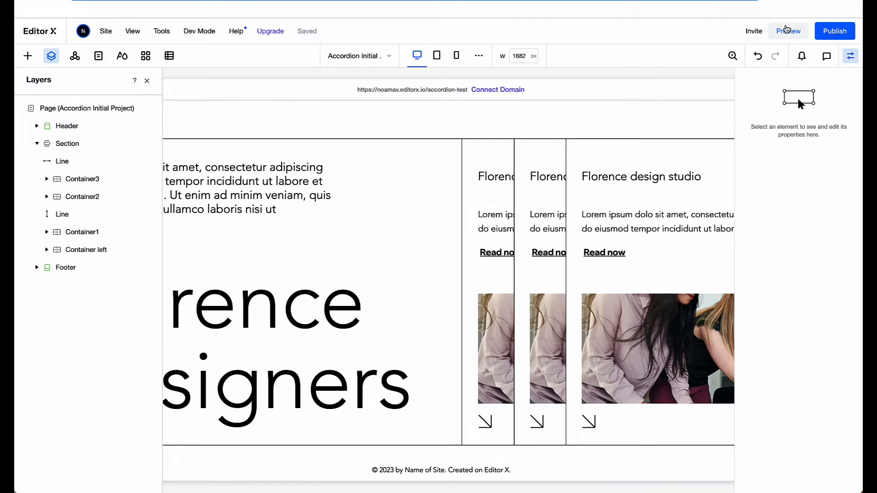
- Replace the image in Container3 with the Donation Center photo from Media from Wix
{"action": "left_click", "coordinate": [670, 360]}
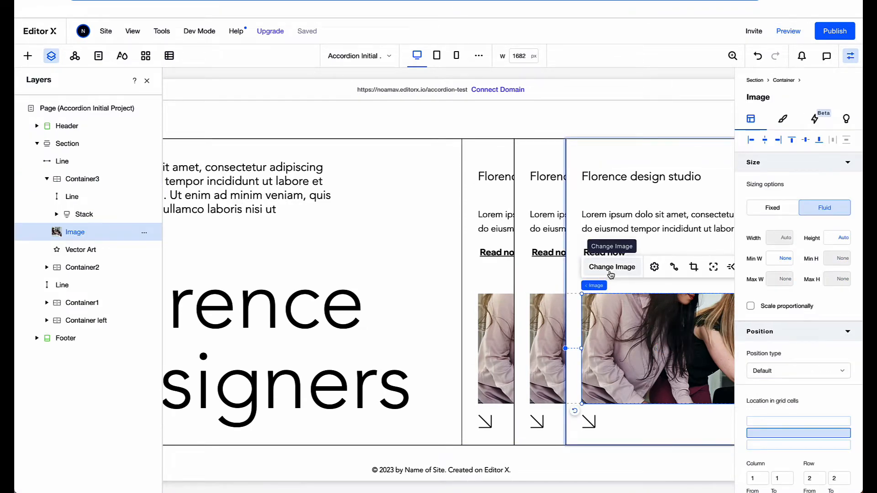
{"action": "left_click", "coordinate": [611, 270]}
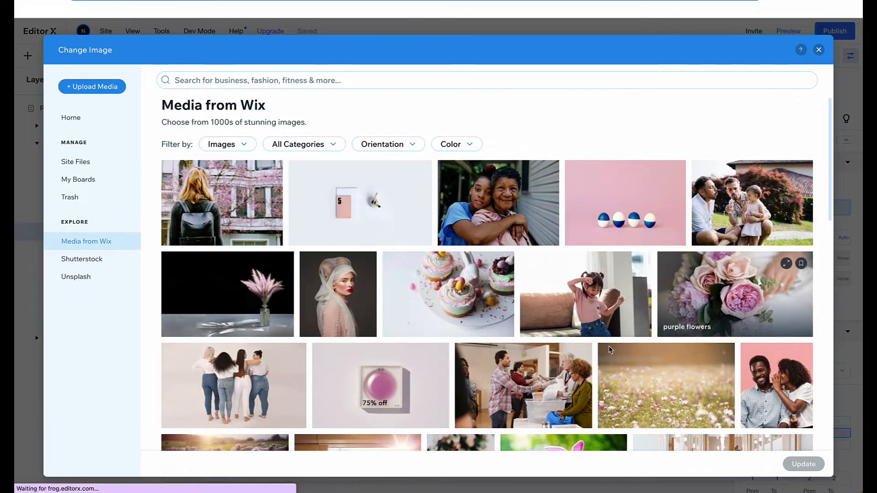
{"action": "left_click", "coordinate": [521, 381]}
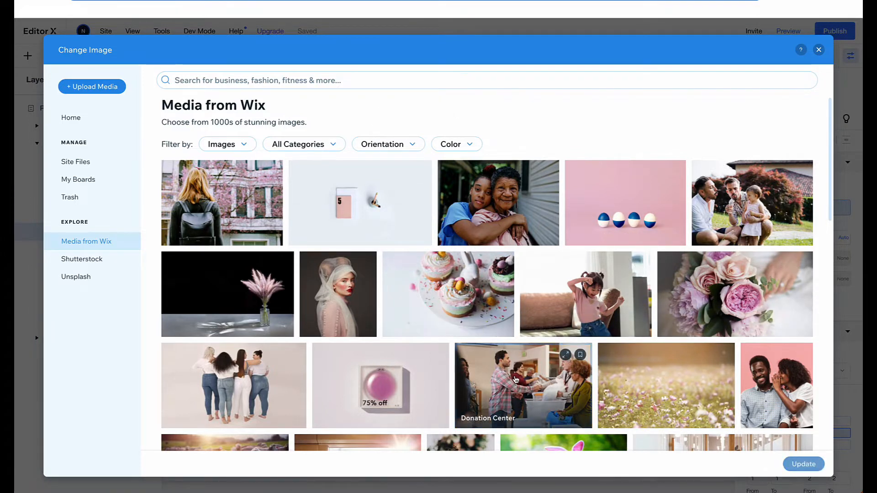
{"action": "left_click", "coordinate": [815, 464]}
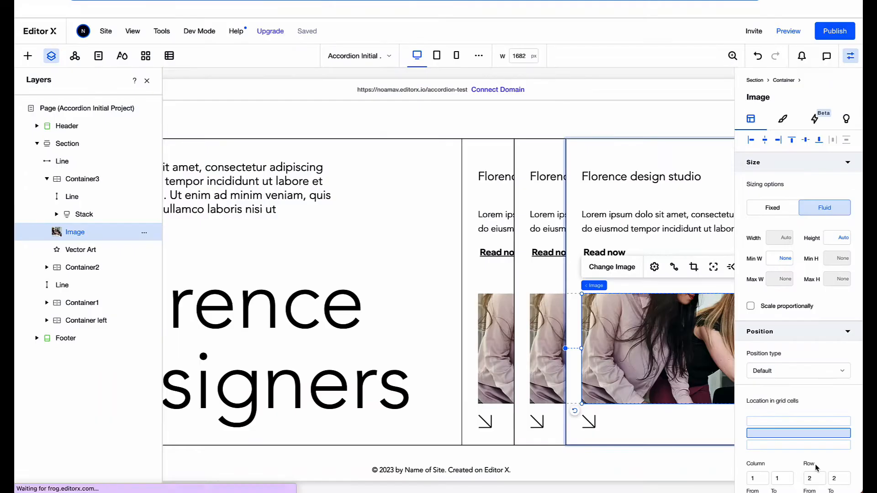
- Replace the image in Container2 with the photo of sheep in a field from Media from Wix and check the page in preview
{"action": "left_click", "coordinate": [541, 327]}
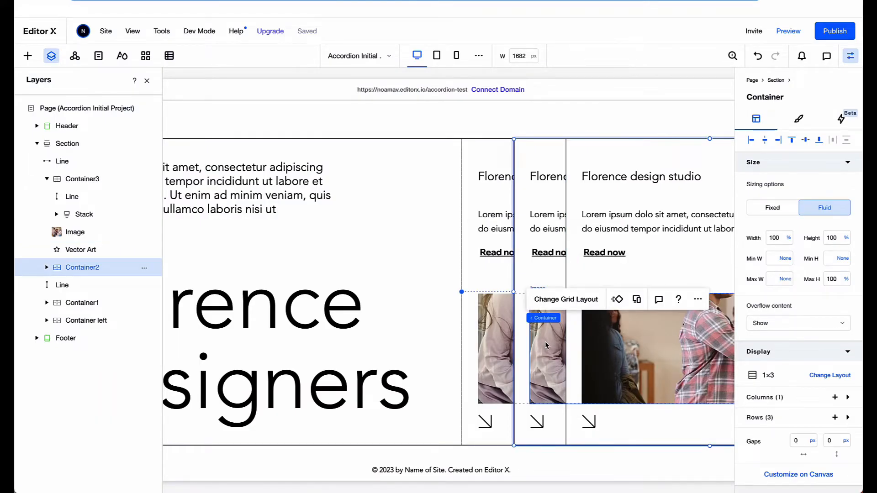
{"action": "left_click", "coordinate": [552, 337]}
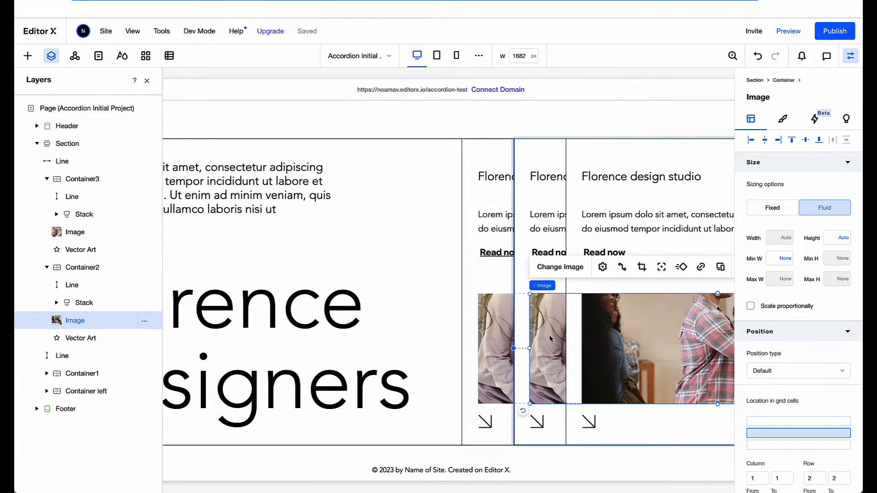
{"action": "left_click", "coordinate": [551, 272]}
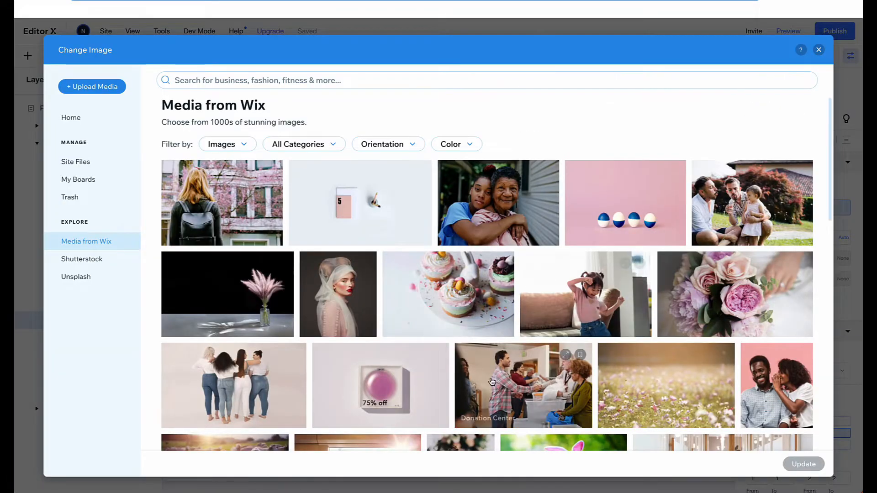
{"action": "scroll", "coordinate": [650, 404], "scroll_direction": "down", "scroll_amount": 3}
{"action": "scroll", "coordinate": [650, 405], "scroll_direction": "down", "scroll_amount": 2}
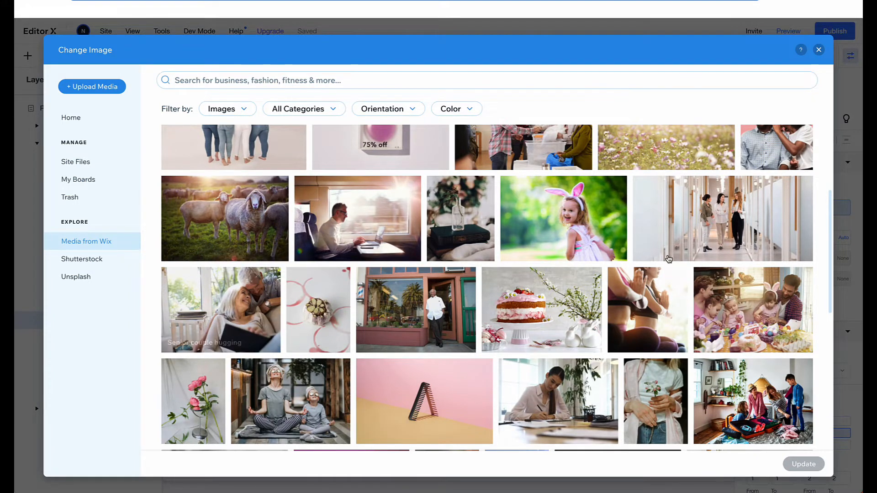
{"action": "left_click", "coordinate": [255, 201]}
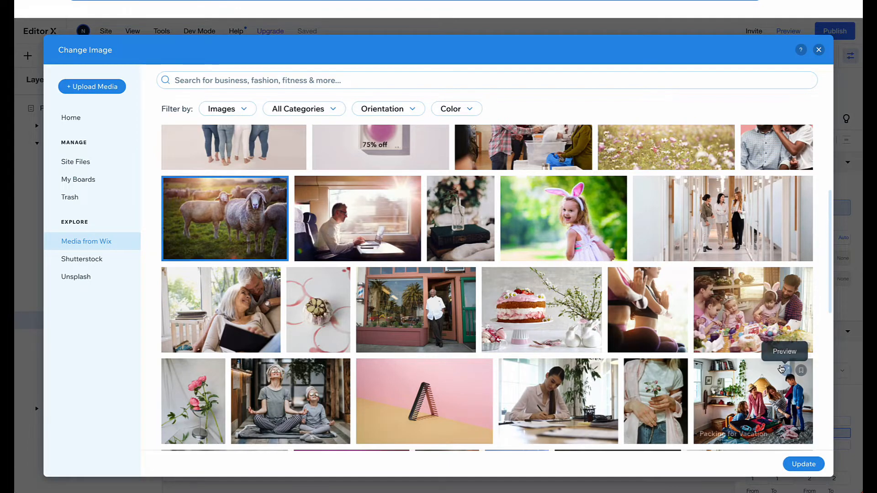
{"action": "left_click", "coordinate": [794, 465]}
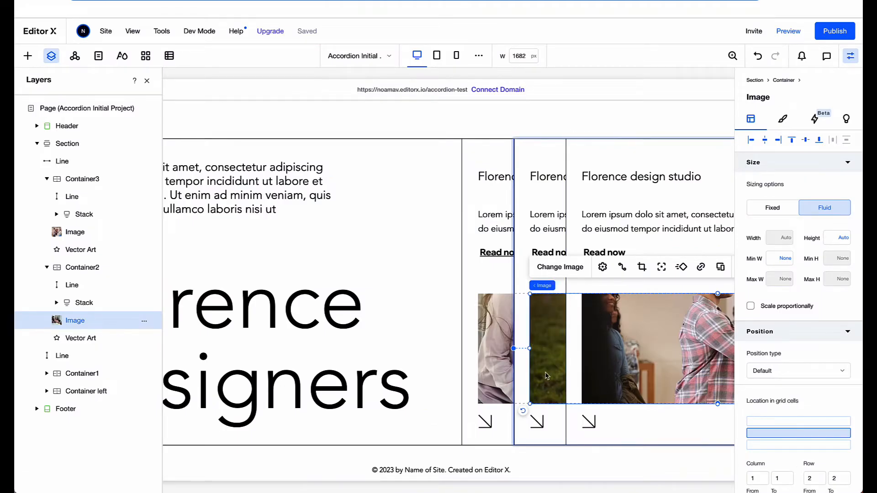
{"action": "left_click", "coordinate": [797, 32]}
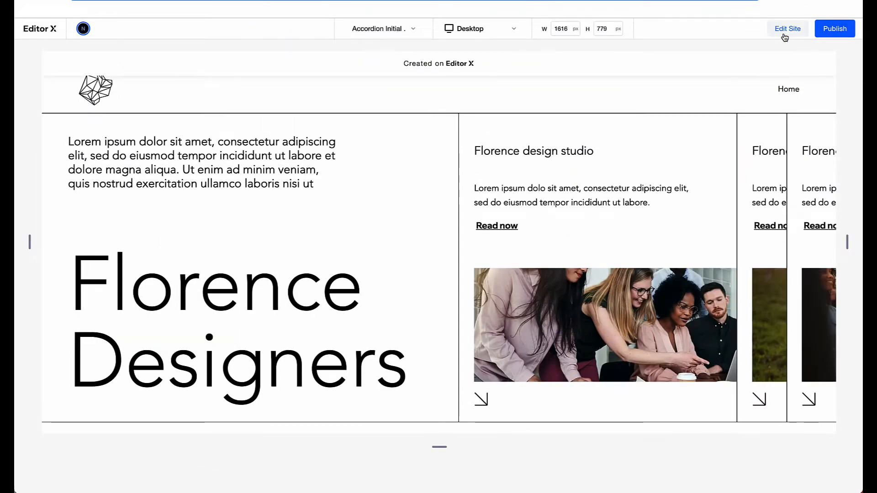
{"action": "left_click", "coordinate": [784, 34]}
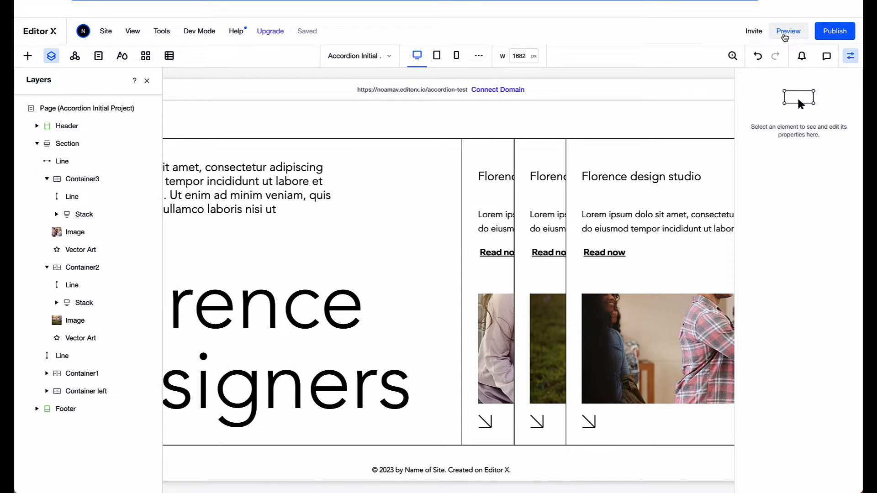
- Create a custom effect named "Container3 slide" for Container3 and start designing it
{"action": "left_click", "coordinate": [615, 162]}
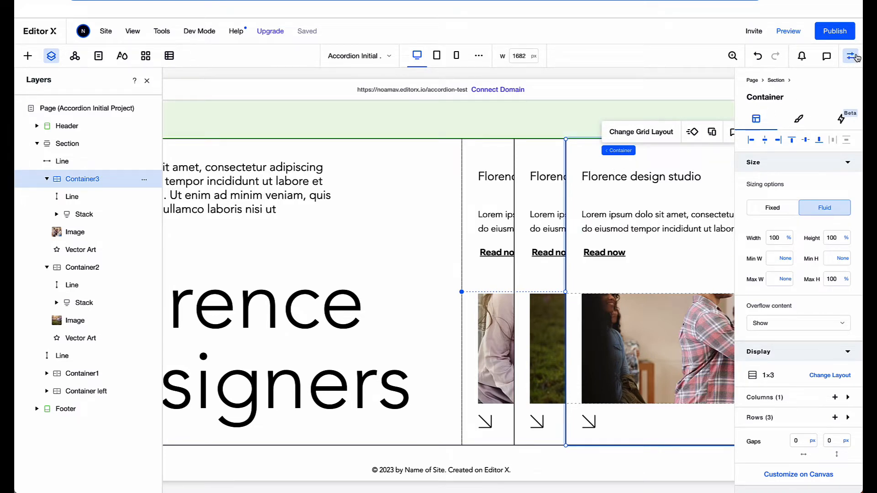
{"action": "left_click", "coordinate": [843, 120]}
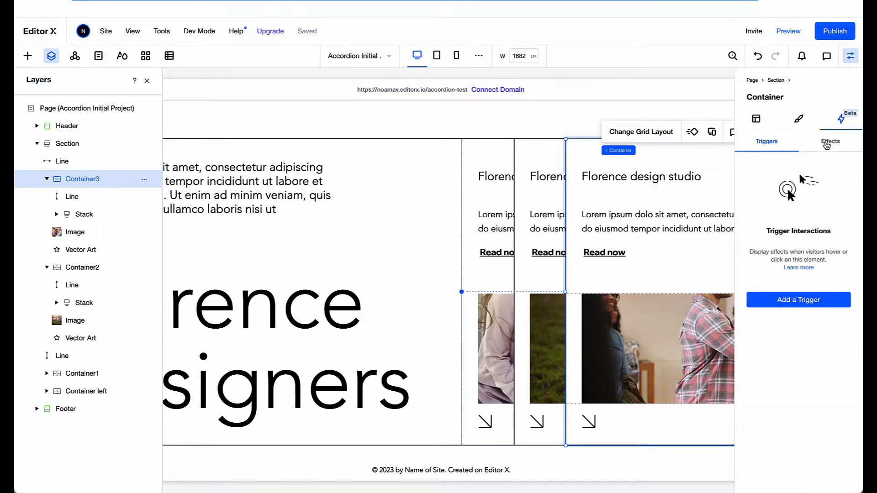
{"action": "left_click", "coordinate": [826, 145]}
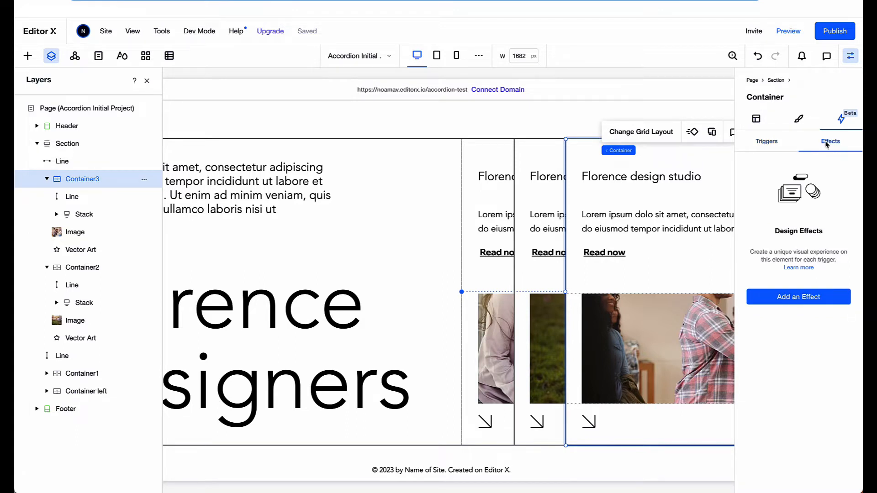
{"action": "left_click", "coordinate": [775, 143]}
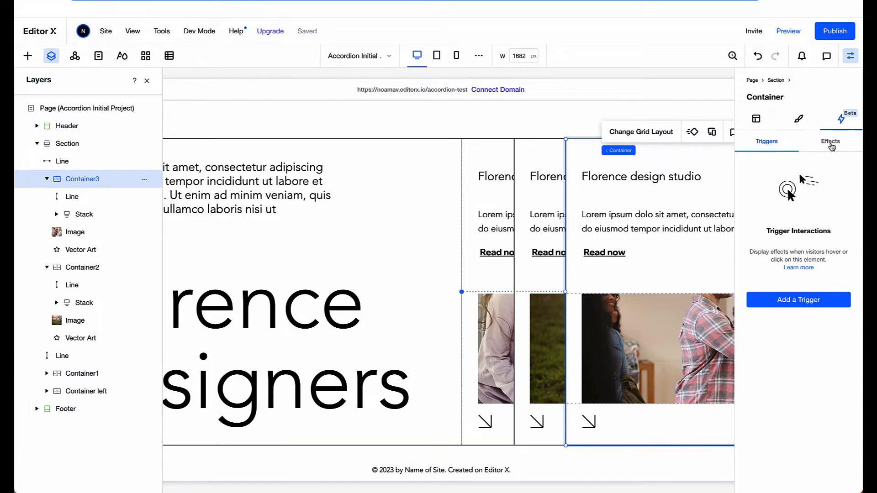
{"action": "left_click", "coordinate": [830, 142]}
{"action": "left_click", "coordinate": [805, 297]}
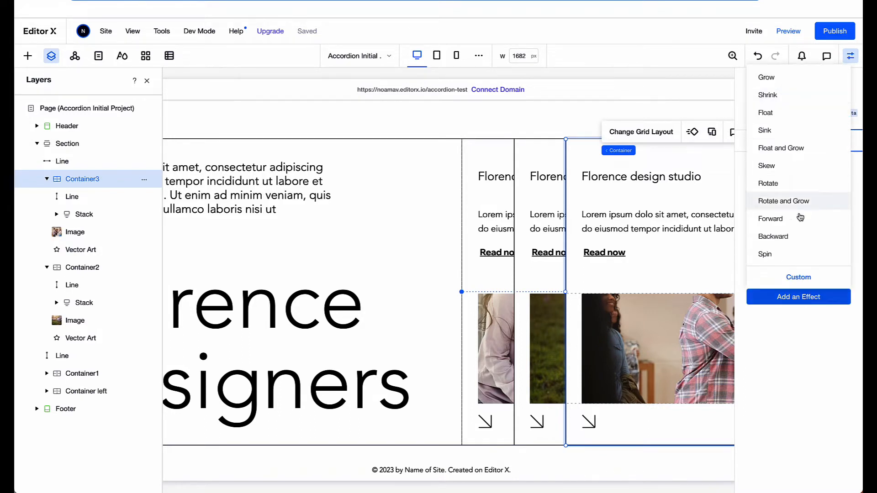
{"action": "left_click", "coordinate": [798, 278]}
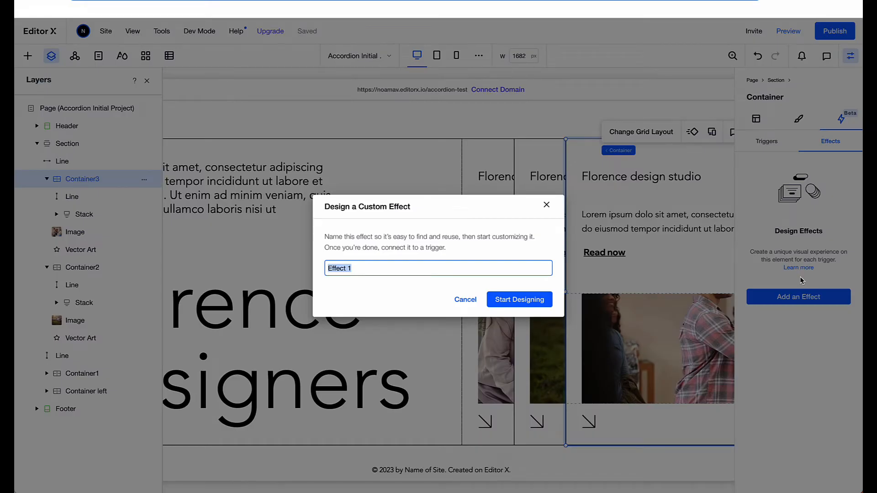
{"action": "type", "text": "Container3 slide"}
{"action": "left_click", "coordinate": [538, 300]}
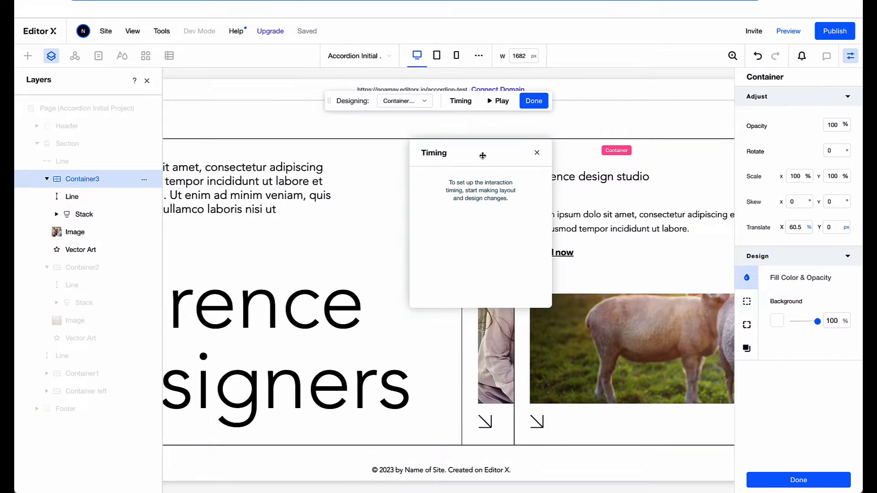
- Clear the canvas around Container3 and compare its initial state with the Container3 slide state
{"action": "left_click", "coordinate": [146, 82]}
{"action": "left_click_drag", "start_coordinate": [446, 155], "coordinate": [234, 165]}
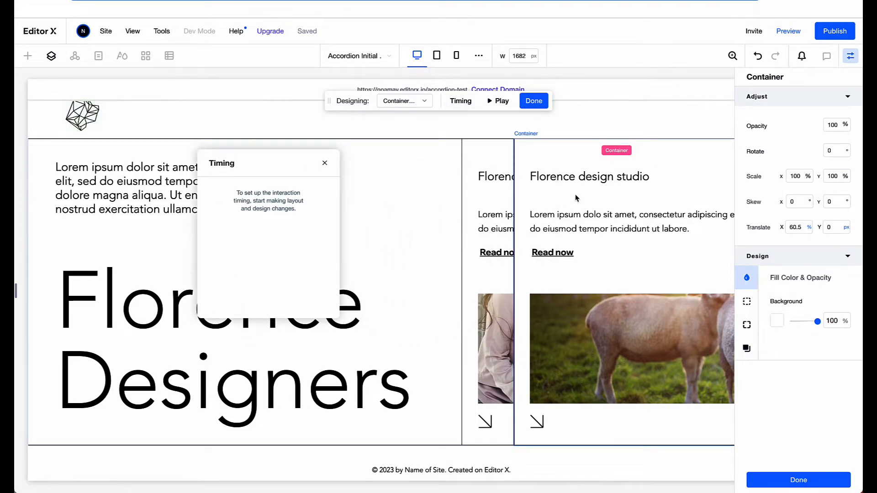
{"action": "scroll", "coordinate": [576, 198], "scroll_direction": "right", "scroll_amount": 4}
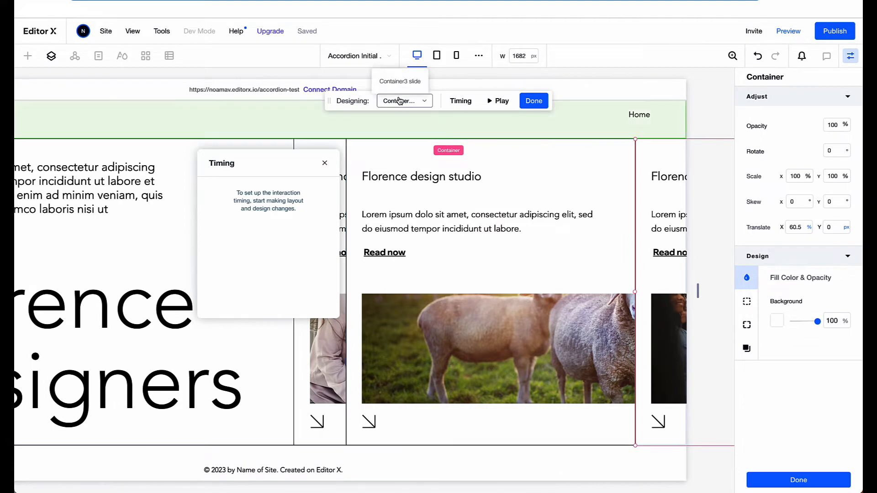
{"action": "left_click", "coordinate": [401, 101]}
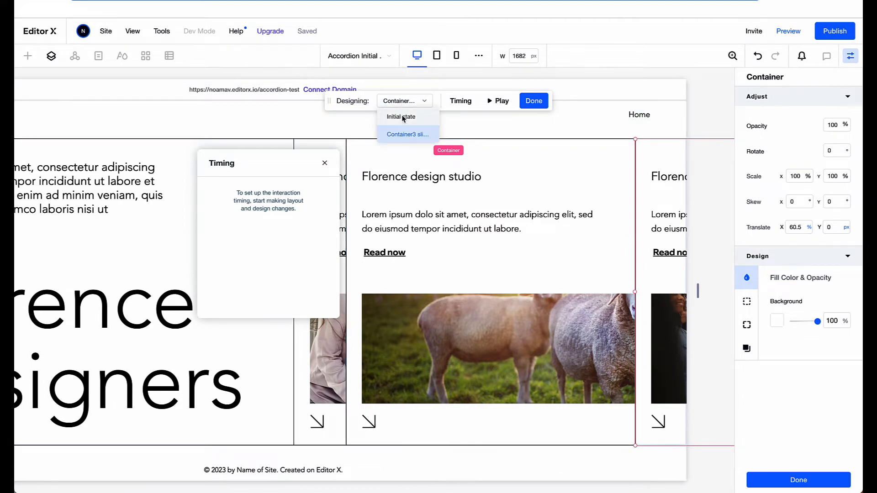
{"action": "left_click", "coordinate": [402, 117]}
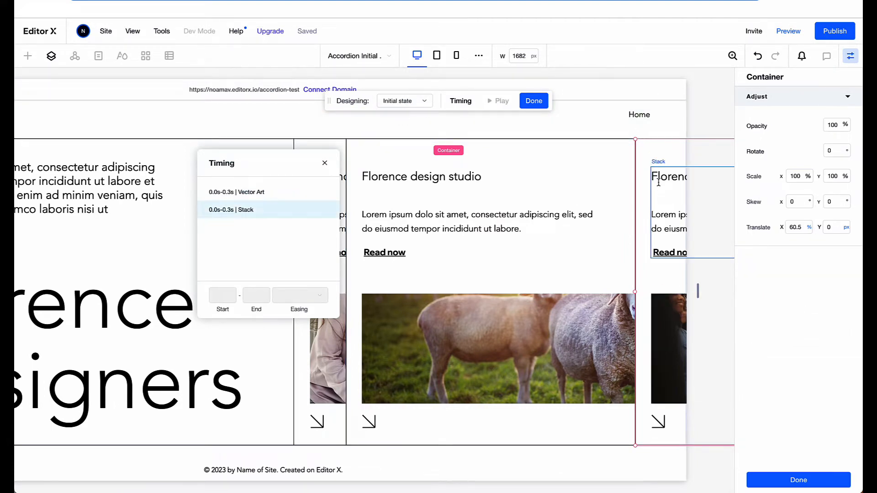
{"action": "left_click", "coordinate": [415, 103]}
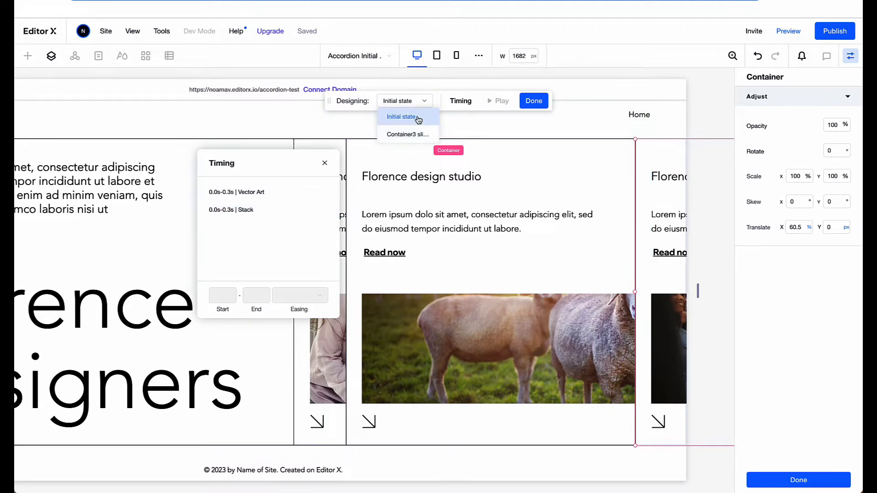
{"action": "left_click", "coordinate": [417, 135]}
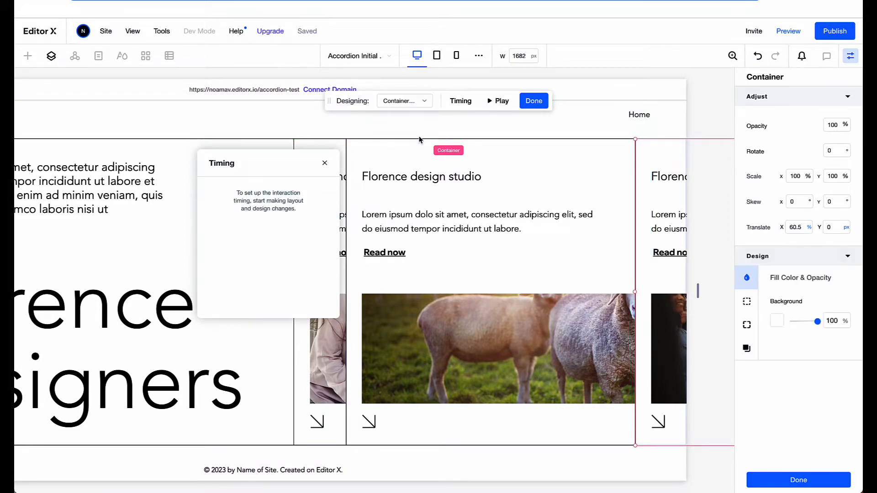
- Set Container3's horizontal translate to 0% in the Container3 slide effect, play it and finish designing
{"action": "left_click", "coordinate": [800, 229]}
{"action": "type", "text": "0"}
{"action": "key", "text": "Return"}
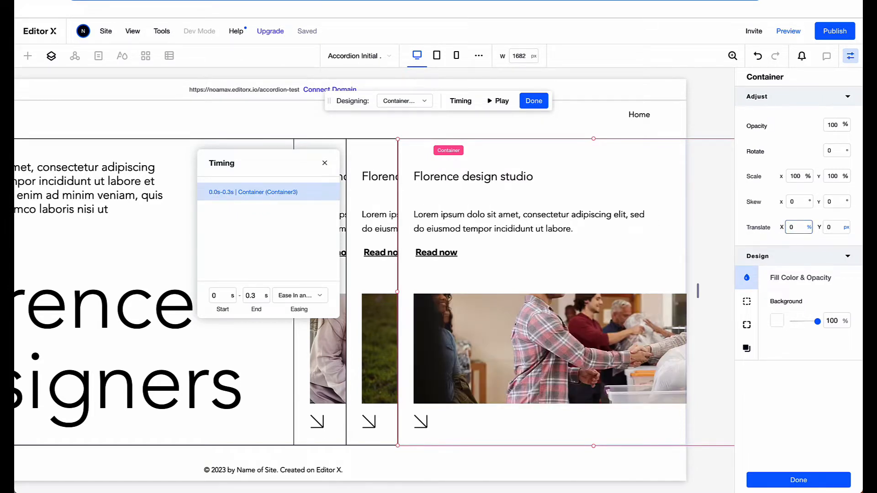
{"action": "left_click", "coordinate": [495, 101]}
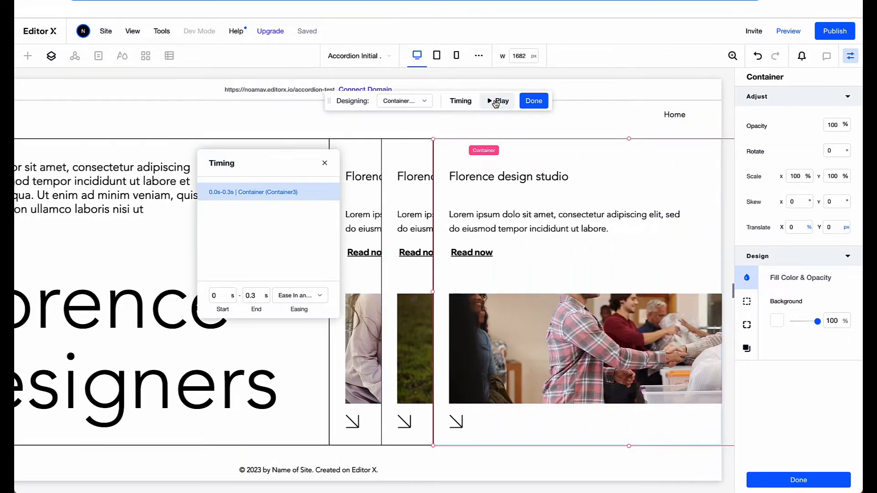
{"action": "left_click", "coordinate": [534, 102]}
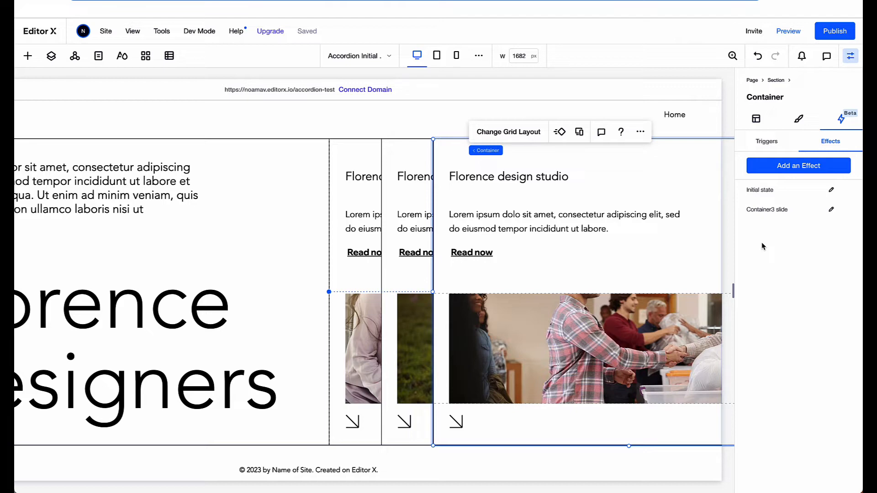
- Add a hover trigger to Container3 that applies the Container3 slide effect to itself
{"action": "left_click", "coordinate": [766, 142]}
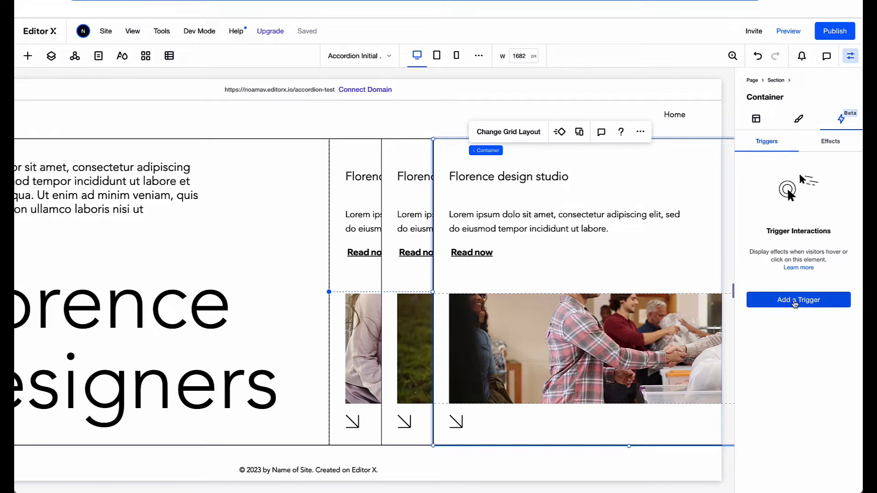
{"action": "left_click", "coordinate": [793, 300]}
{"action": "left_click", "coordinate": [796, 342]}
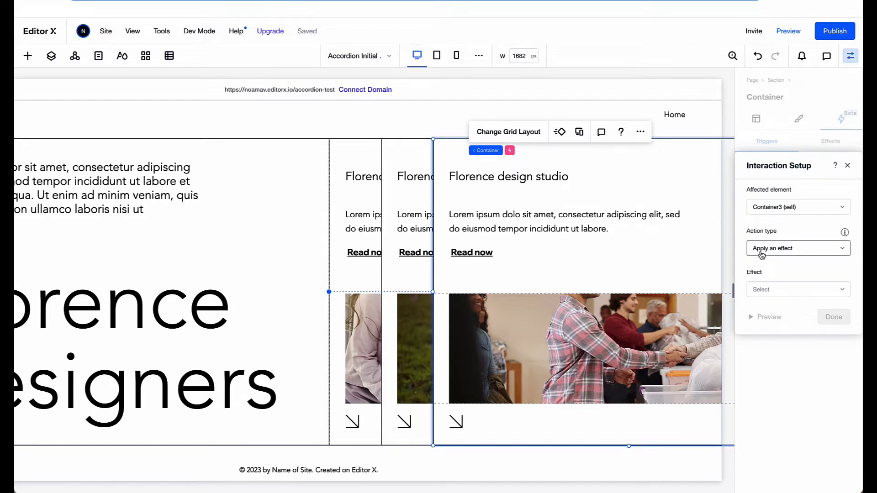
{"action": "left_click", "coordinate": [771, 290]}
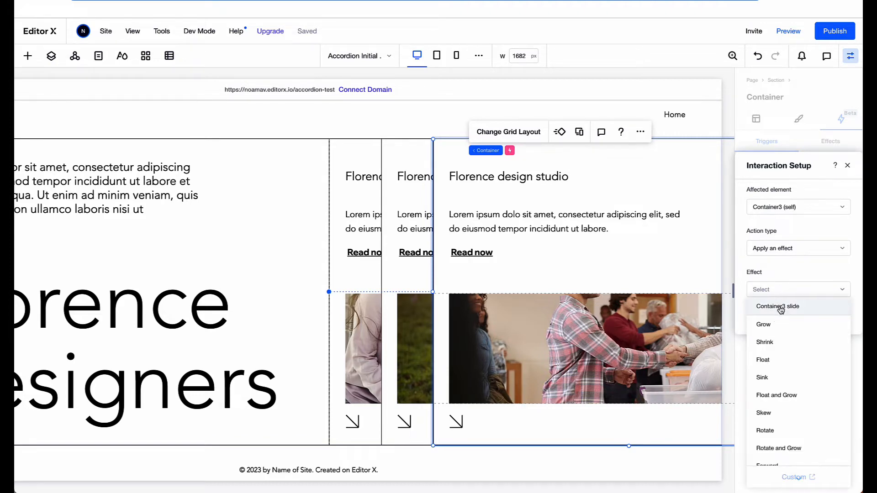
{"action": "left_click", "coordinate": [781, 307]}
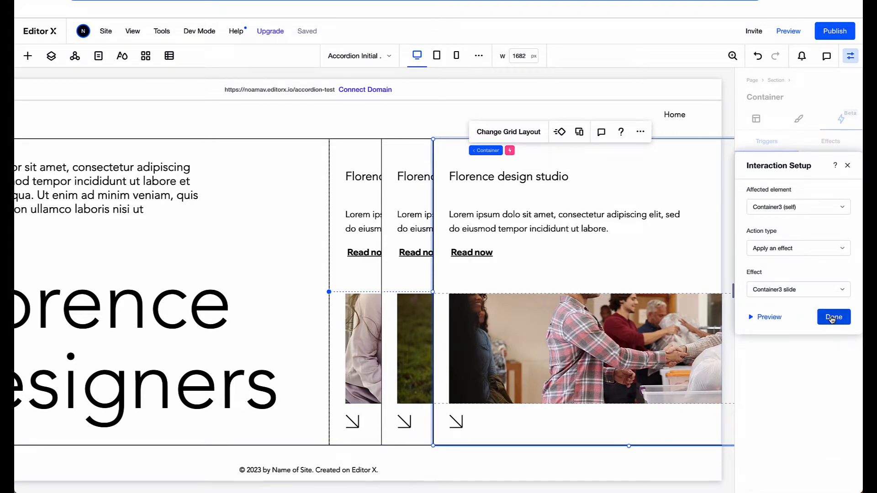
{"action": "left_click", "coordinate": [833, 317]}
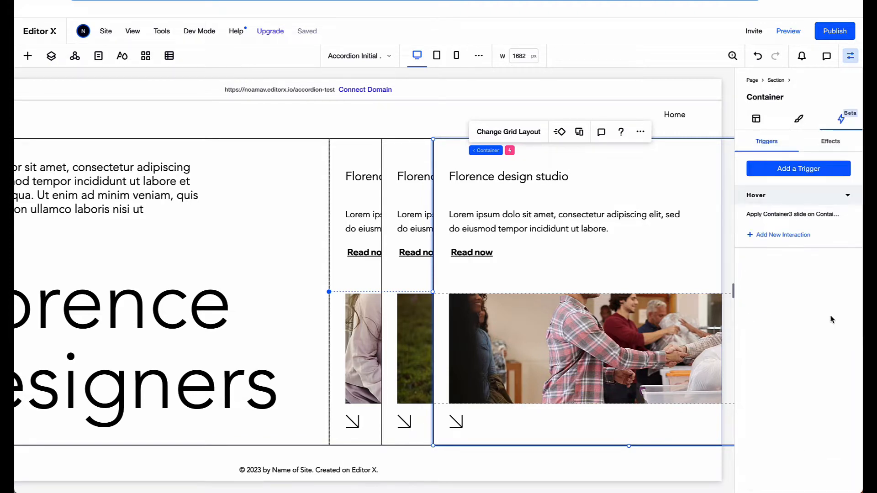
- Test Container3's hover slide in preview, resizing the page to 1104 px and 1682 px wide, and return to editing
{"action": "left_click", "coordinate": [788, 31]}
{"action": "mouse_move", "coordinate": [811, 153]}
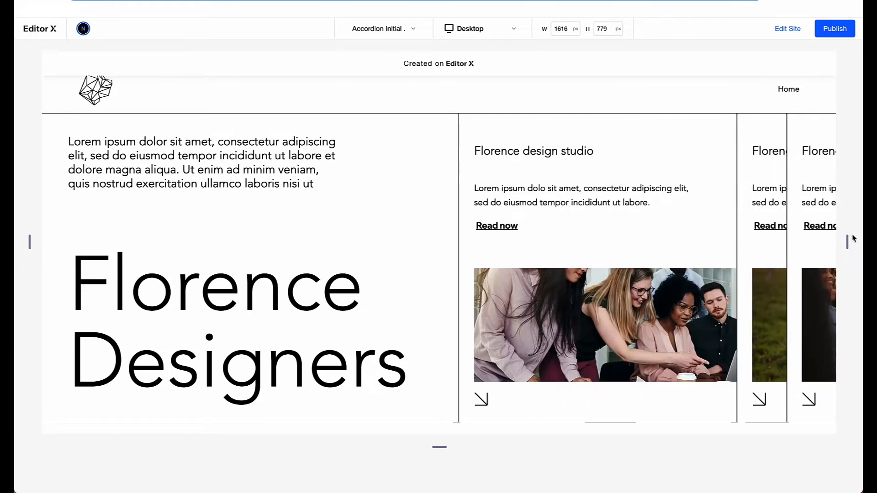
{"action": "left_click_drag", "start_coordinate": [847, 242], "coordinate": [721, 238]}
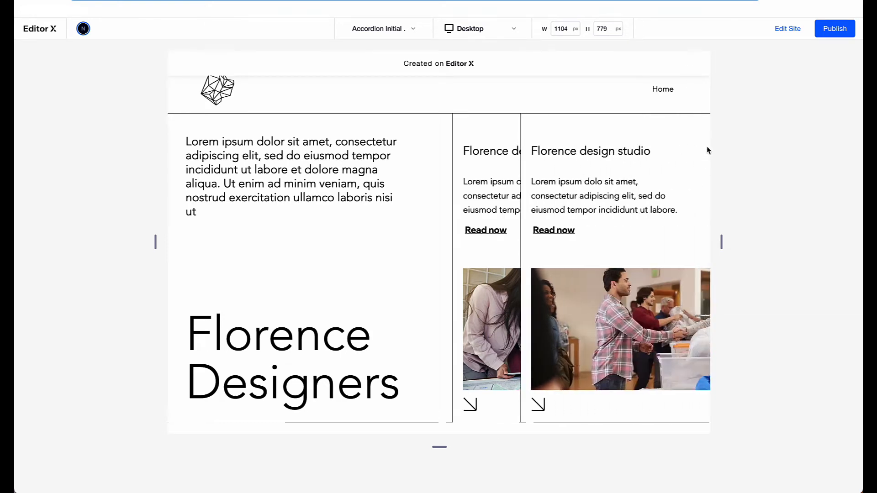
{"action": "left_click_drag", "start_coordinate": [721, 245], "coordinate": [861, 243]}
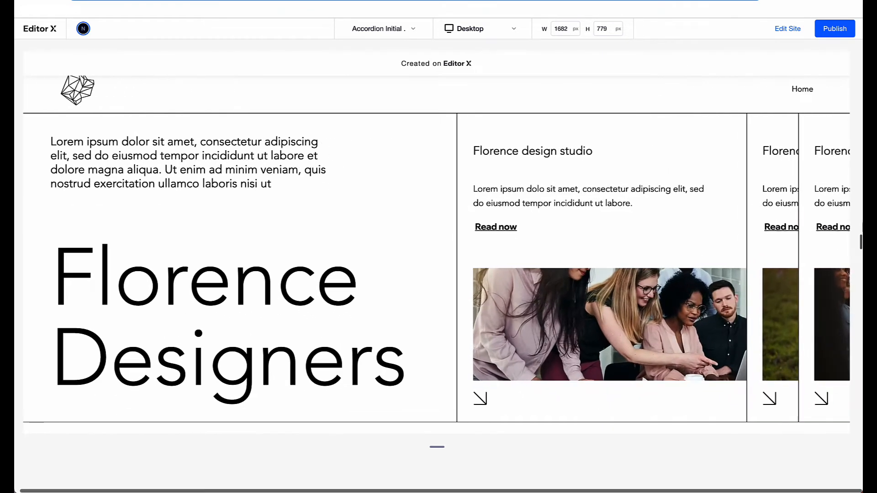
{"action": "left_click", "coordinate": [785, 29]}
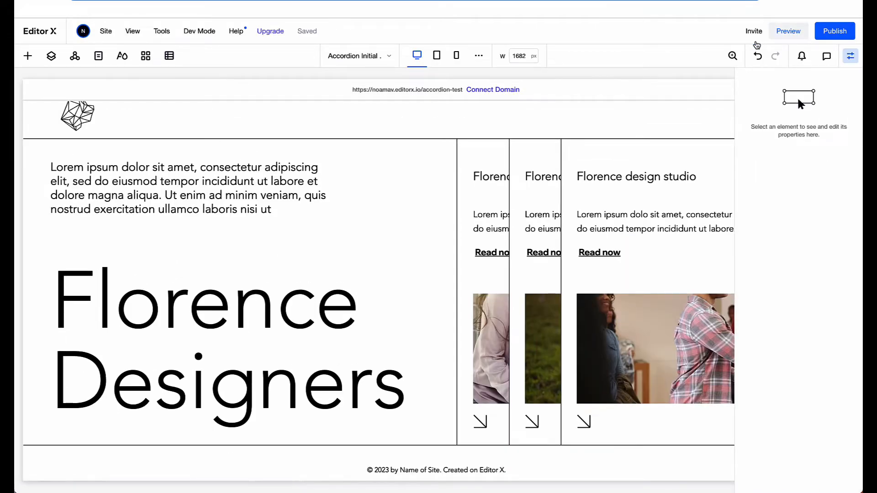
- Create a custom effect named "Container 2 slide" for Container2 and start designing it
{"action": "left_click", "coordinate": [525, 226]}
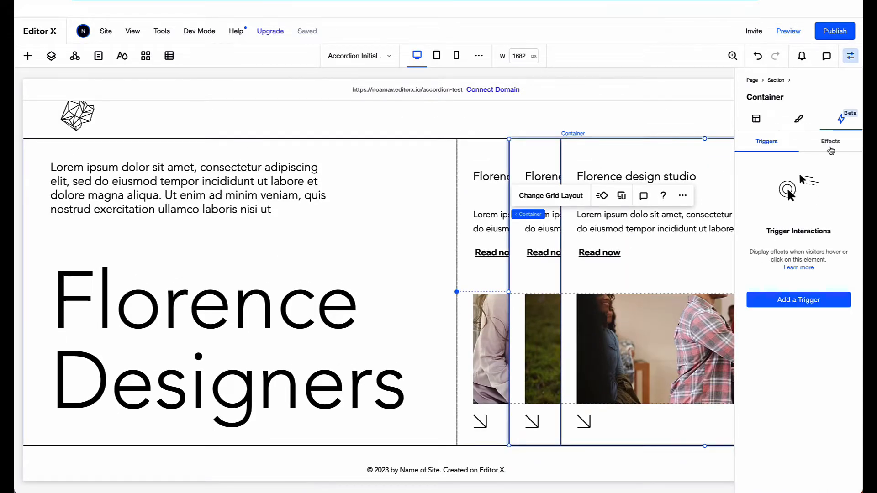
{"action": "left_click", "coordinate": [830, 148]}
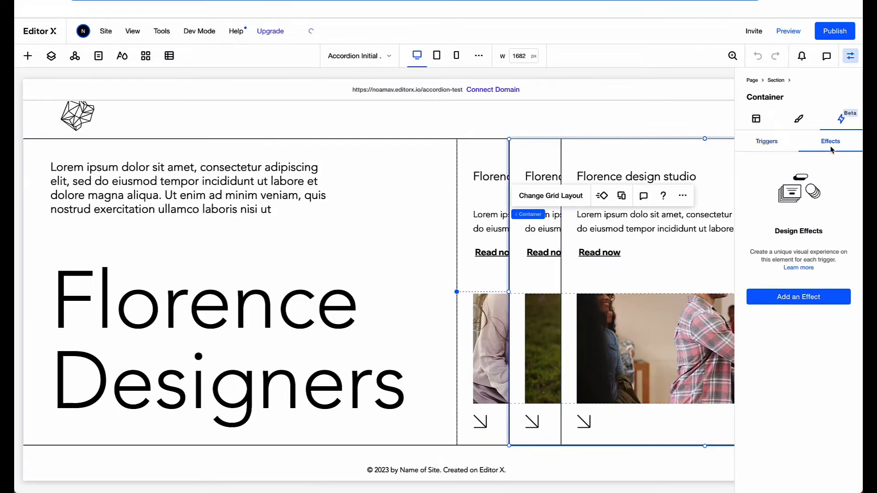
{"action": "left_click", "coordinate": [799, 297]}
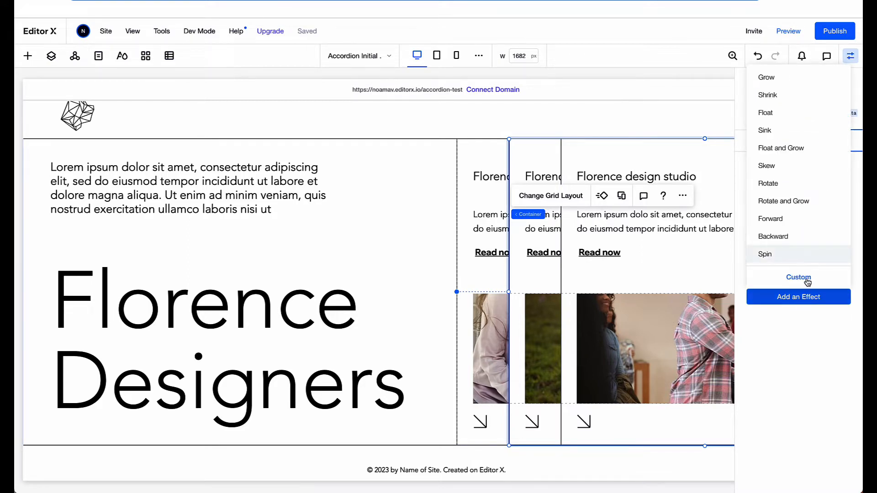
{"action": "left_click", "coordinate": [805, 278]}
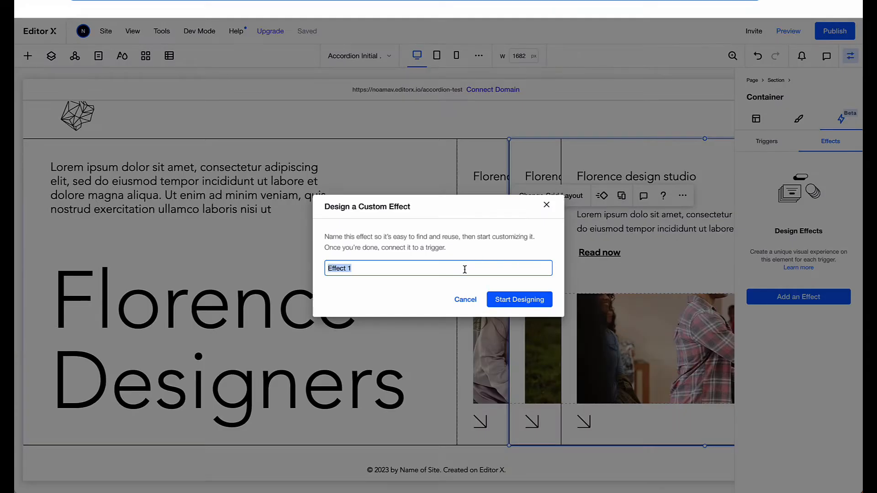
{"action": "type", "text": "Container 2 slide"}
{"action": "left_click", "coordinate": [491, 305]}
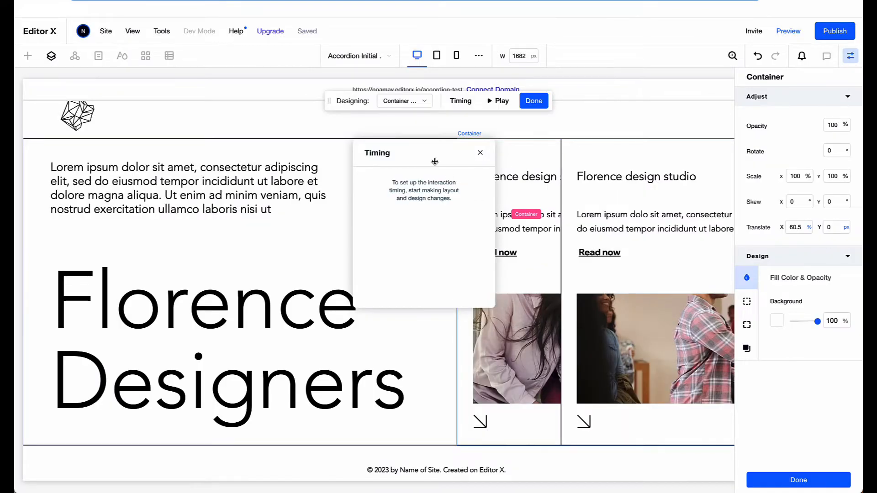
- Clear the canvas around Container2 and compare its initial state with the Container 2 slide state
{"action": "left_click_drag", "start_coordinate": [435, 162], "coordinate": [113, 185]}
{"action": "left_click", "coordinate": [409, 100]}
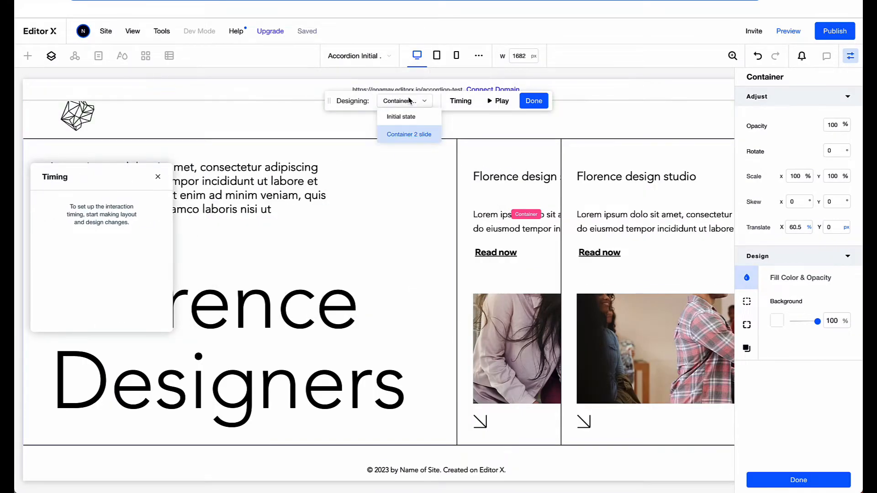
{"action": "left_click", "coordinate": [407, 118]}
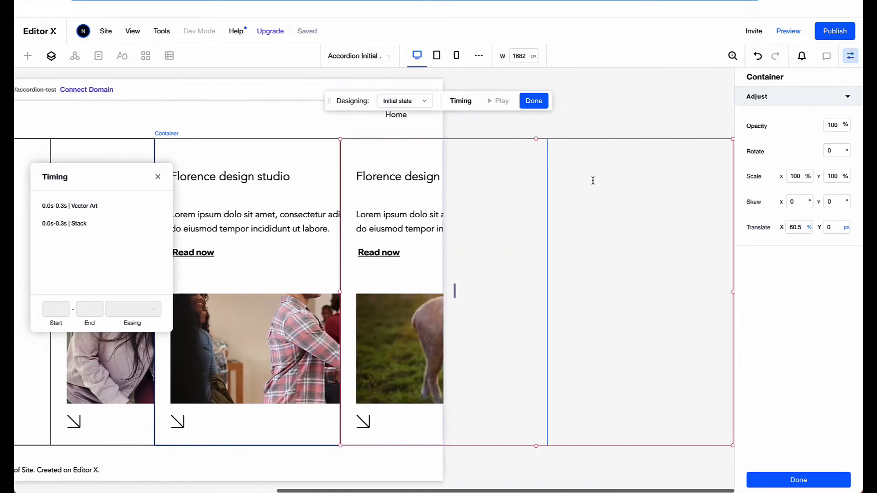
{"action": "scroll", "coordinate": [304, 216], "scroll_direction": "left", "scroll_amount": 4}
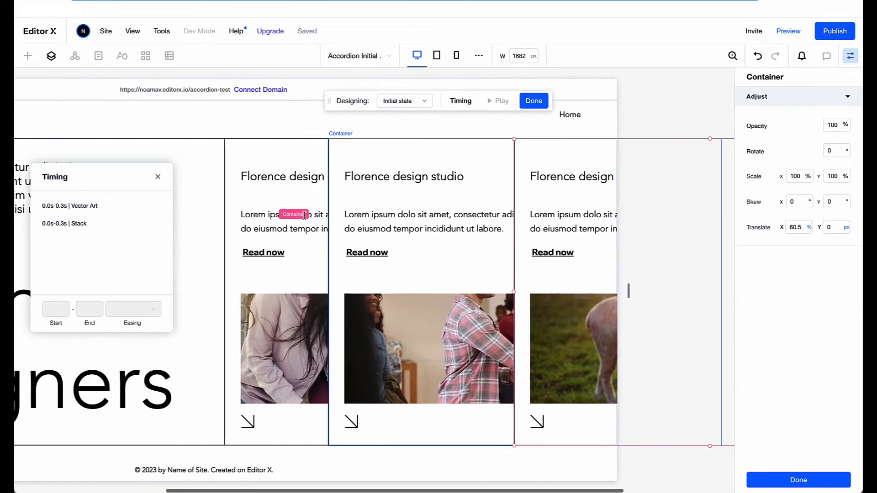
{"action": "scroll", "coordinate": [304, 215], "scroll_direction": "left", "scroll_amount": 2}
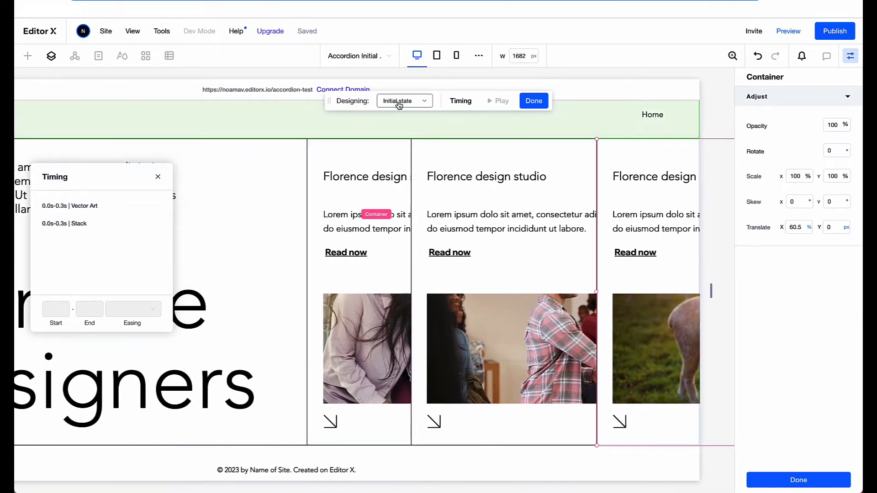
{"action": "left_click", "coordinate": [398, 105]}
{"action": "left_click", "coordinate": [409, 134]}
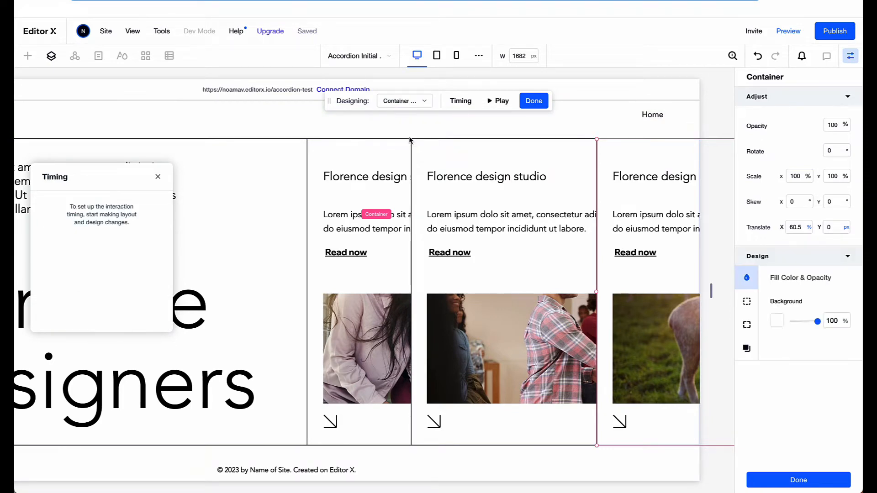
- Set Container2's horizontal translate to 0% in its slide effect, play the animation, and finish designing the effect
{"action": "left_click_drag", "start_coordinate": [117, 179], "coordinate": [201, 166]}
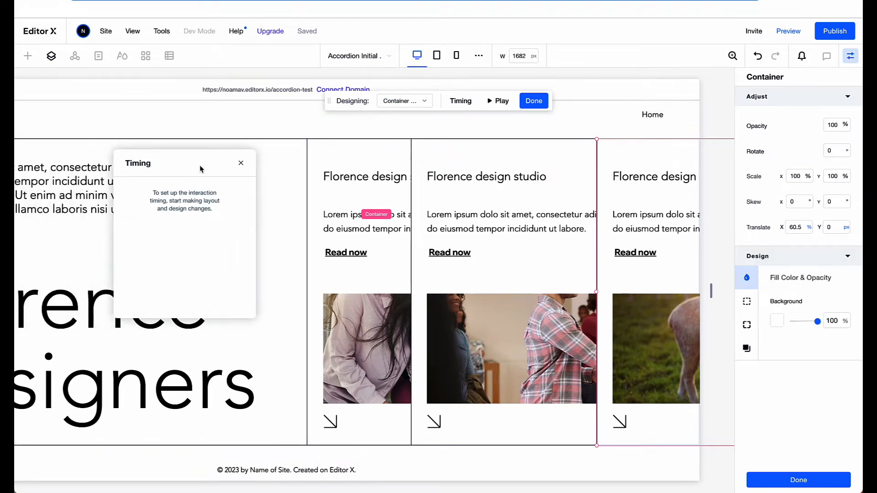
{"action": "left_click", "coordinate": [795, 226]}
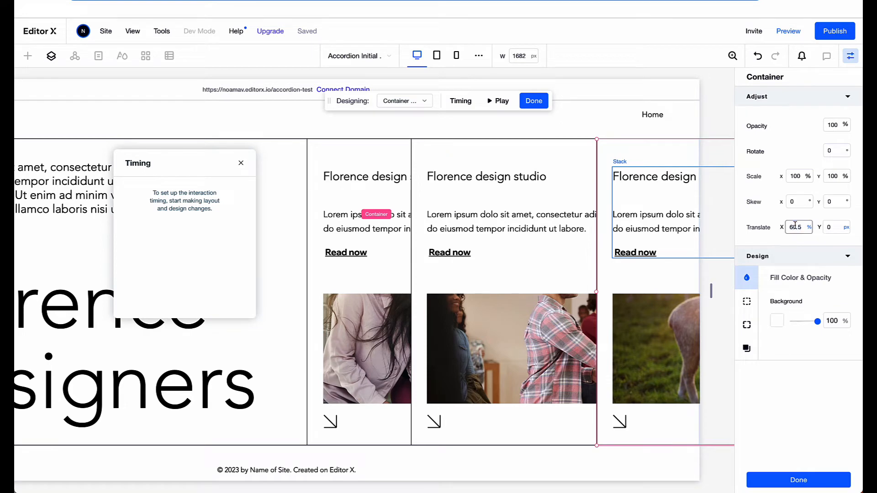
{"action": "type", "text": "0"}
{"action": "key", "text": "Return"}
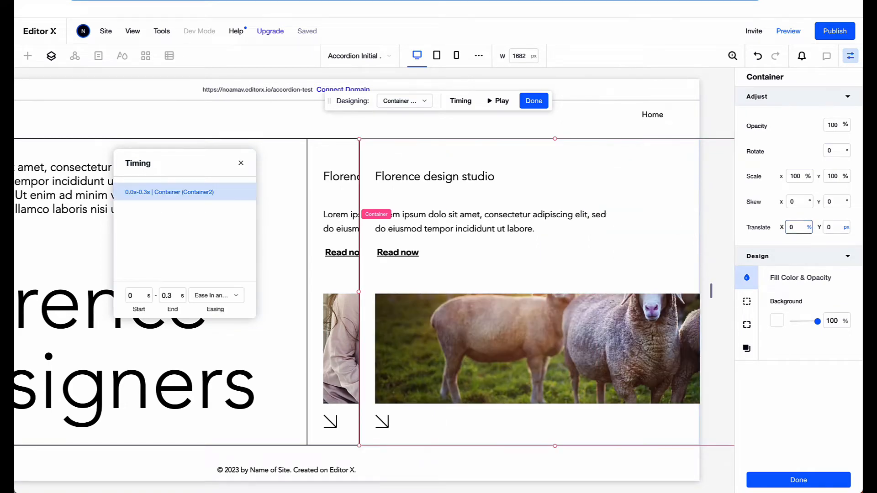
{"action": "left_click", "coordinate": [499, 102]}
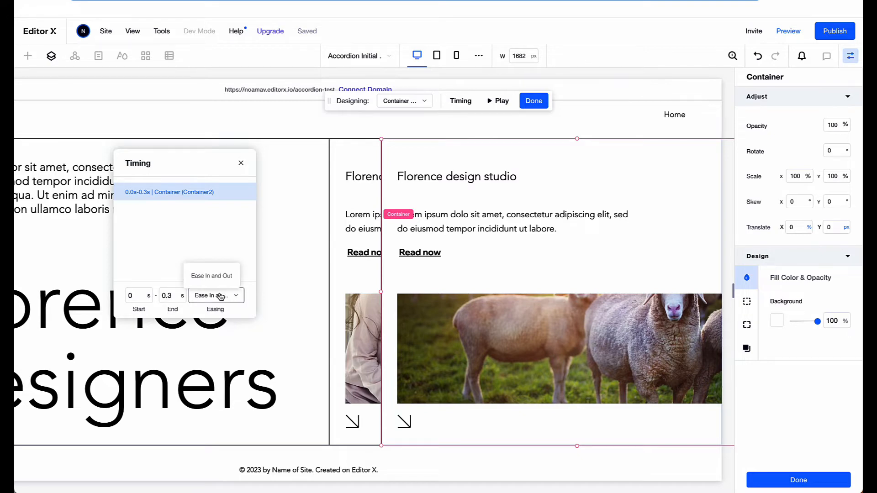
{"action": "left_click", "coordinate": [532, 101]}
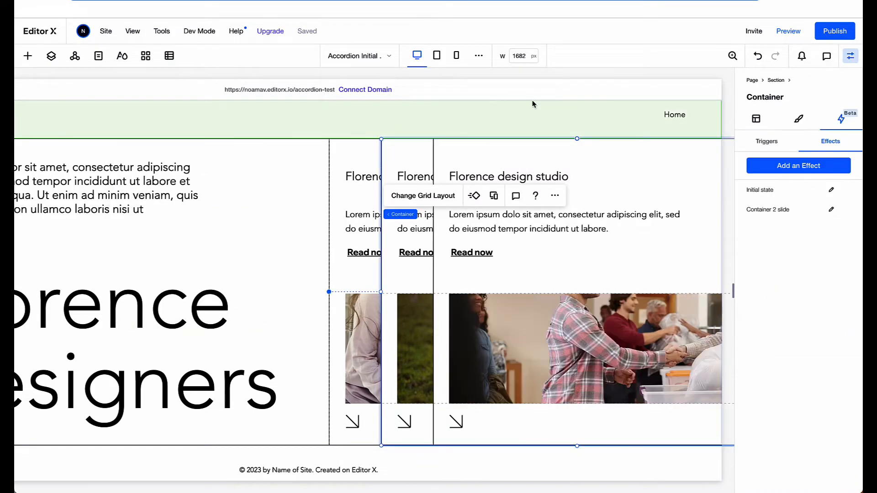
- Add a hover trigger to Container2 that applies the Container 2 slide effect to itself, and test it in preview
{"action": "left_click", "coordinate": [767, 143]}
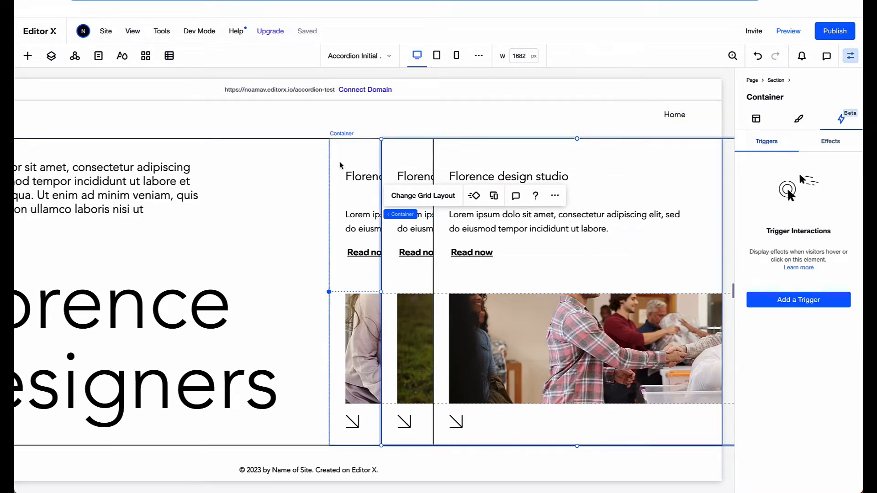
{"action": "left_click", "coordinate": [825, 305]}
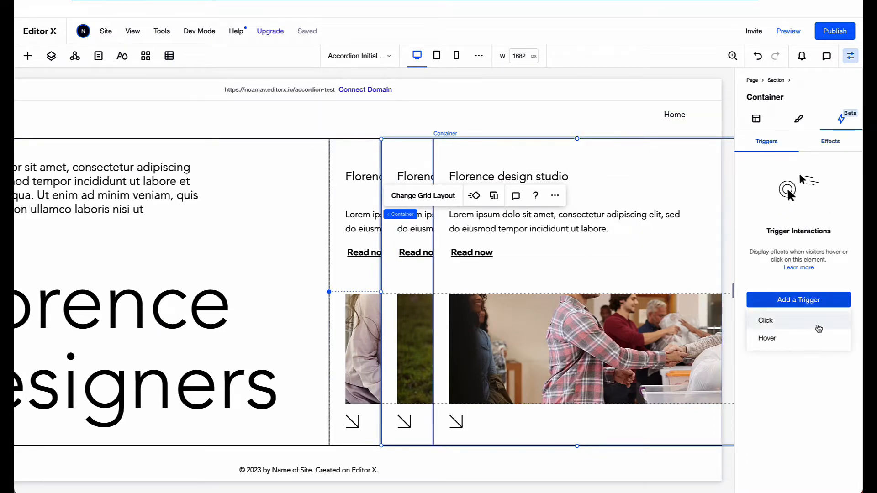
{"action": "left_click", "coordinate": [809, 343]}
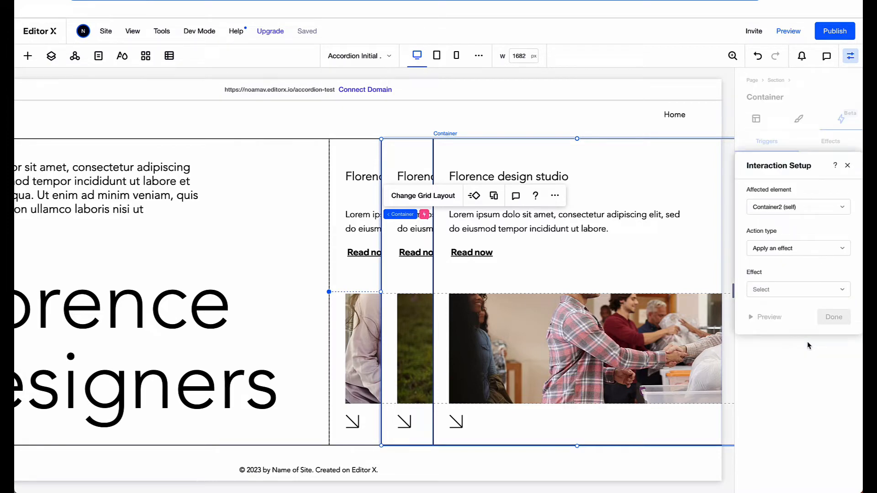
{"action": "left_click", "coordinate": [795, 299]}
{"action": "left_click", "coordinate": [788, 311]}
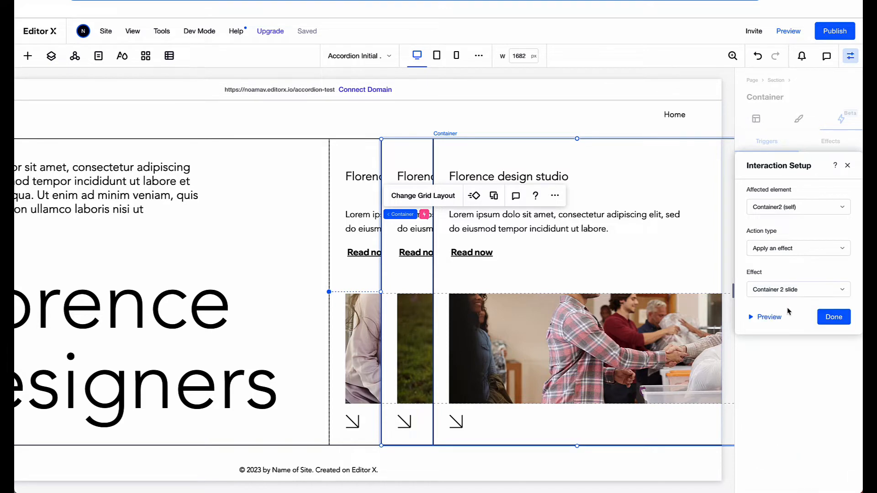
{"action": "left_click", "coordinate": [831, 318]}
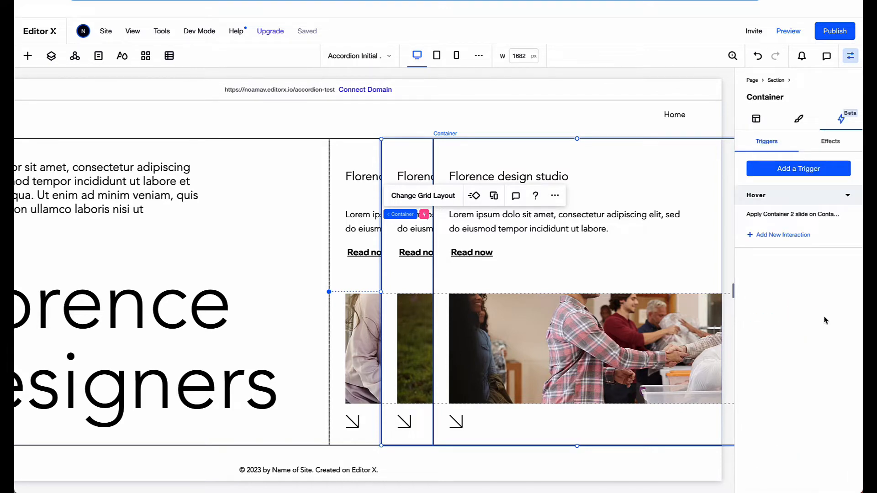
{"action": "left_click", "coordinate": [788, 30]}
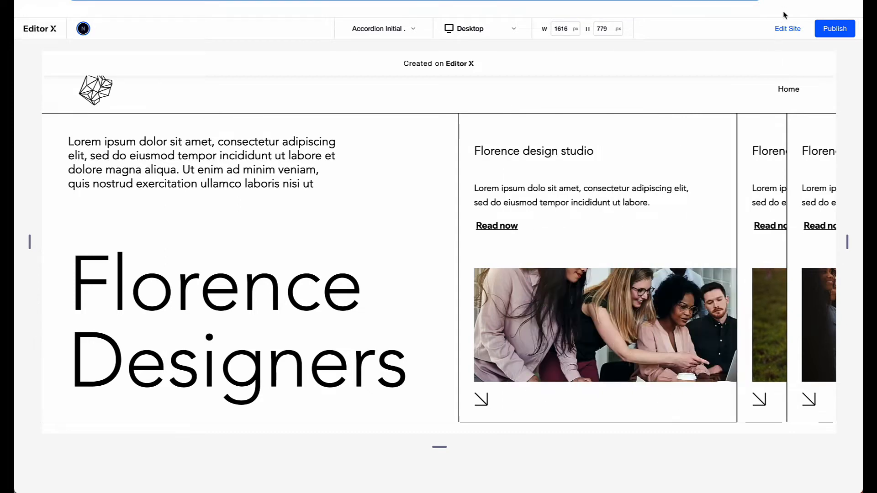
{"action": "left_click", "coordinate": [787, 28]}
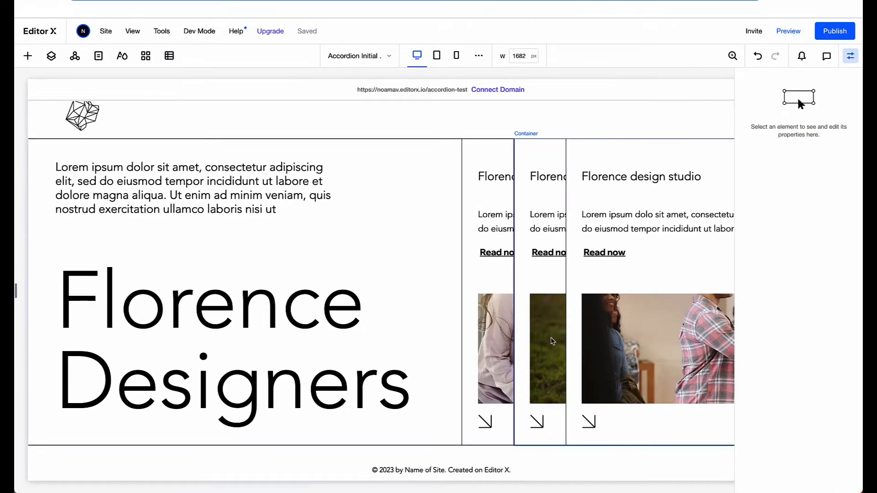
- Shift the focal point of Container2's sheep image towards the photo's right edge, slightly above its middle
{"action": "left_click", "coordinate": [553, 340]}
{"action": "left_click", "coordinate": [552, 340]}
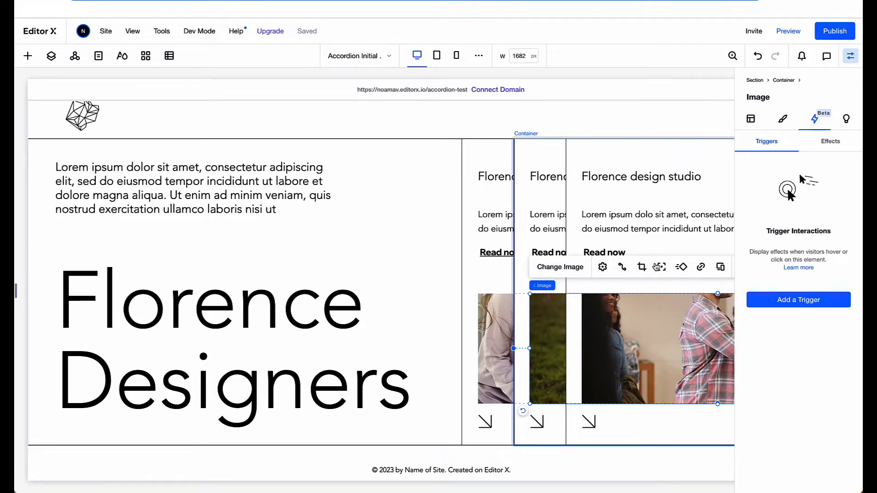
{"action": "left_click", "coordinate": [661, 268]}
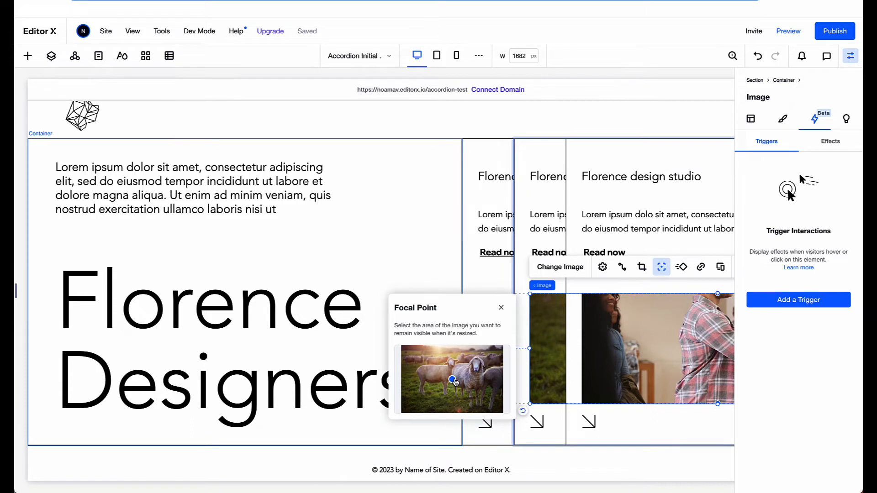
{"action": "left_click_drag", "start_coordinate": [453, 382], "coordinate": [488, 375]}
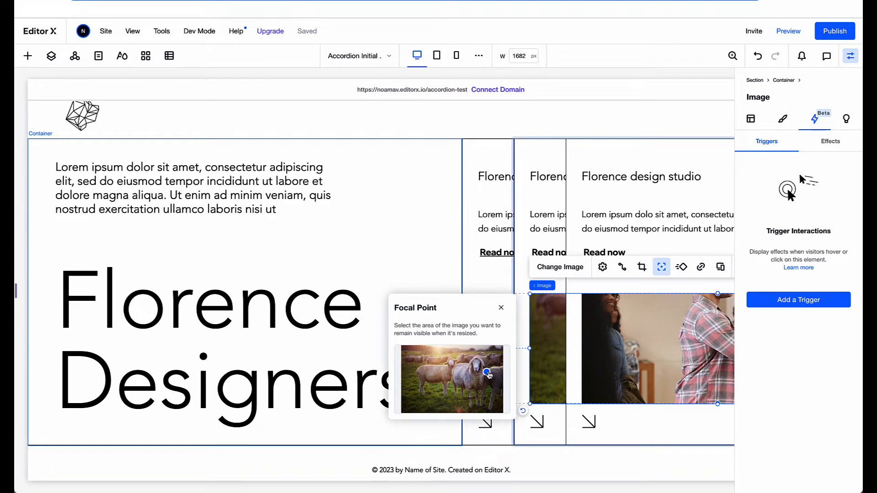
{"action": "left_click_drag", "start_coordinate": [488, 375], "coordinate": [493, 374]}
{"action": "left_click", "coordinate": [501, 309]}
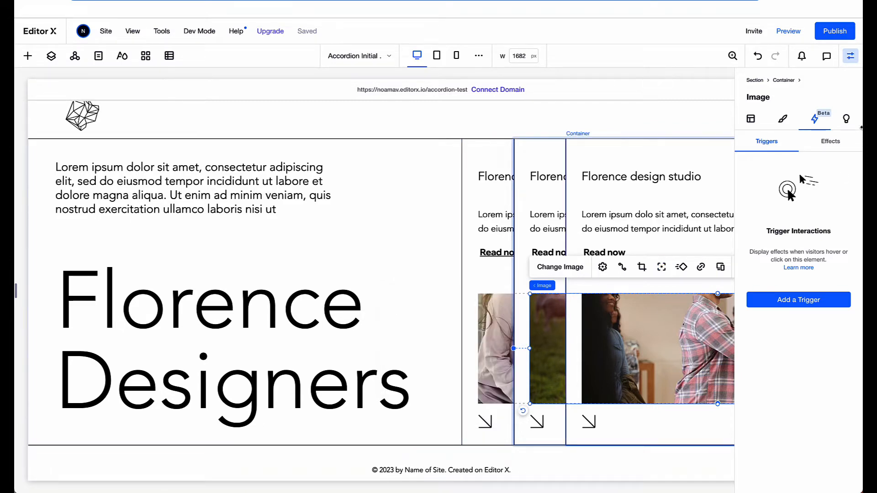
- Check the sheep image's crop on the sliding Container2 in preview and return to editing
{"action": "left_click", "coordinate": [797, 32]}
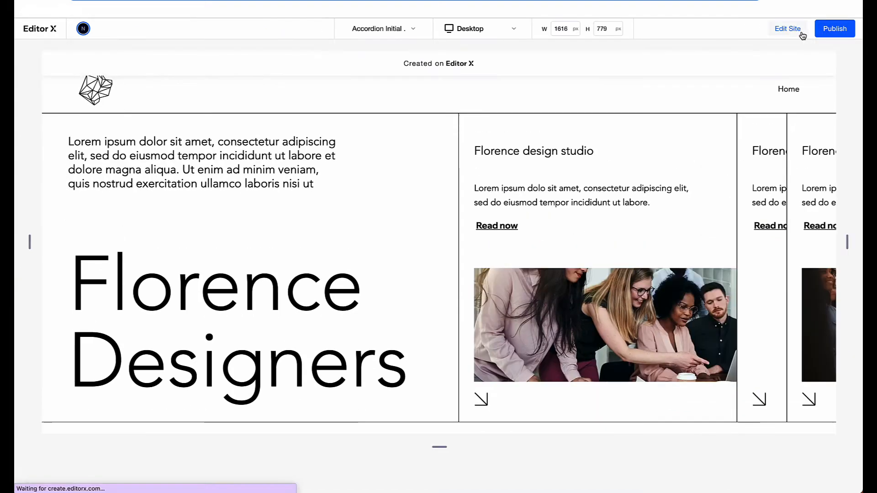
{"action": "mouse_move", "coordinate": [760, 184]}
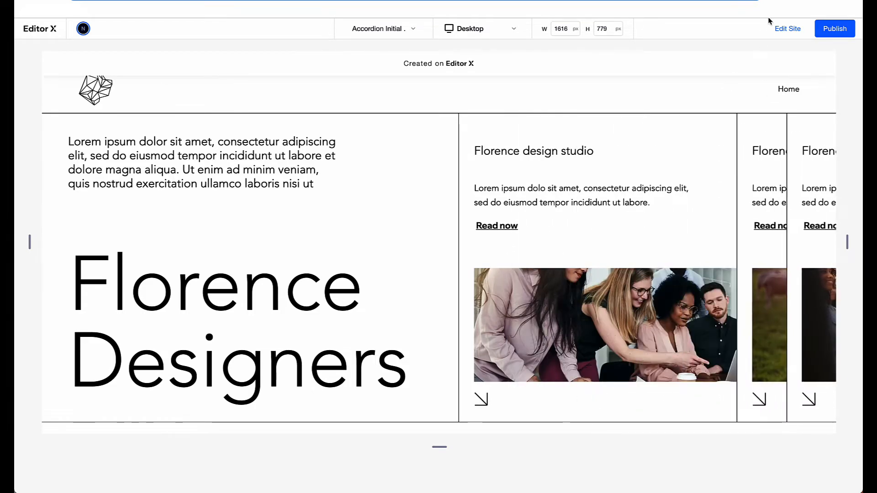
{"action": "left_click", "coordinate": [784, 31]}
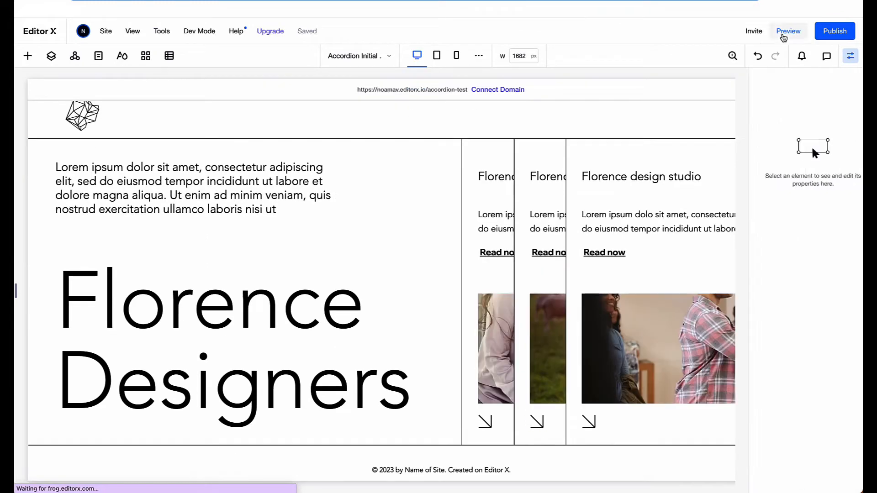
- Move the focal point of Container3's handshake image up and right of the photo's centre to keep the man's face in the crop
{"action": "left_click", "coordinate": [654, 353]}
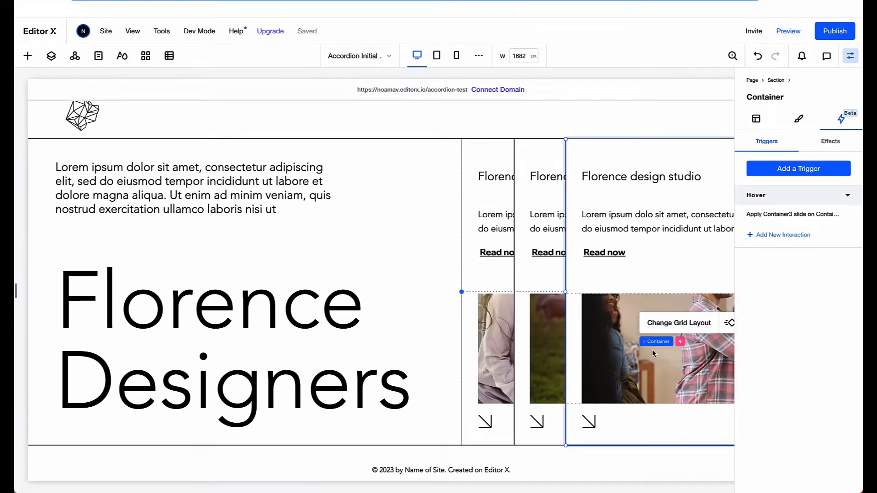
{"action": "left_click", "coordinate": [851, 57]}
{"action": "left_click", "coordinate": [691, 343]}
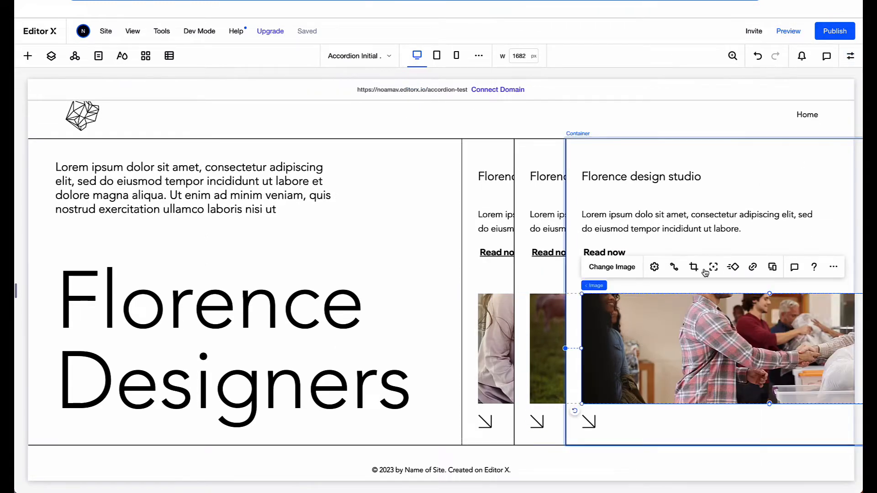
{"action": "left_click", "coordinate": [713, 267]}
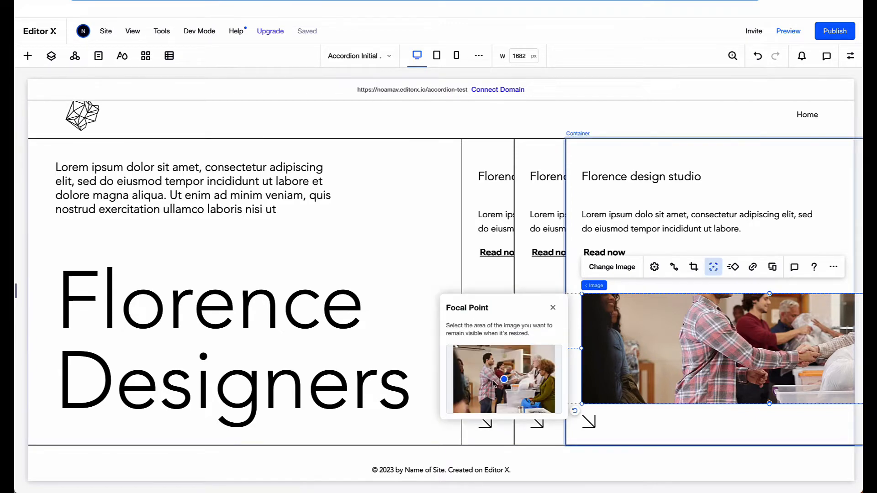
{"action": "left_click_drag", "start_coordinate": [505, 381], "coordinate": [505, 373]}
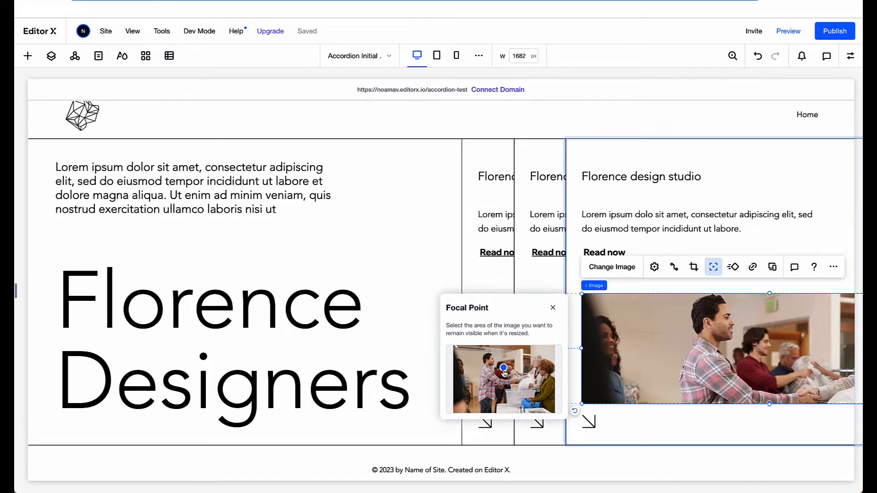
{"action": "left_click_drag", "start_coordinate": [503, 370], "coordinate": [521, 373]}
{"action": "left_click_drag", "start_coordinate": [522, 376], "coordinate": [525, 374]}
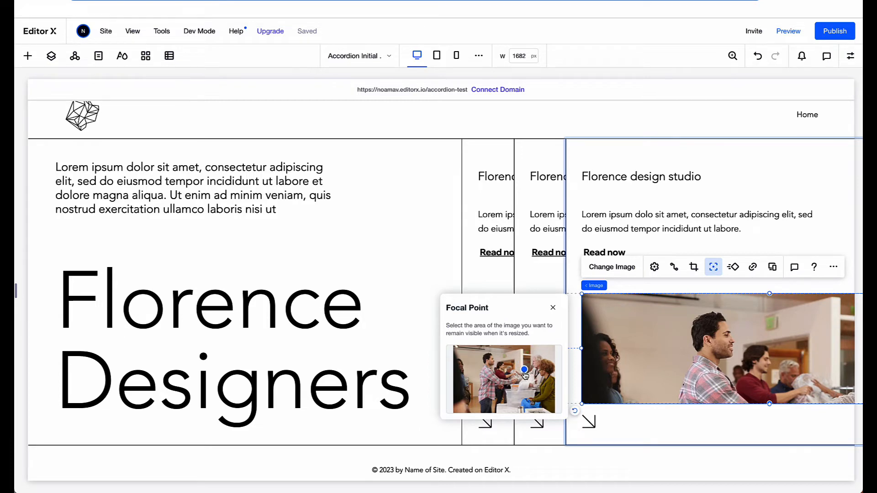
{"action": "left_click_drag", "start_coordinate": [525, 374], "coordinate": [526, 372]}
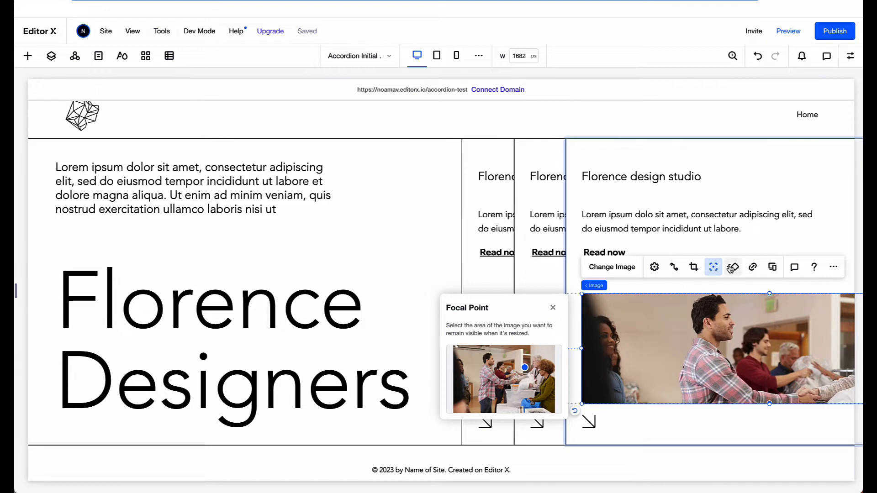
{"action": "left_click", "coordinate": [844, 219]}
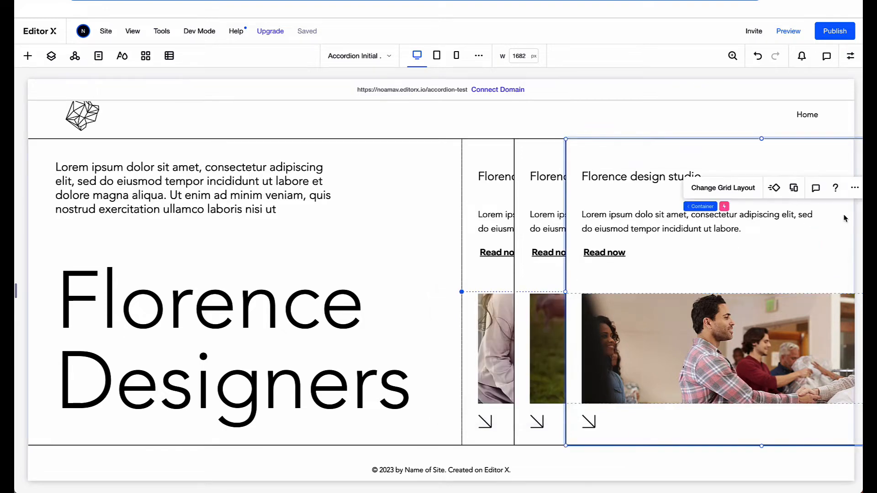
- Test how Container2 and Container3 slide together on hover in preview and return to editing
{"action": "left_click", "coordinate": [786, 30]}
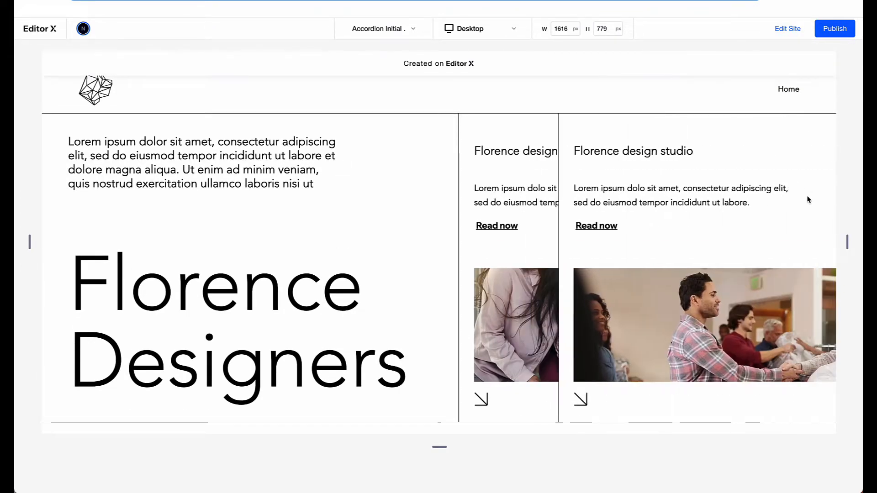
{"action": "left_click", "coordinate": [777, 31]}
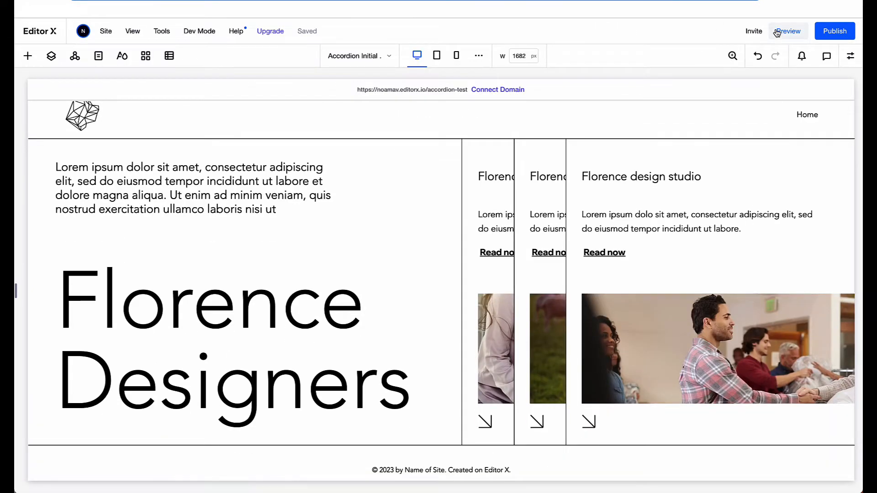
{"action": "left_click", "coordinate": [777, 31]}
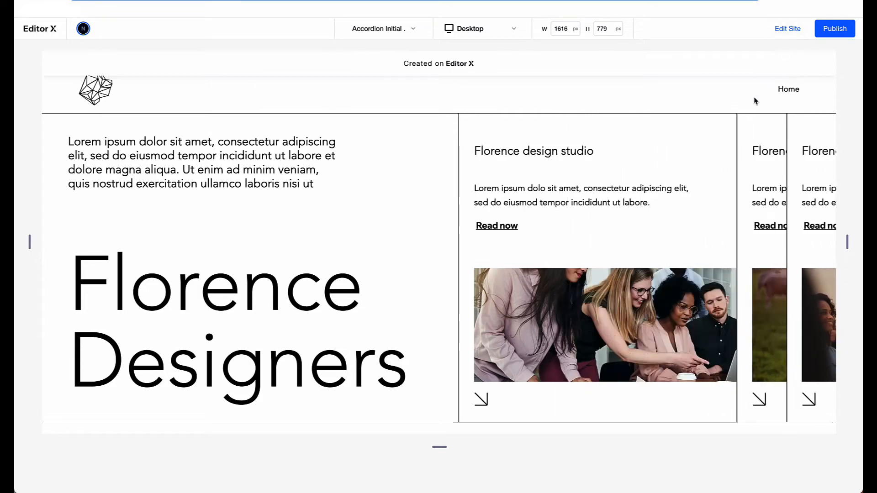
{"action": "left_click", "coordinate": [787, 29]}
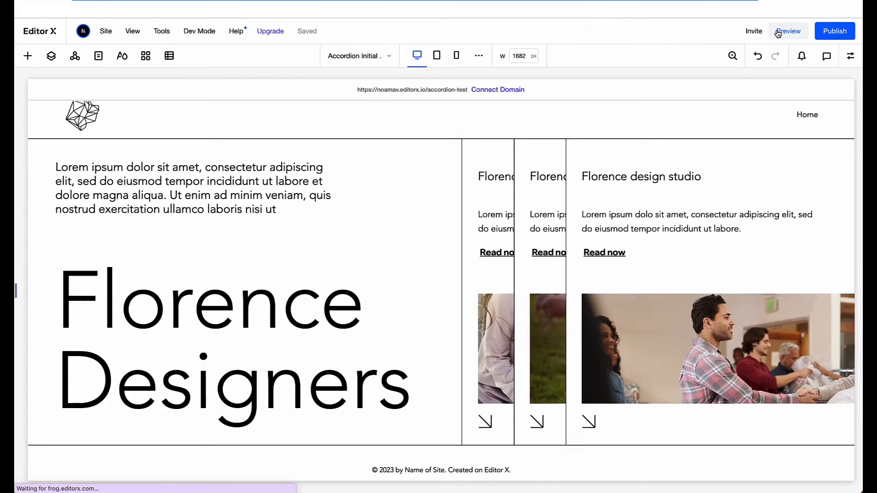
- Add a second hover interaction to Container3 that applies the Container 2 slide effect to Container2
{"action": "left_click", "coordinate": [849, 56]}
{"action": "left_click", "coordinate": [645, 165]}
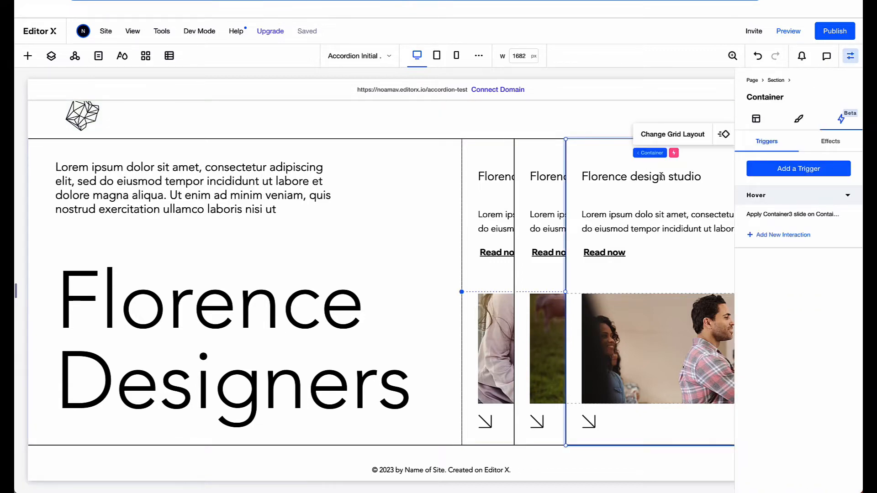
{"action": "left_click", "coordinate": [791, 235]}
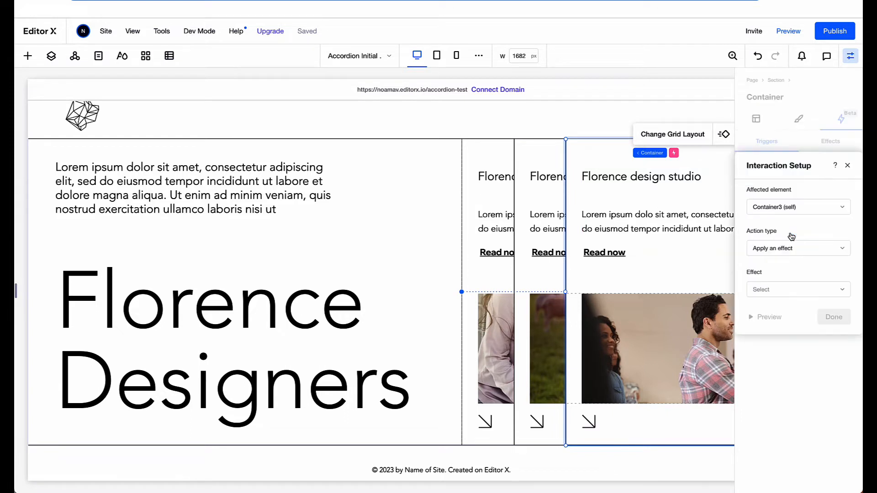
{"action": "left_click", "coordinate": [767, 206]}
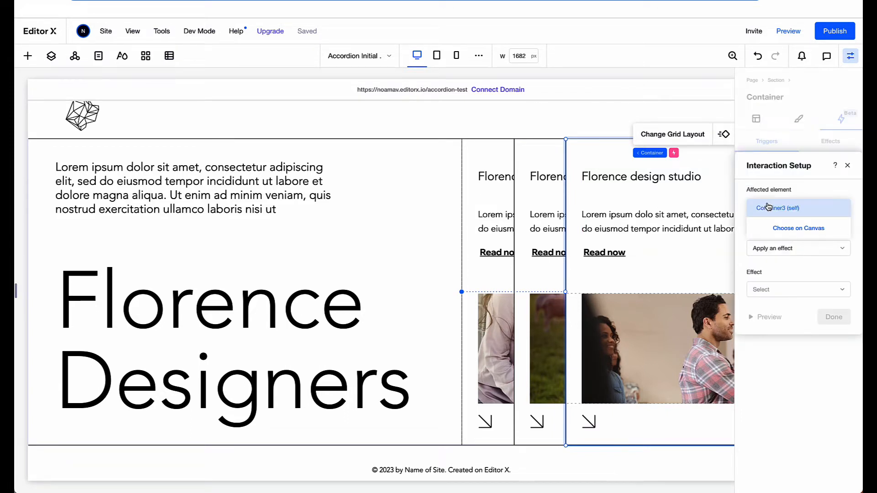
{"action": "left_click", "coordinate": [792, 233]}
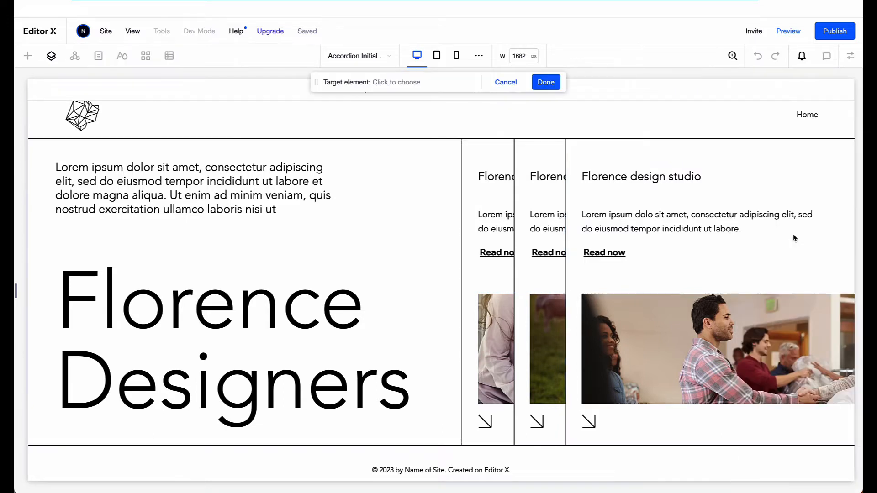
{"action": "left_click", "coordinate": [544, 195]}
{"action": "left_click", "coordinate": [542, 81]}
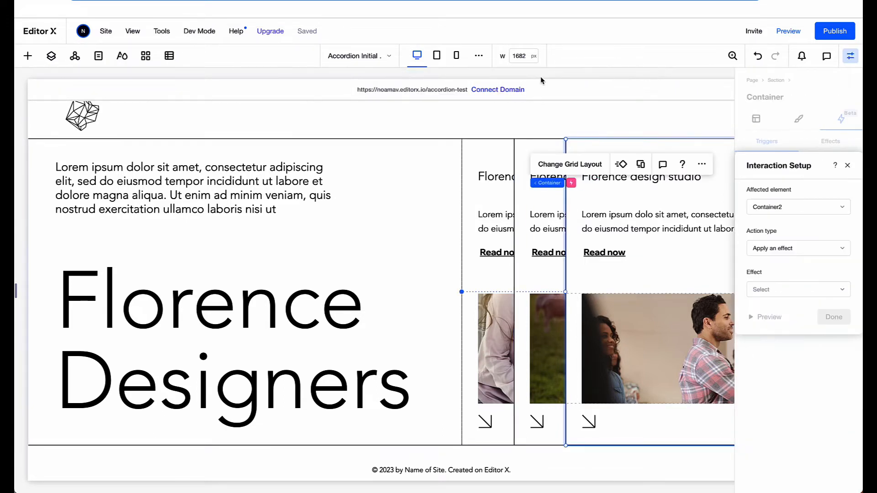
{"action": "left_click", "coordinate": [765, 288]}
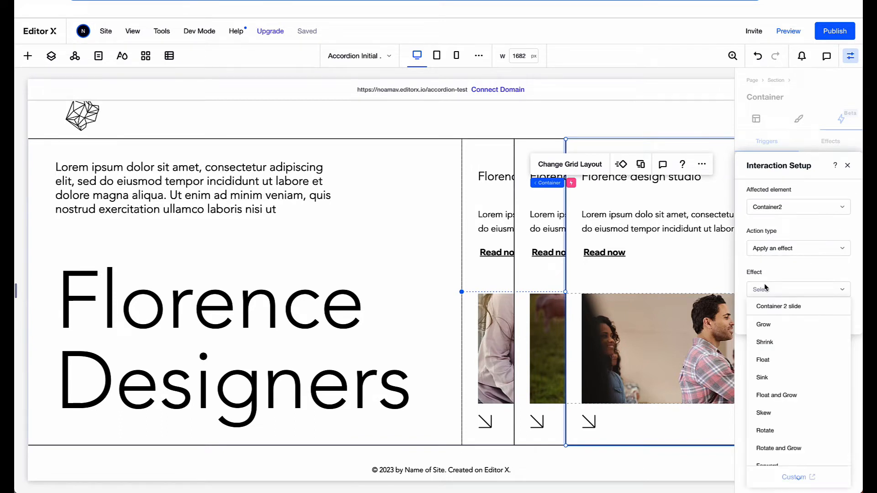
{"action": "left_click", "coordinate": [772, 306]}
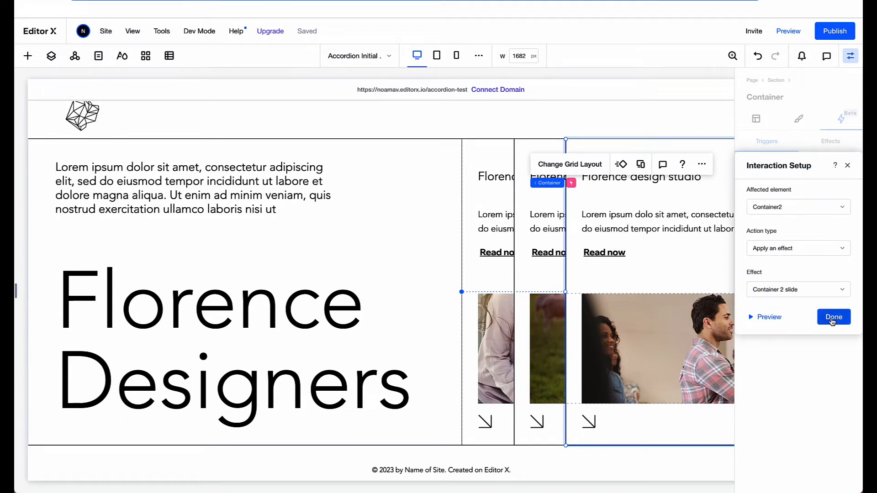
{"action": "left_click", "coordinate": [833, 317]}
- Test the accordion's hover slide in preview, narrow the page to about 1064 px, widen it to 1680 px, and return to editing
{"action": "left_click", "coordinate": [783, 33]}
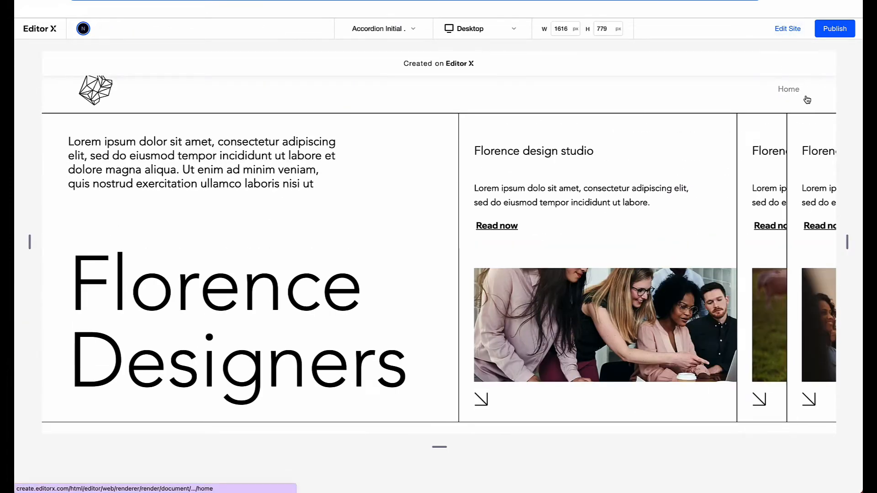
{"action": "mouse_move", "coordinate": [805, 179]}
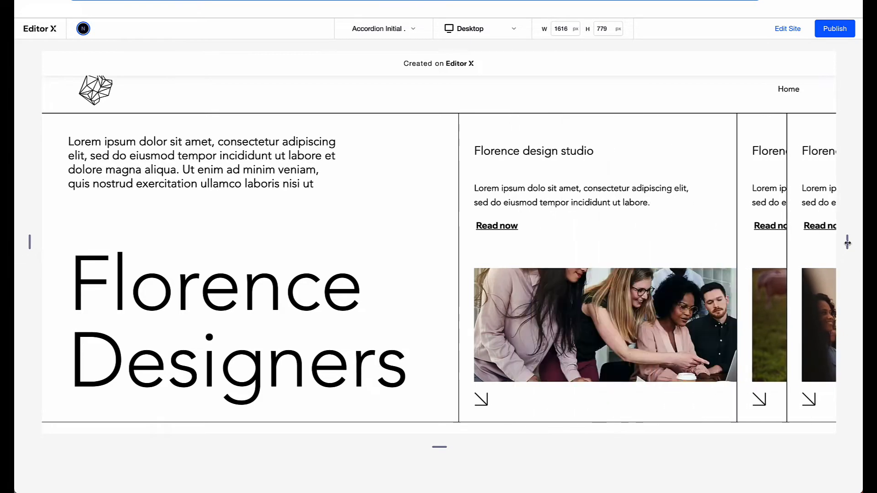
{"action": "left_click_drag", "start_coordinate": [847, 242], "coordinate": [712, 252]}
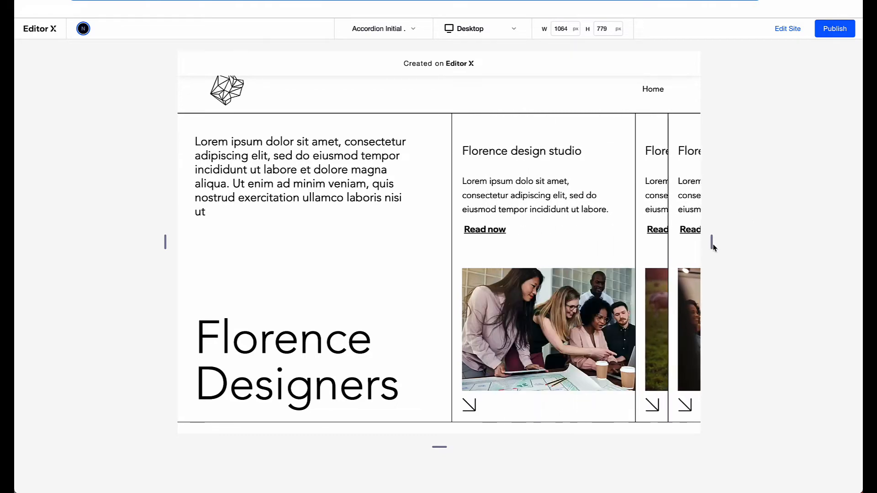
{"action": "left_click_drag", "start_coordinate": [711, 242], "coordinate": [860, 242]}
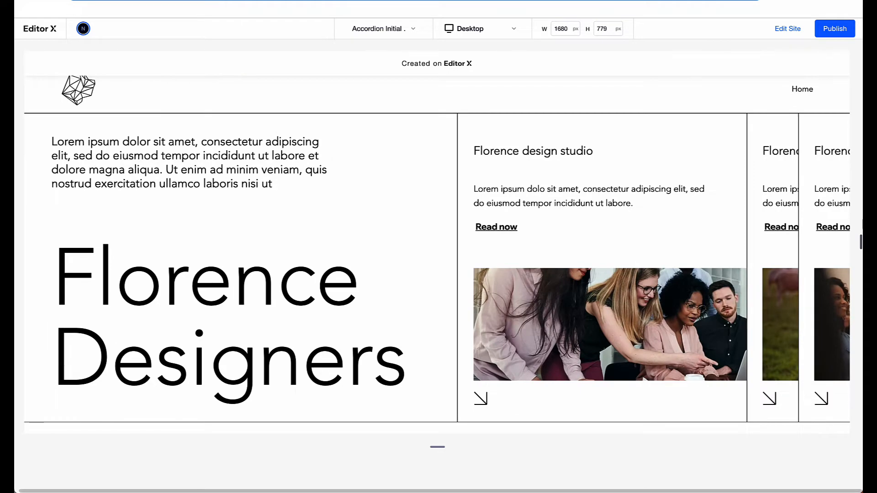
{"action": "left_click", "coordinate": [796, 31]}
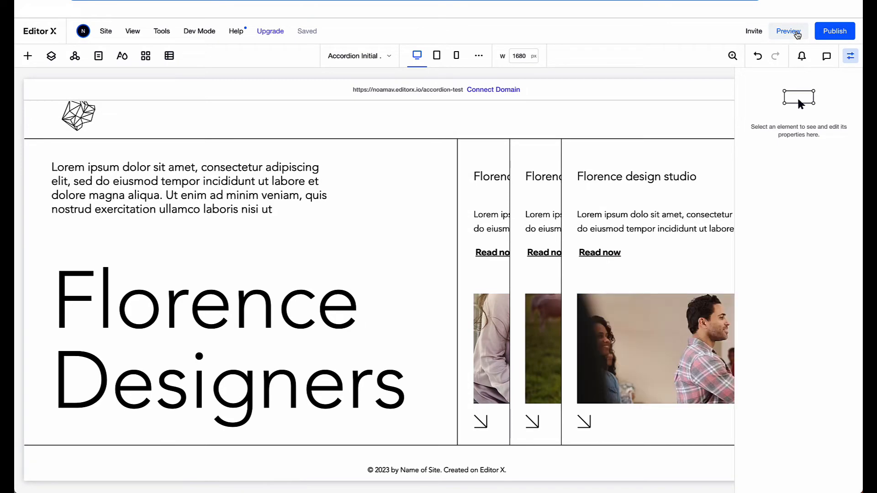
- Create a custom effect named "Stack 3 appear" for the text stack inside Container3
{"action": "left_click", "coordinate": [654, 179]}
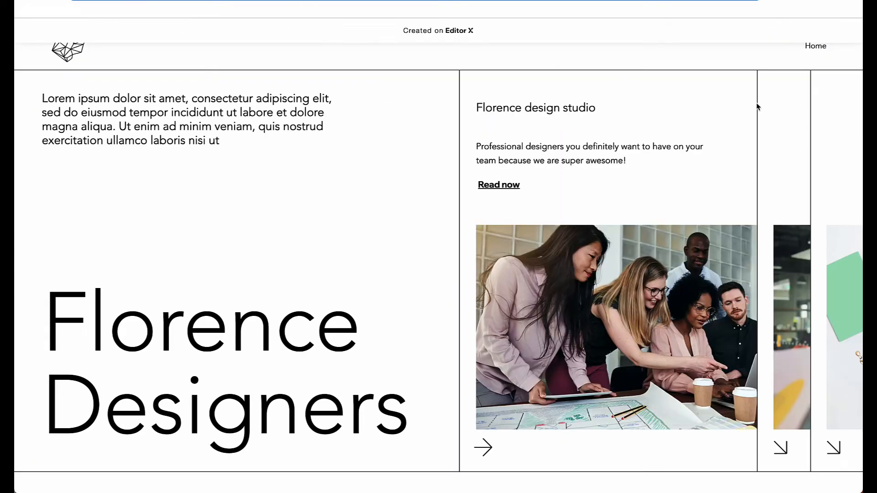
{"action": "mouse_move", "coordinate": [805, 113]}
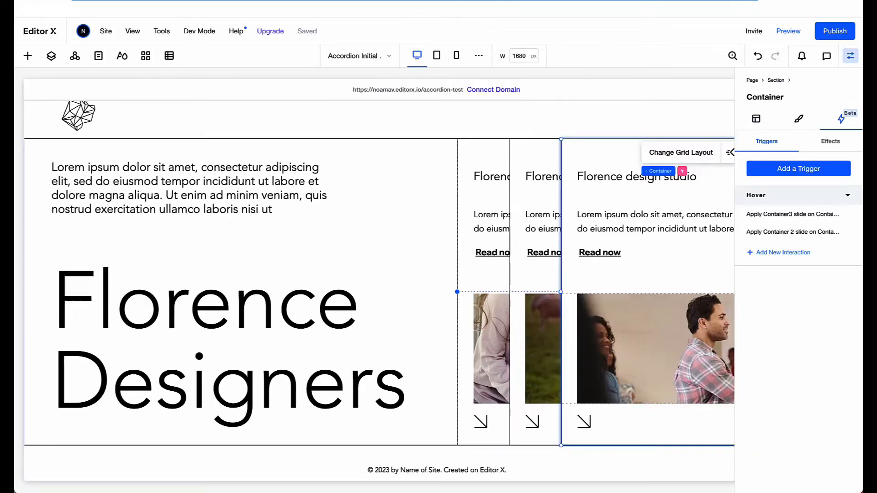
{"action": "left_click", "coordinate": [629, 211]}
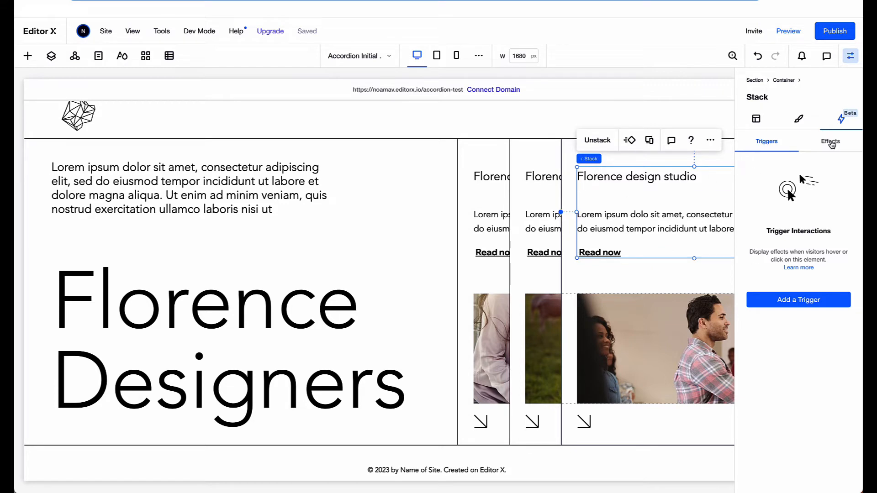
{"action": "left_click", "coordinate": [830, 141]}
{"action": "left_click", "coordinate": [799, 297]}
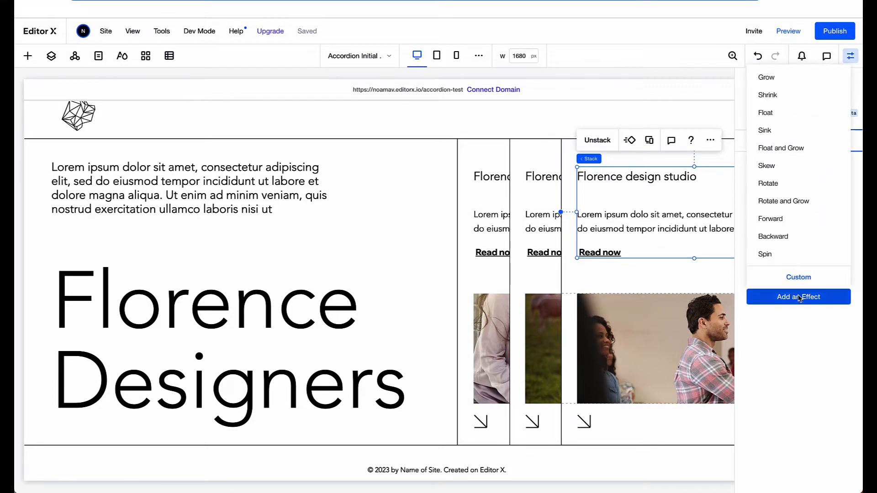
{"action": "left_click", "coordinate": [799, 285]}
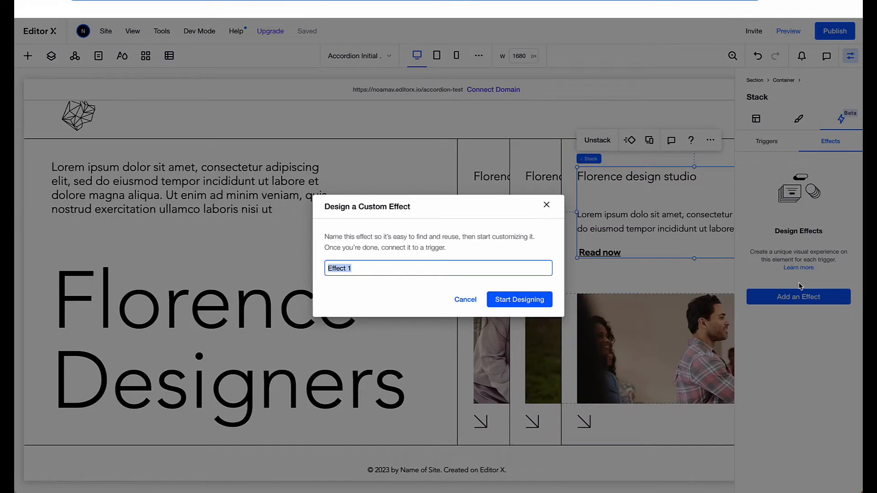
{"action": "type", "text": "Stack 3 appear"}
{"action": "left_click", "coordinate": [503, 298]}
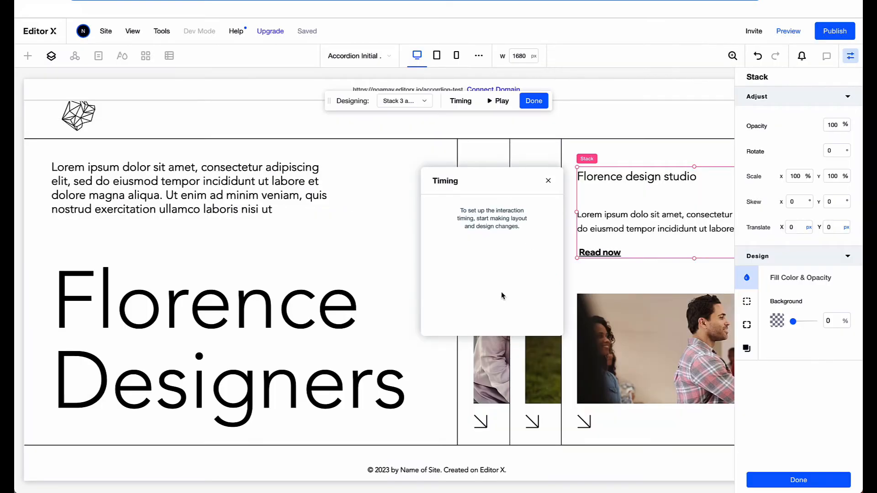
{"action": "left_click_drag", "start_coordinate": [507, 186], "coordinate": [233, 189]}
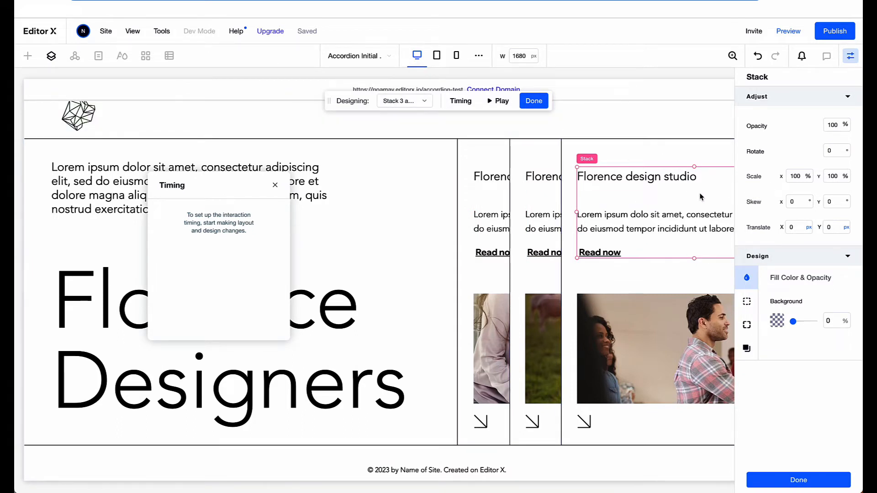
- In the stack's initial state, set the X translation to 100% and the opacity to 0%
{"action": "left_click", "coordinate": [399, 105]}
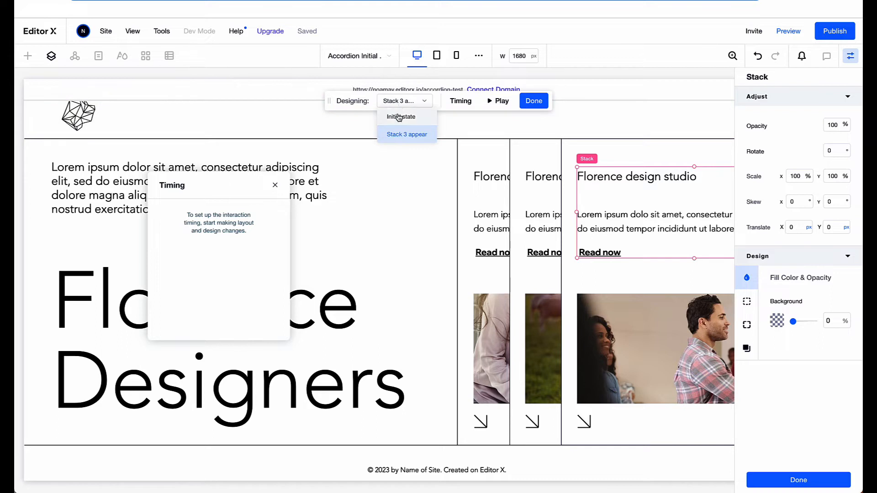
{"action": "left_click", "coordinate": [398, 117]}
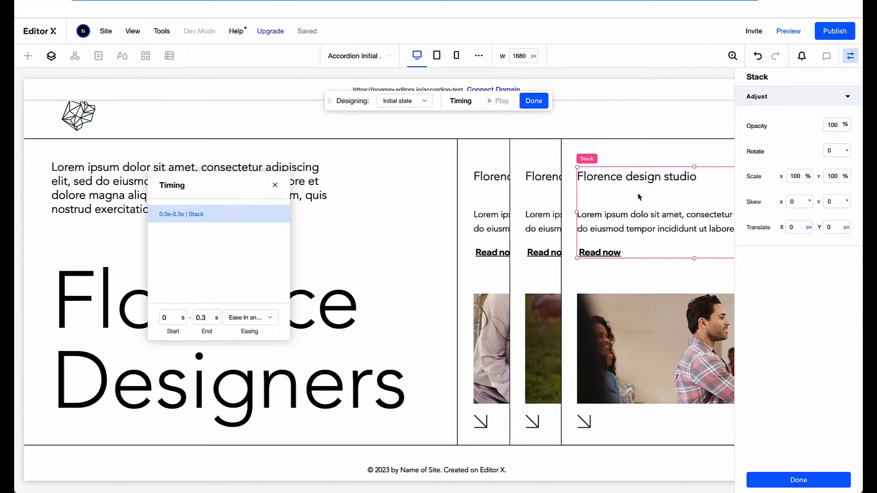
{"action": "left_click", "coordinate": [796, 229]}
{"action": "key", "text": "Return"}
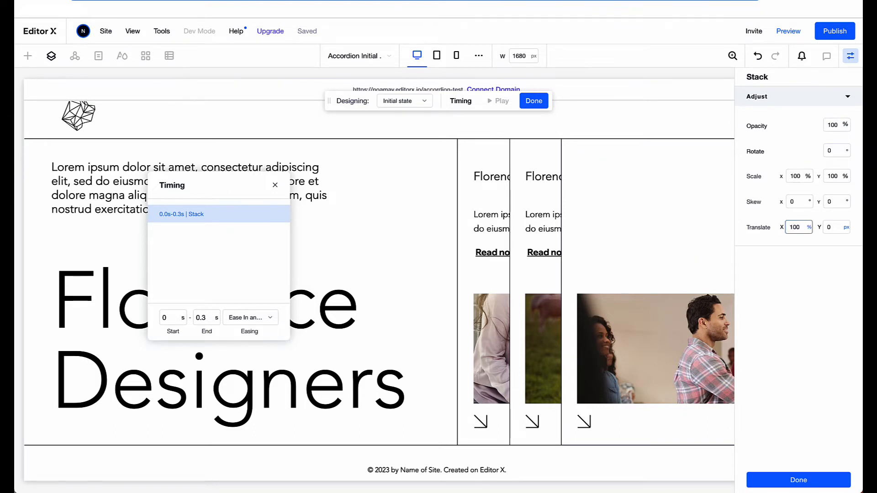
{"action": "left_click", "coordinate": [829, 124]}
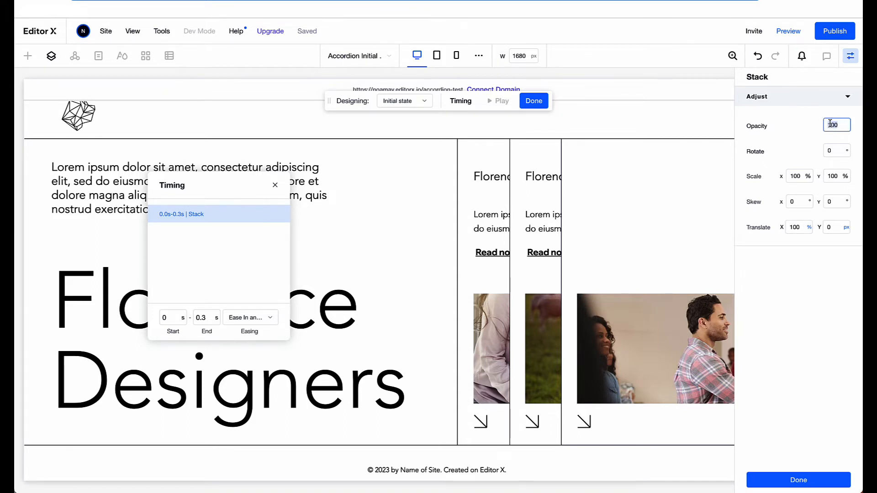
{"action": "type", "text": "0"}
{"action": "key", "text": "Return"}
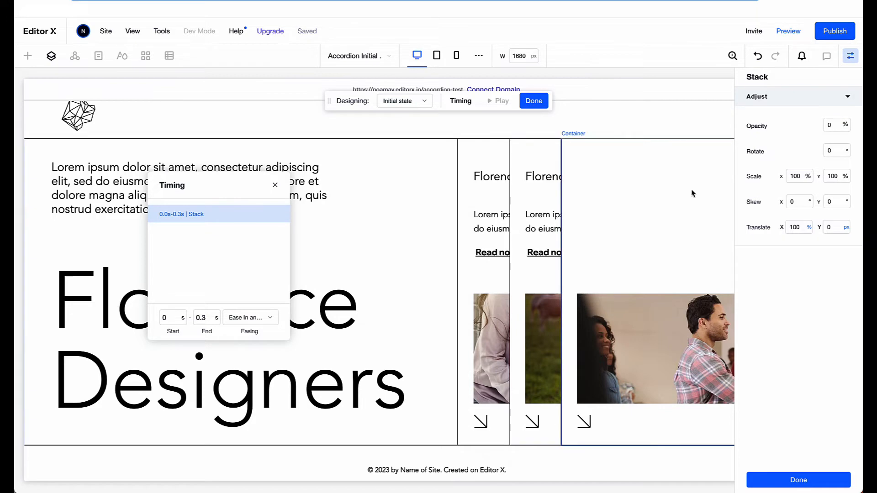
{"action": "scroll", "coordinate": [692, 193], "scroll_direction": "right", "scroll_amount": 5}
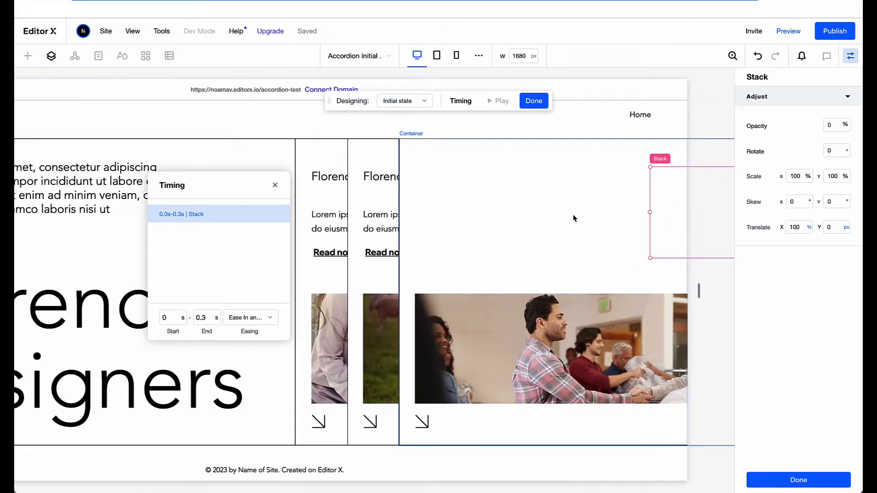
- Switch to the Stack 3 appear state, play the effect, and finish designing it
{"action": "left_click", "coordinate": [421, 103]}
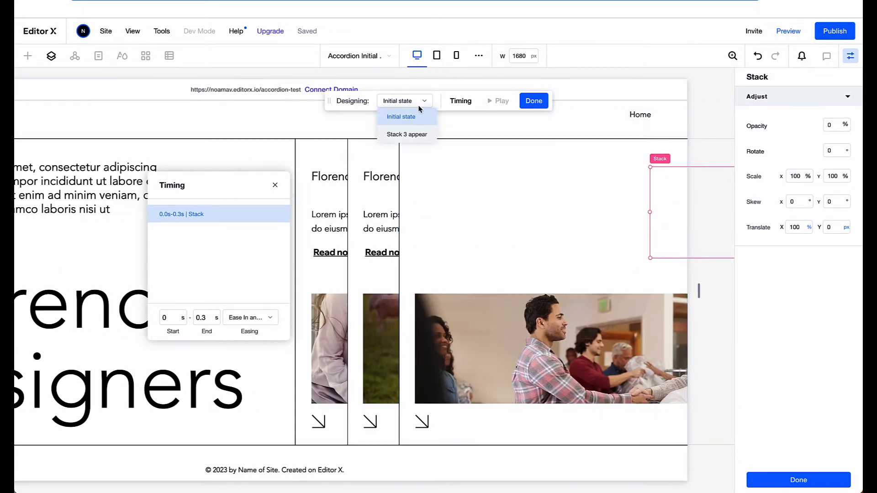
{"action": "left_click", "coordinate": [419, 133]}
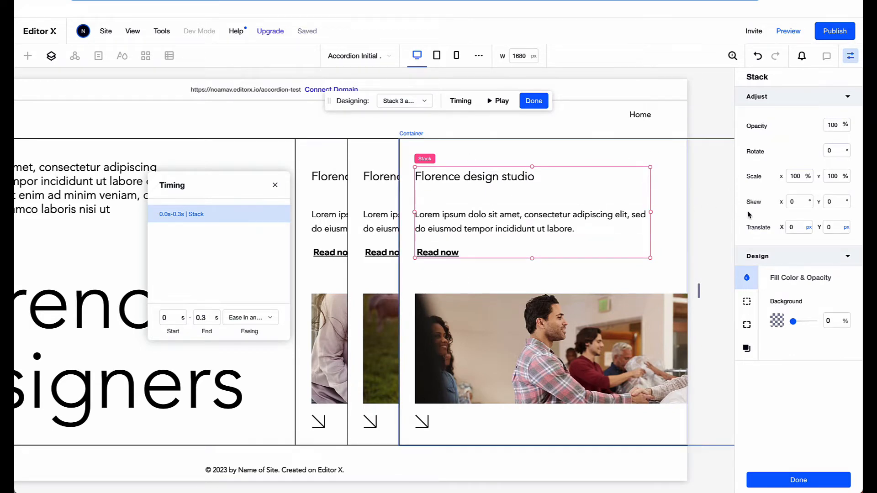
{"action": "left_click", "coordinate": [495, 102]}
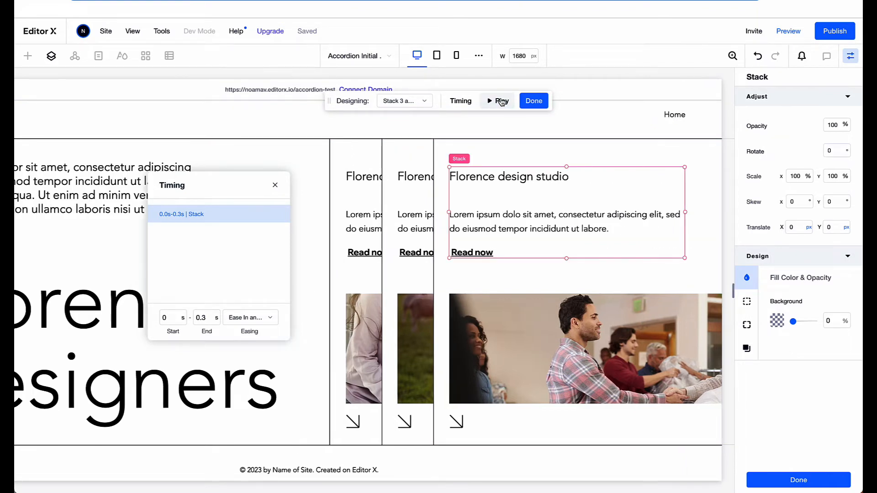
{"action": "left_click", "coordinate": [540, 105]}
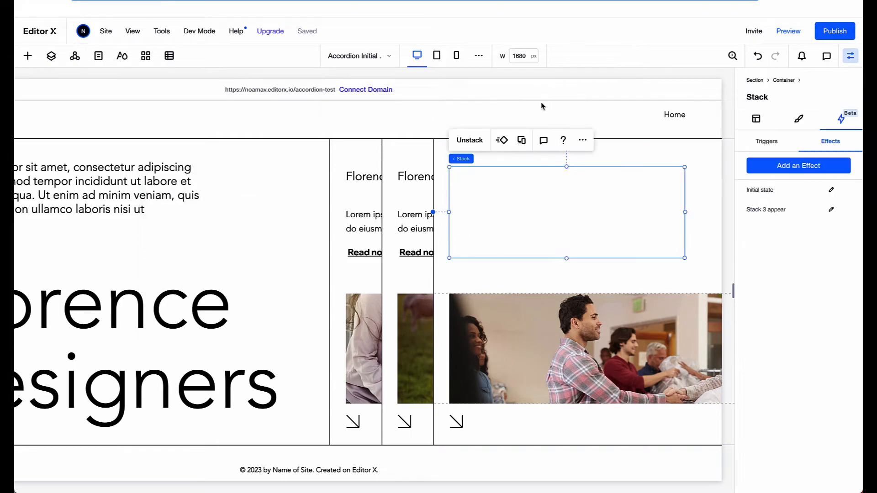
- Add an interaction to Container3's hover trigger and make the text stack inside Container3 its affected element
{"action": "left_click", "coordinate": [704, 205]}
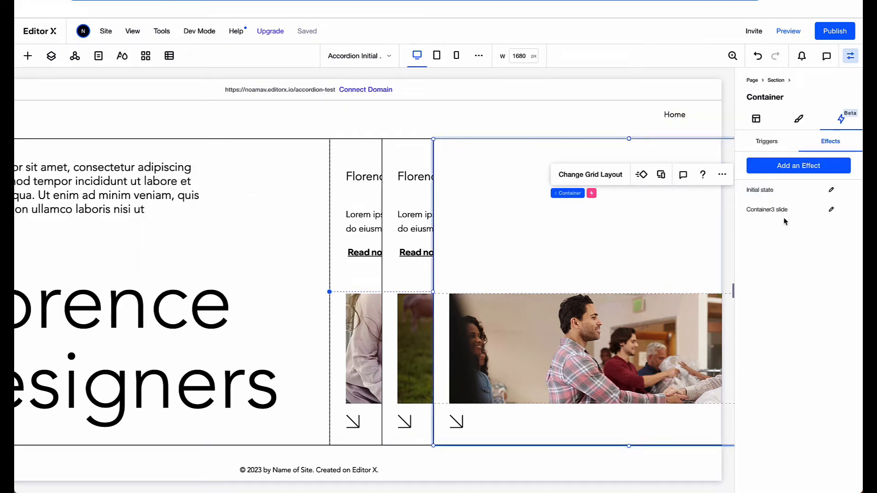
{"action": "left_click", "coordinate": [763, 139]}
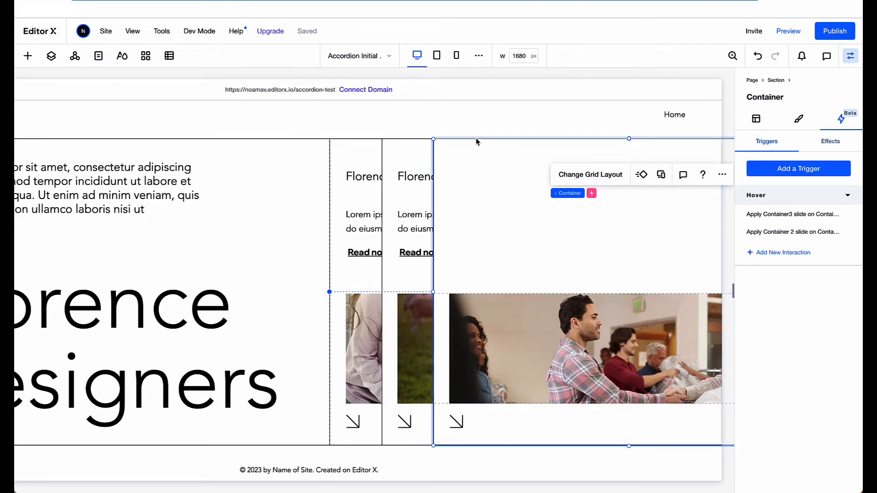
{"action": "left_click", "coordinate": [771, 254]}
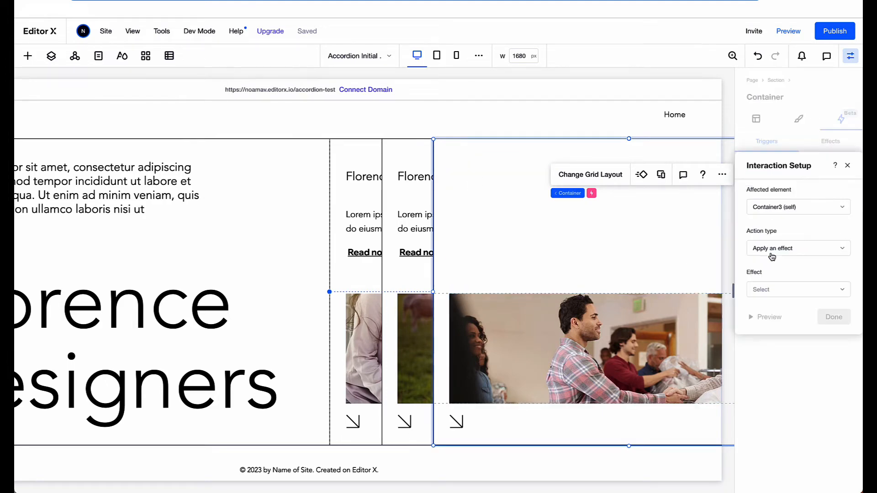
{"action": "left_click", "coordinate": [773, 209]}
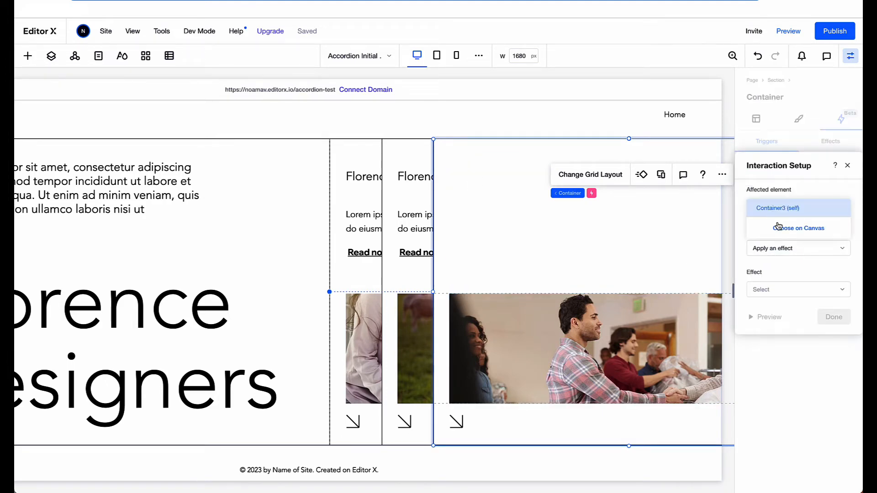
{"action": "left_click", "coordinate": [778, 228]}
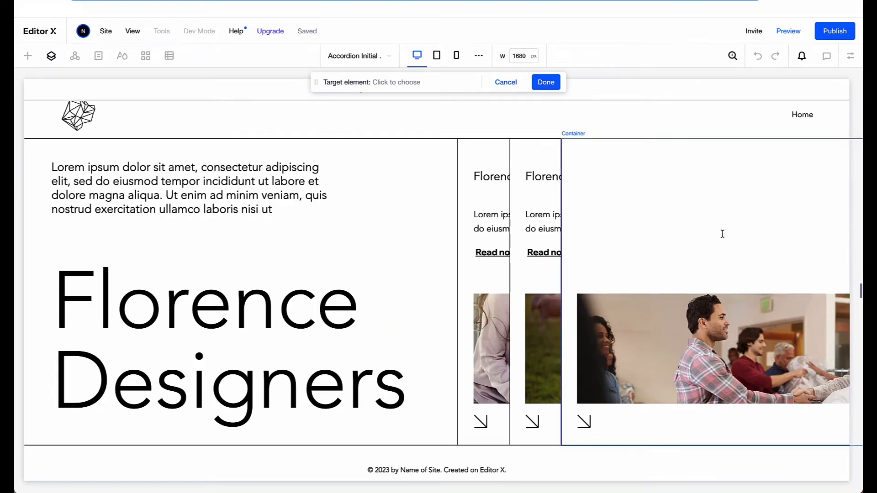
{"action": "left_click", "coordinate": [47, 56]}
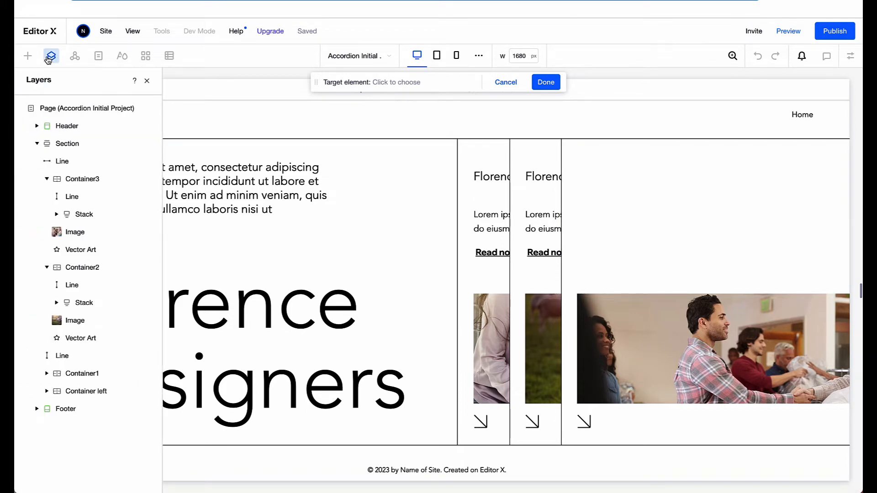
{"action": "left_click", "coordinate": [69, 213]}
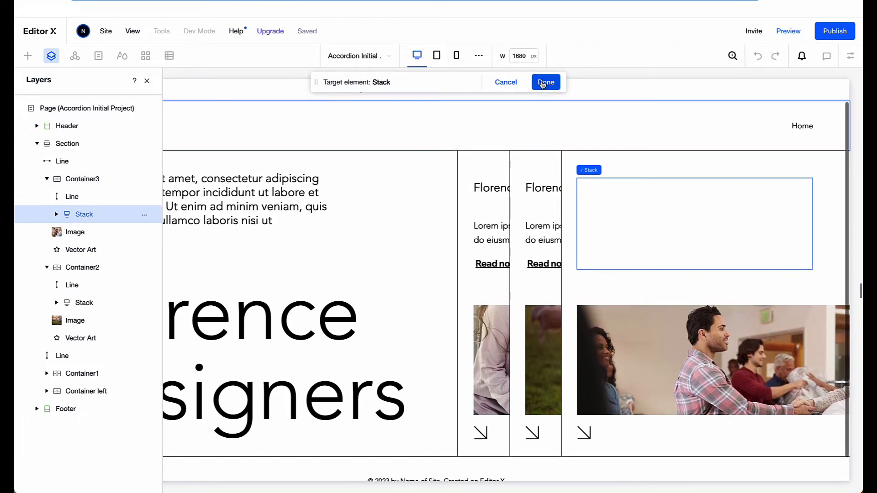
{"action": "left_click", "coordinate": [545, 82]}
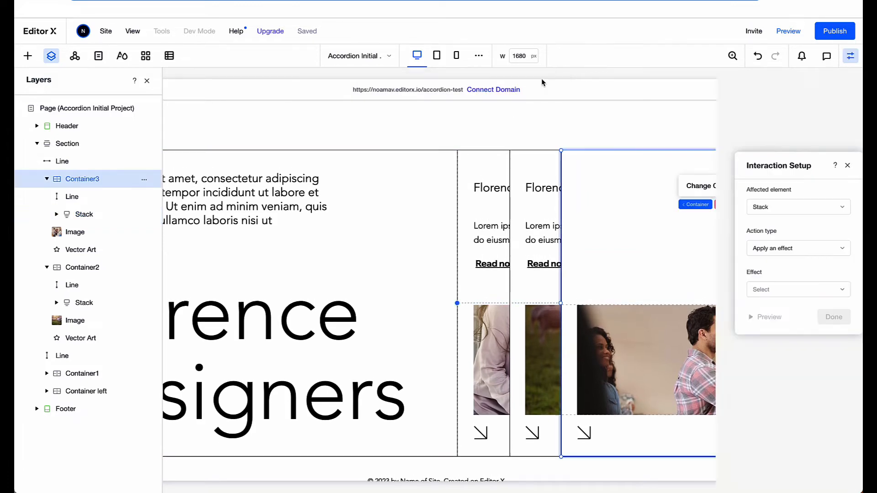
- Assign the Stack 3 appear effect to Container3's new hover interaction, test it in preview, and return to editing
{"action": "left_click", "coordinate": [787, 289]}
{"action": "left_click", "coordinate": [789, 306]}
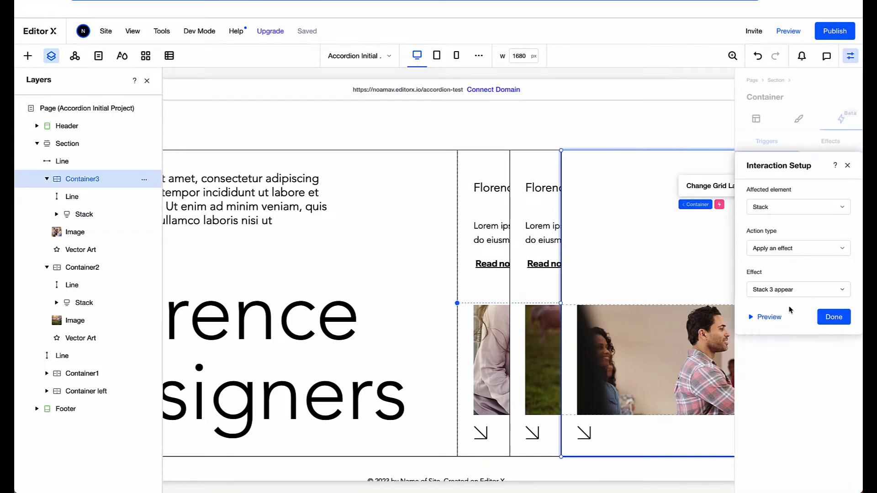
{"action": "left_click", "coordinate": [839, 318]}
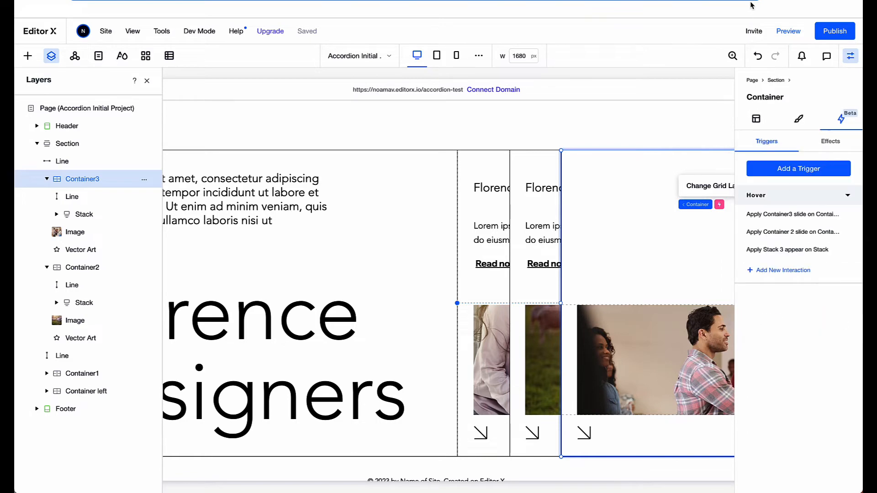
{"action": "left_click", "coordinate": [788, 30]}
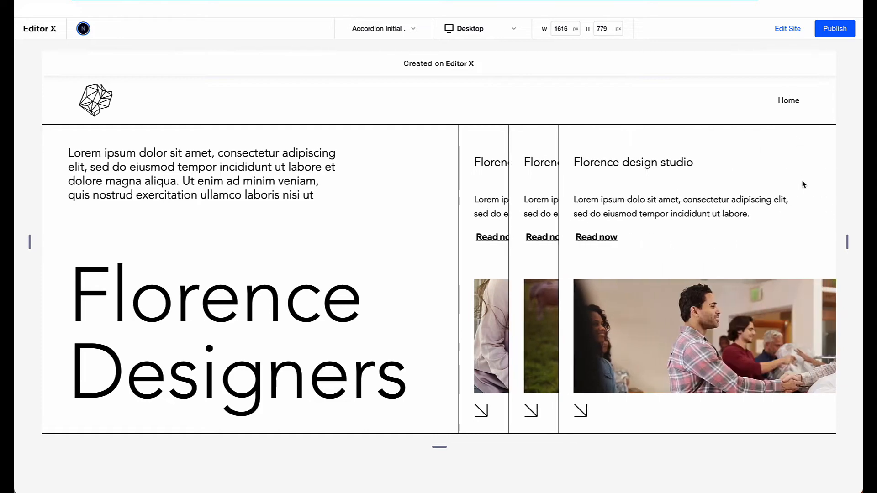
{"action": "left_click", "coordinate": [795, 30]}
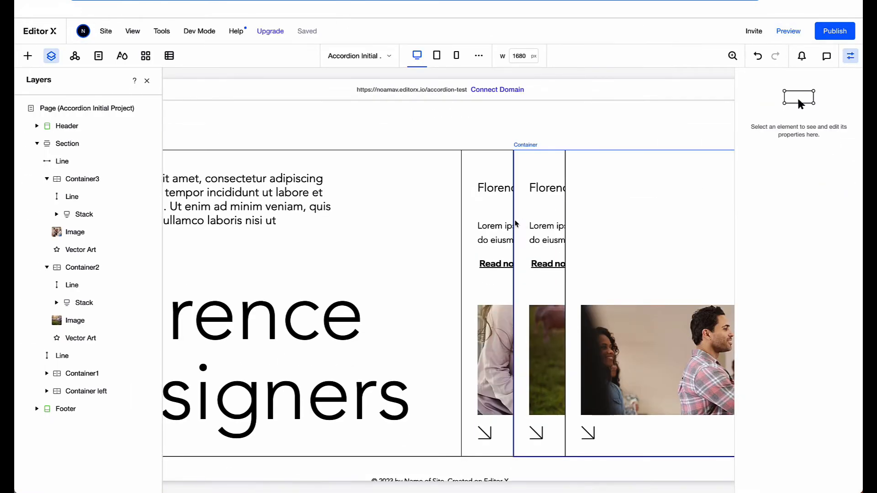
- Create a custom effect named "Stack 2 appear" for the text stack inside Container2
{"action": "left_click", "coordinate": [543, 228]}
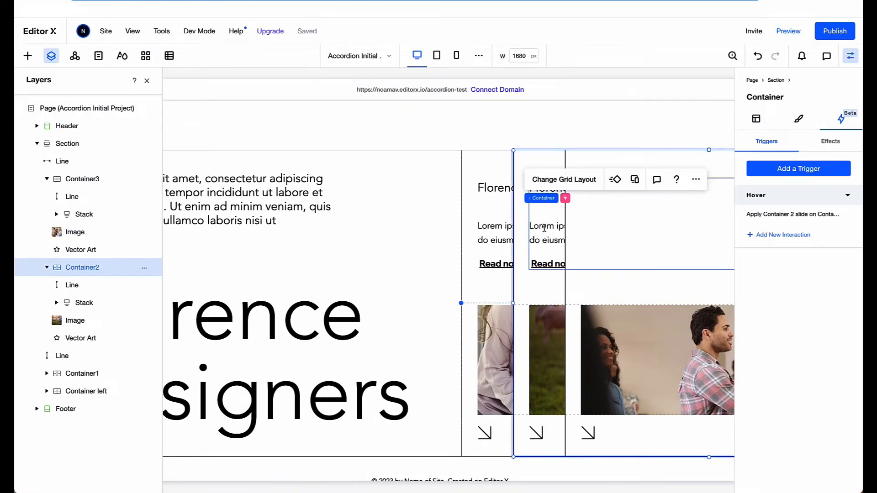
{"action": "left_click", "coordinate": [544, 227]}
{"action": "left_click", "coordinate": [840, 151]}
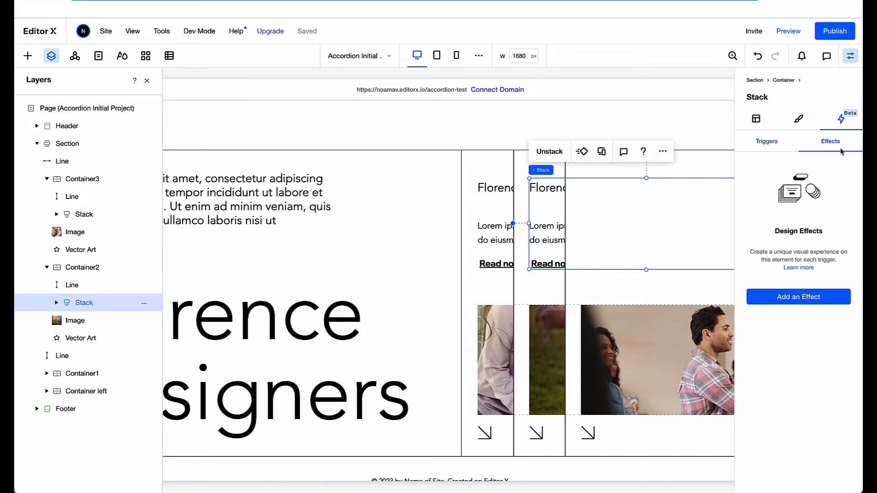
{"action": "left_click", "coordinate": [809, 302]}
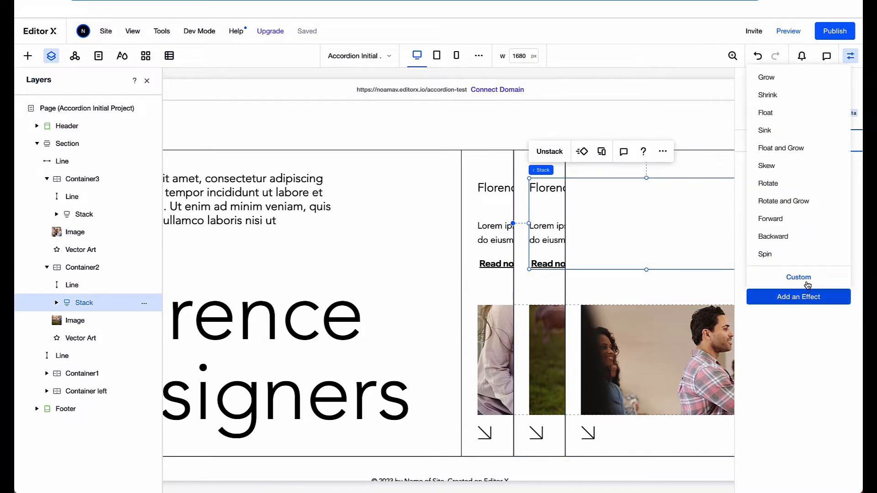
{"action": "left_click", "coordinate": [807, 280]}
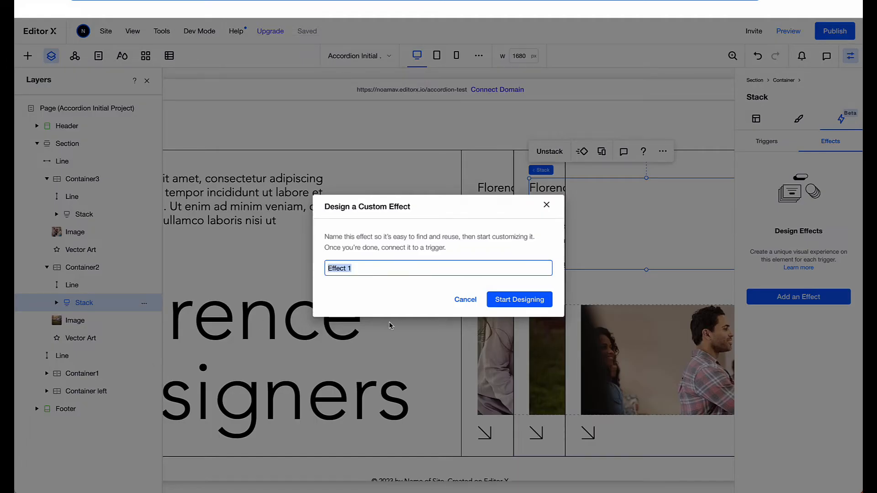
{"action": "type", "text": "Stack 2 appear"}
{"action": "left_click", "coordinate": [500, 295]}
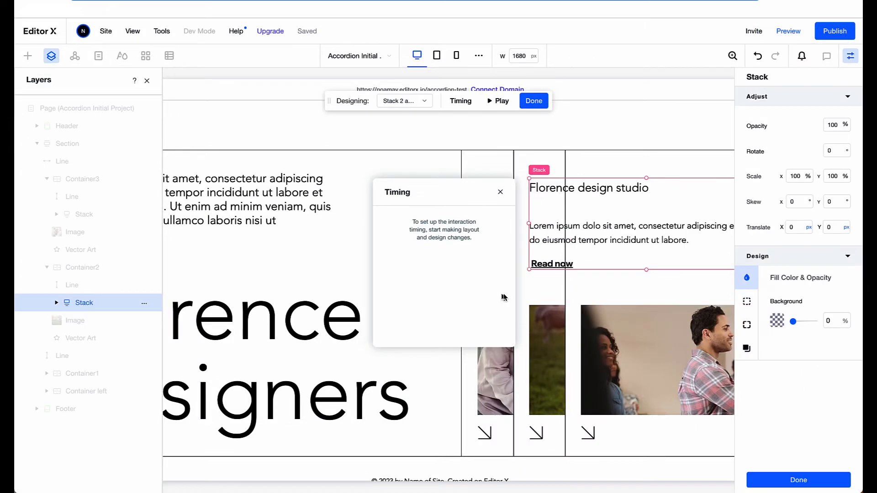
- In the Container2 stack's initial state, set the X translation to 100% and lower the opacity
{"action": "left_click", "coordinate": [418, 104]}
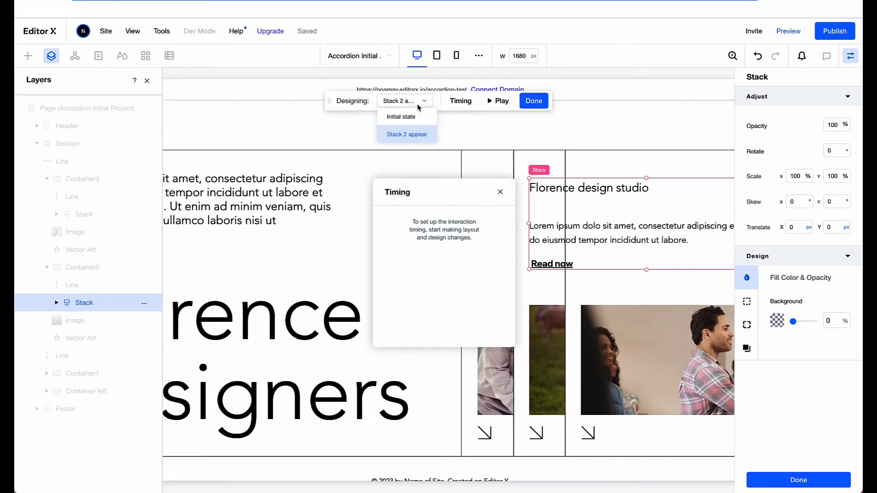
{"action": "left_click", "coordinate": [402, 117]}
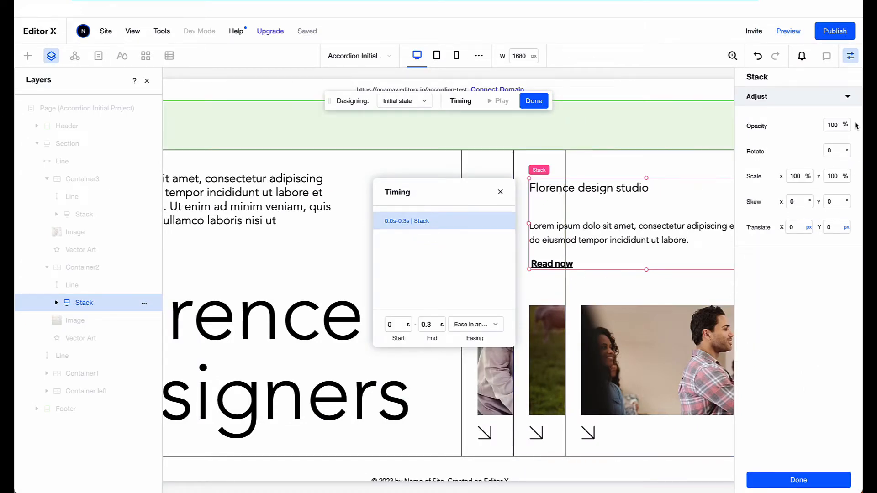
{"action": "left_click", "coordinate": [800, 227]}
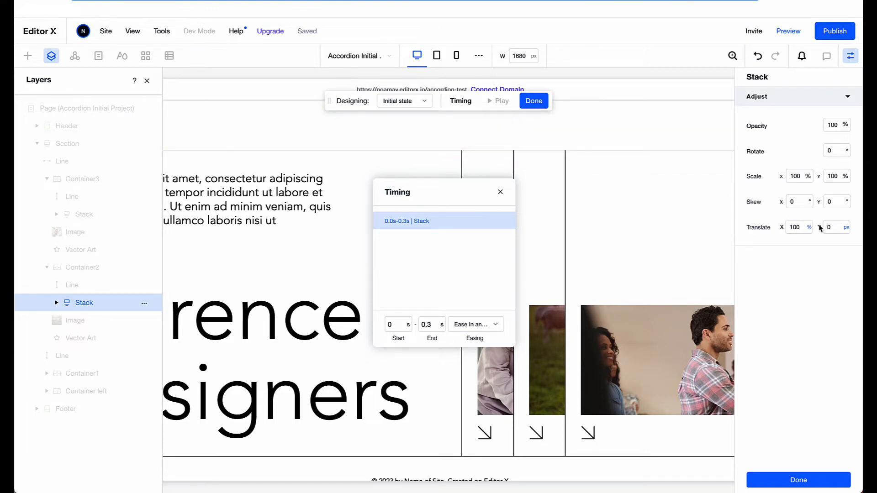
{"action": "double_click", "coordinate": [834, 127]}
{"action": "key", "text": "Return"}
- Switch to the Stack 2 appear state and finish designing the effect
{"action": "left_click", "coordinate": [408, 102]}
{"action": "left_click", "coordinate": [406, 135]}
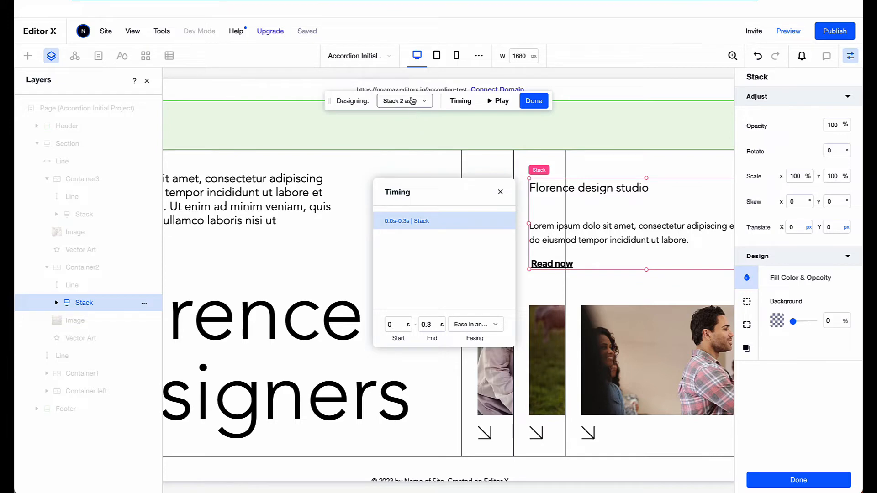
{"action": "left_click", "coordinate": [534, 102]}
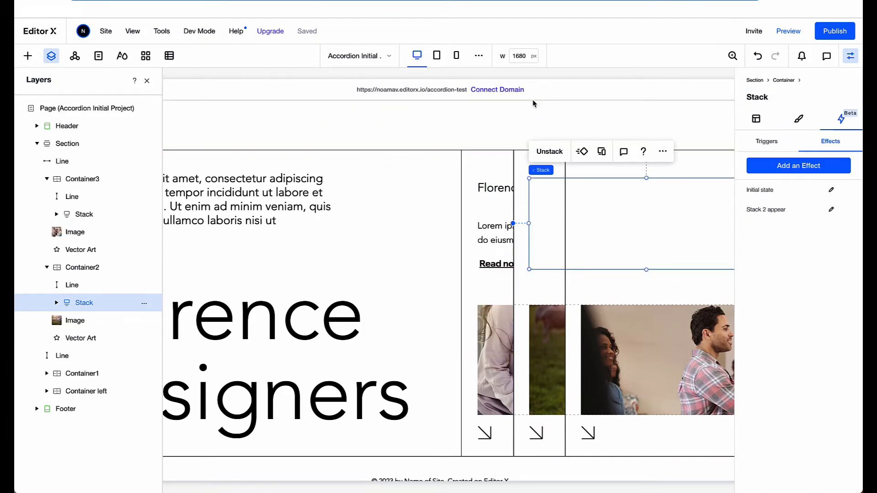
- Add an interaction to Container2's hover trigger and make the text stack inside Container2 its affected element
{"action": "left_click", "coordinate": [521, 177]}
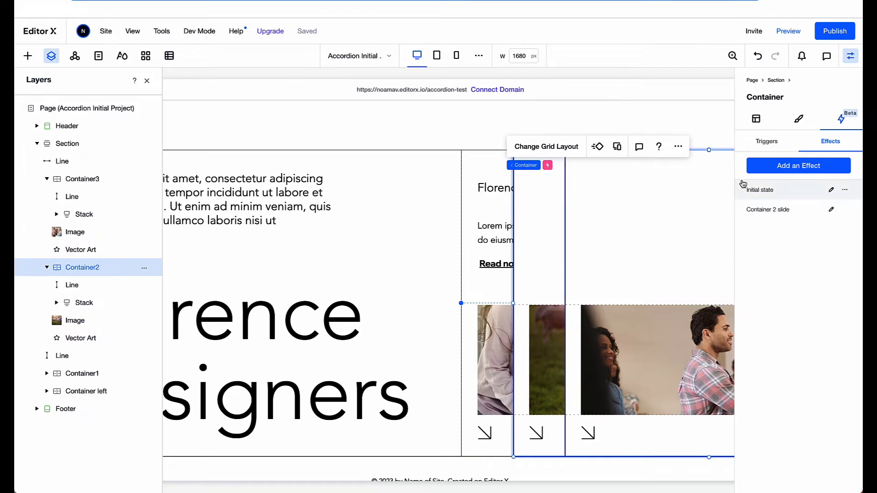
{"action": "left_click", "coordinate": [758, 142]}
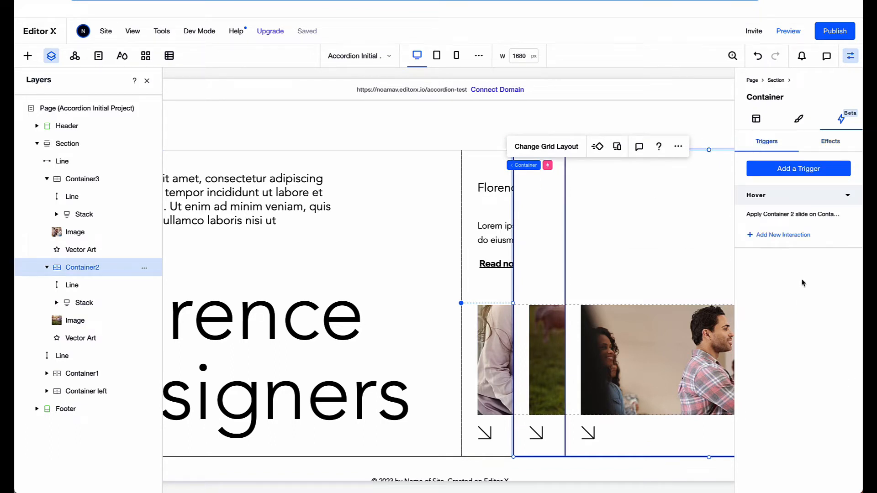
{"action": "left_click", "coordinate": [795, 236]}
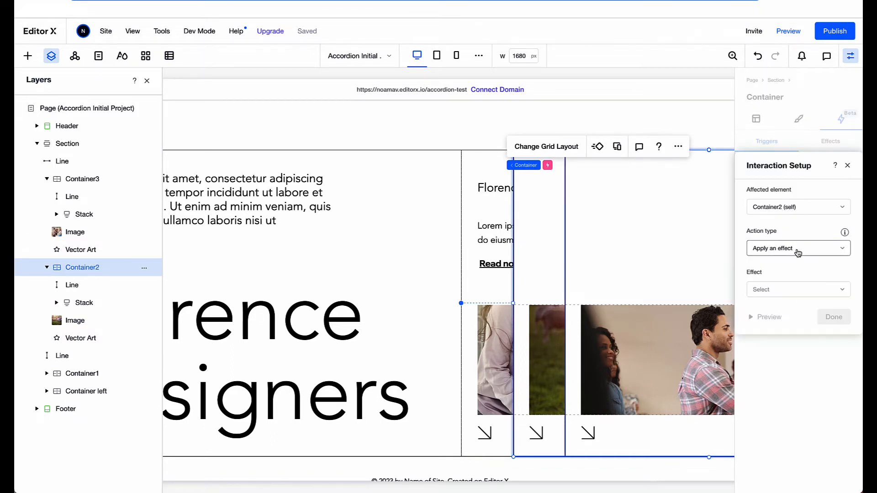
{"action": "left_click", "coordinate": [796, 207]}
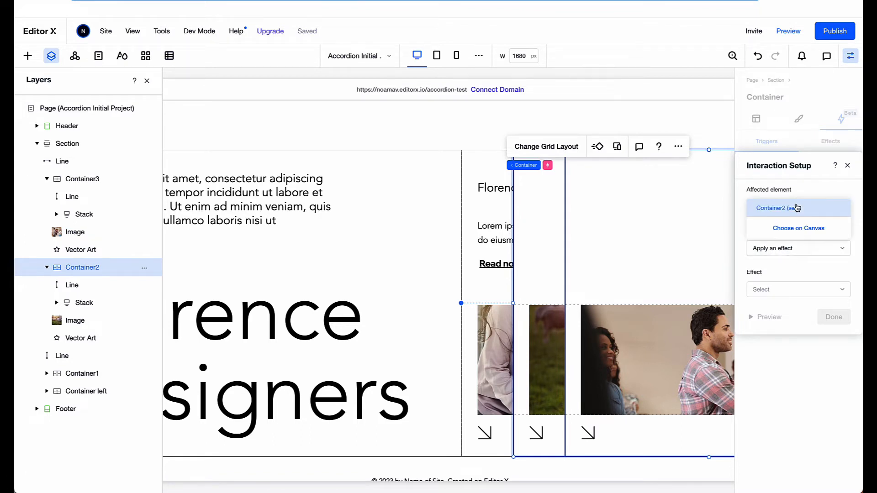
{"action": "left_click", "coordinate": [796, 233]}
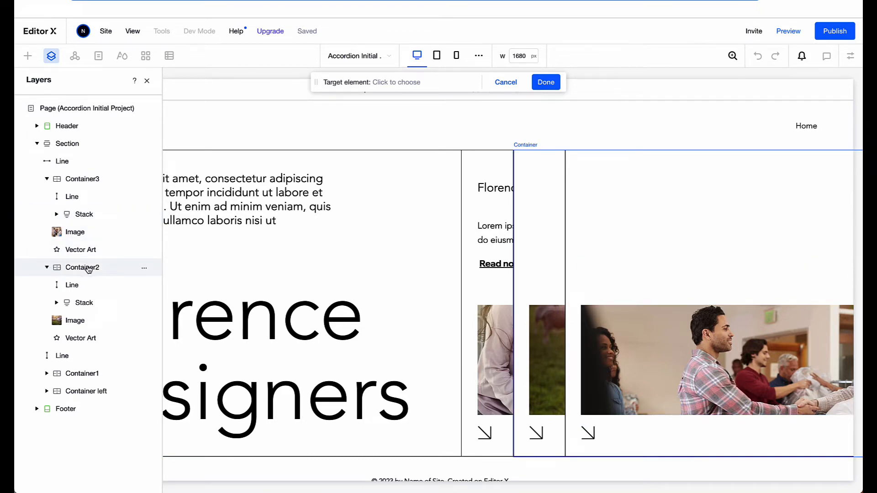
{"action": "left_click", "coordinate": [85, 304]}
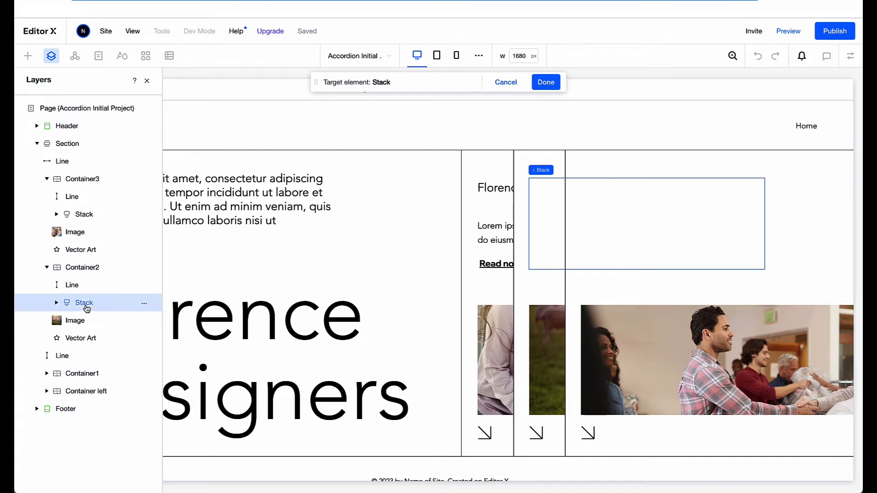
{"action": "left_click", "coordinate": [555, 85]}
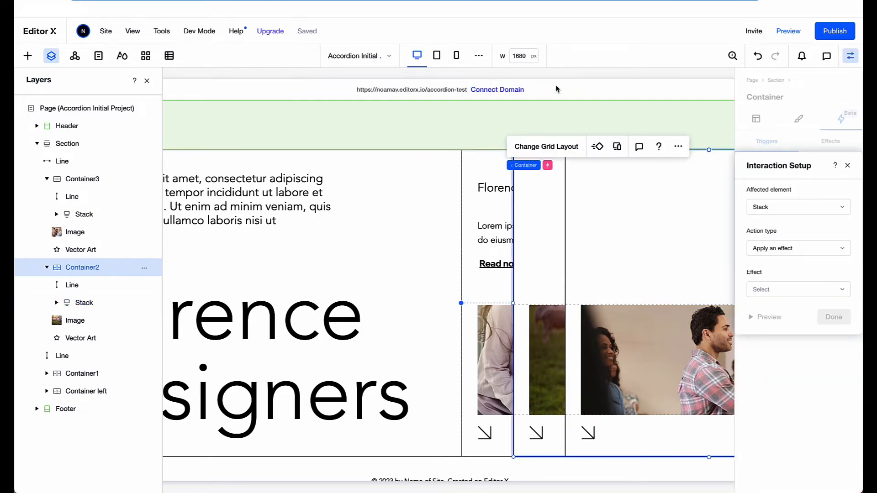
- Assign the Stack 2 appear effect to Container2's new hover interaction, test the accordion in preview, and return to editing
{"action": "left_click", "coordinate": [785, 290]}
{"action": "left_click", "coordinate": [785, 306]}
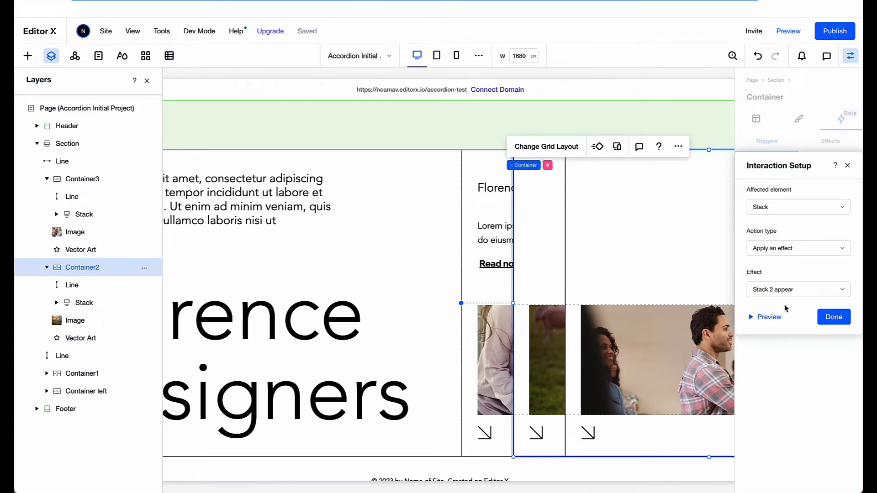
{"action": "left_click", "coordinate": [833, 317]}
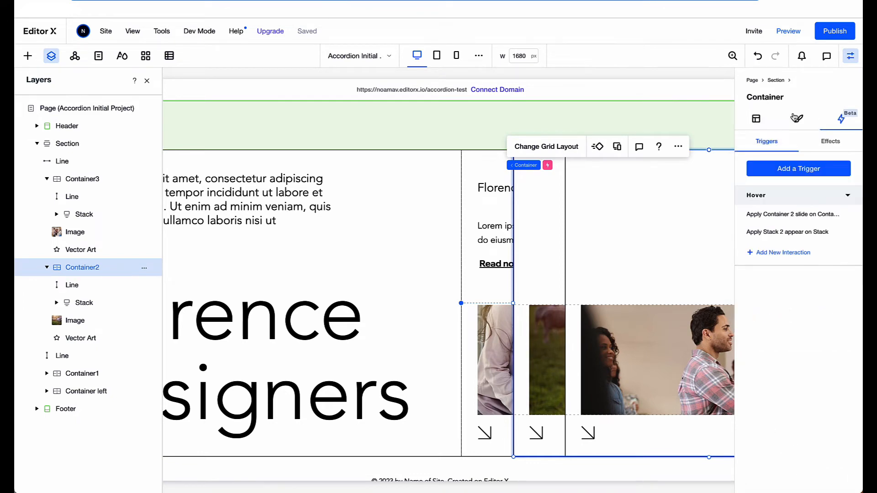
{"action": "left_click", "coordinate": [788, 31]}
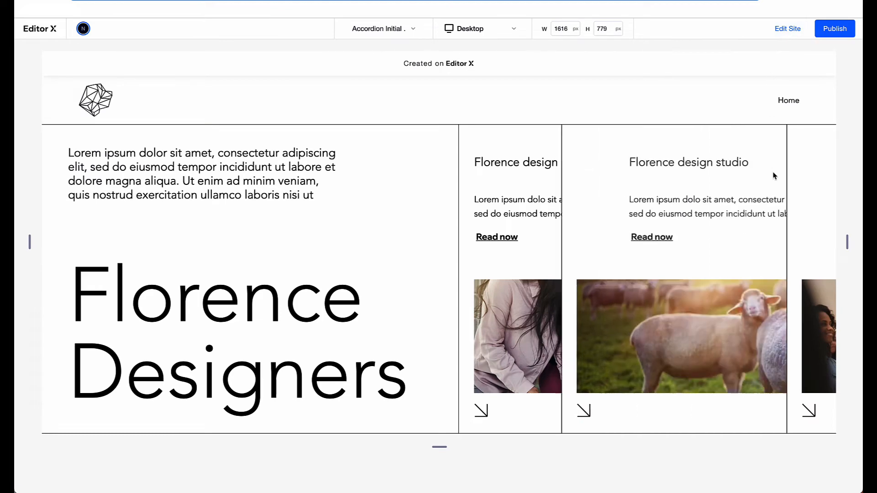
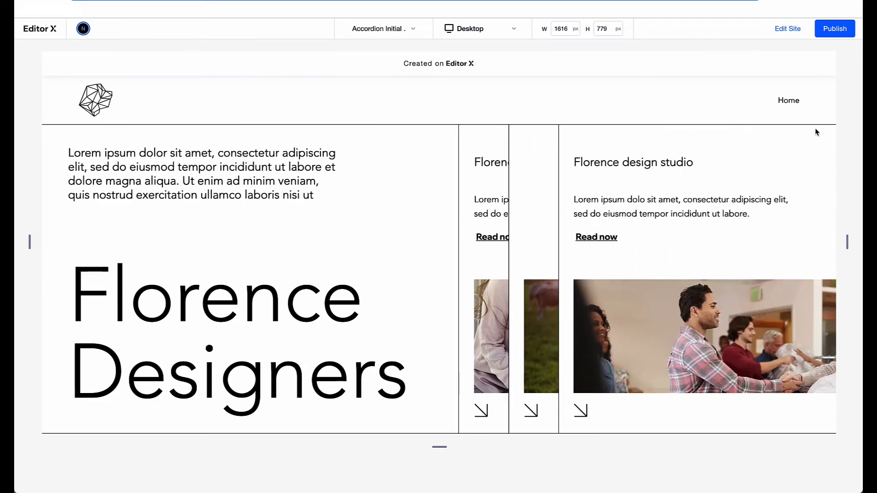
{"action": "left_click", "coordinate": [787, 29]}
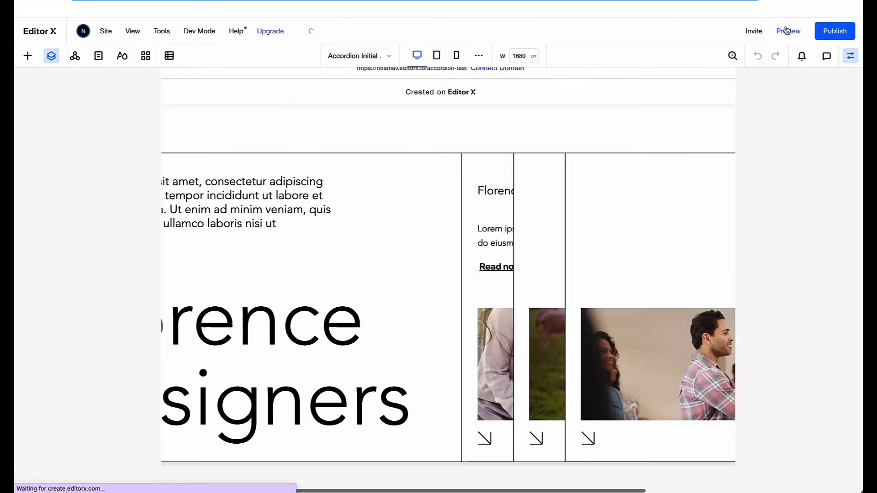
- Create a custom effect named "Stack 1 disapear" for the text stack inside Container1 and start designing it
{"action": "left_click", "coordinate": [480, 219]}
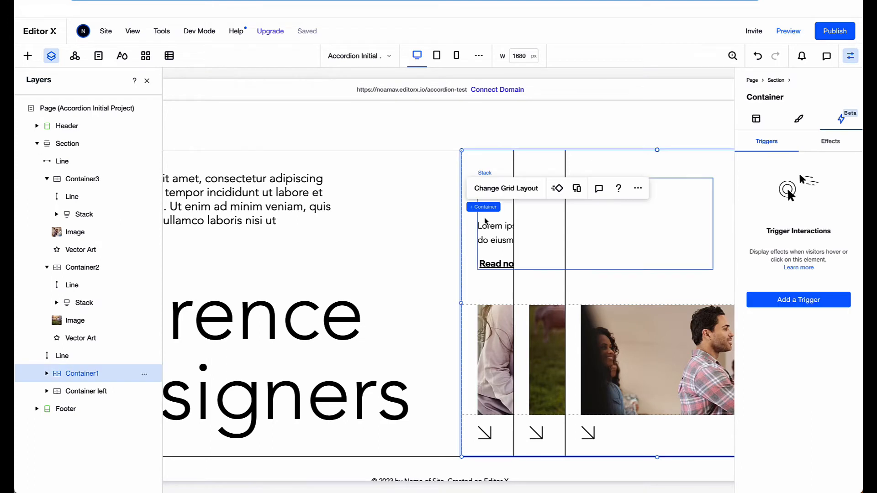
{"action": "left_click", "coordinate": [480, 219]}
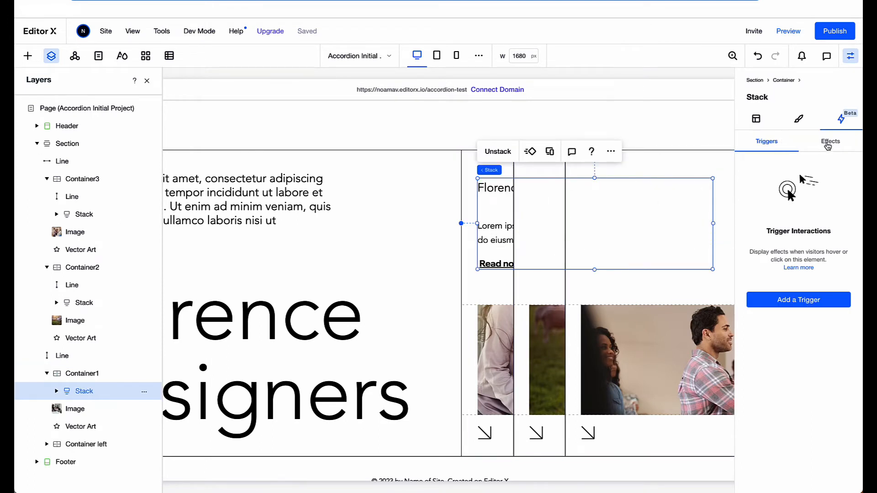
{"action": "left_click", "coordinate": [829, 142]}
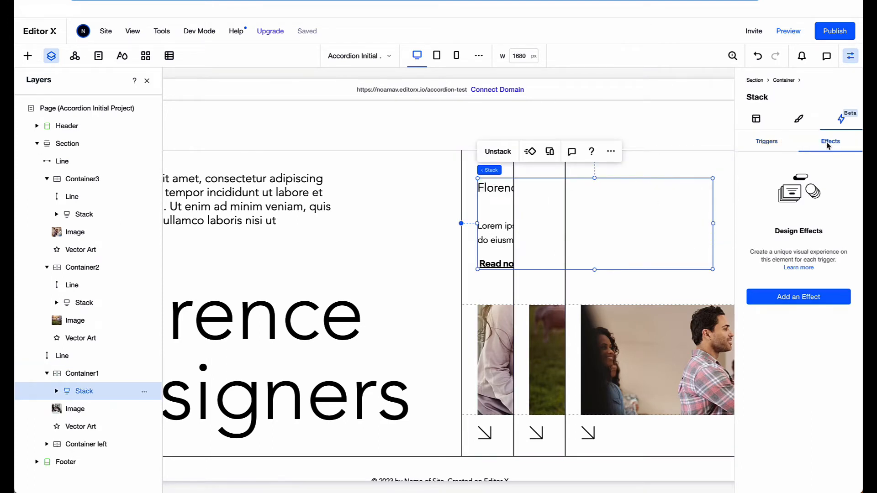
{"action": "left_click", "coordinate": [807, 297]}
{"action": "left_click", "coordinate": [798, 278]}
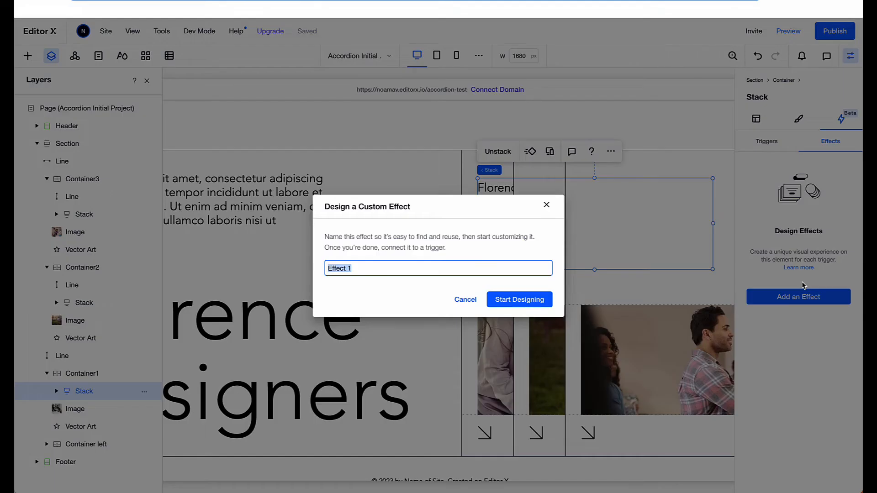
{"action": "type", "text": "Stack 1 disapear"}
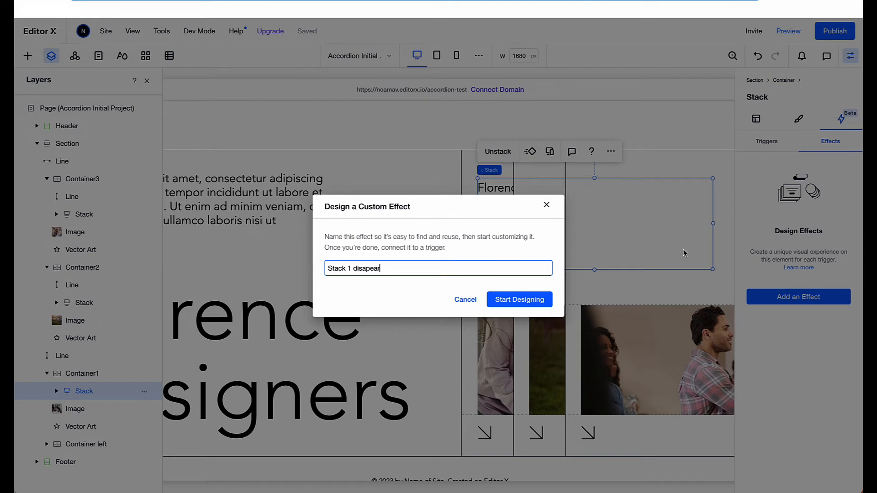
{"action": "left_click", "coordinate": [511, 308]}
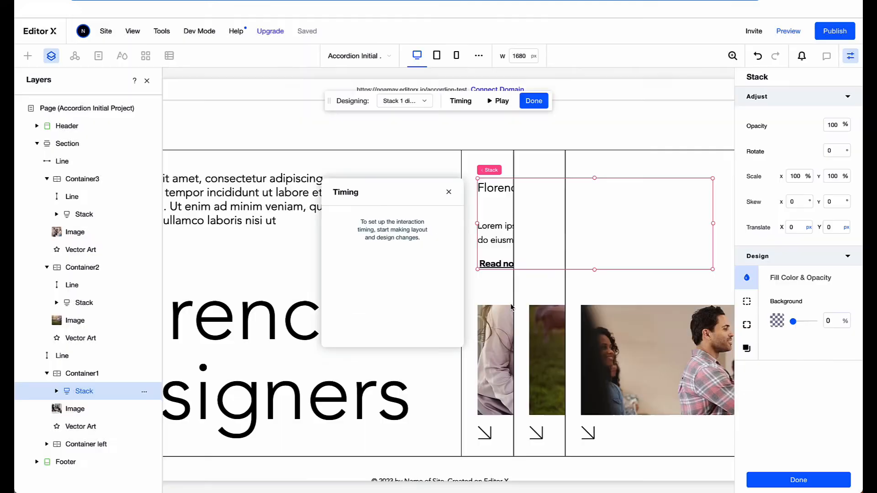
{"action": "left_click_drag", "start_coordinate": [397, 190], "coordinate": [281, 180]}
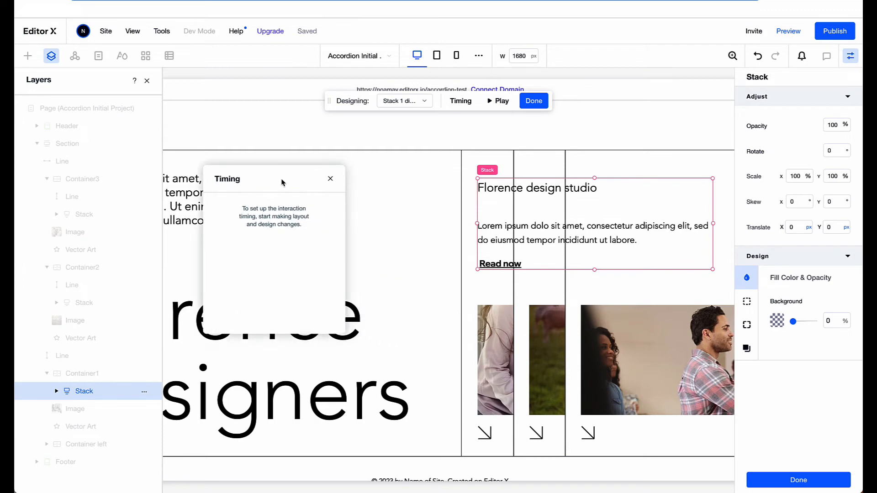
{"action": "left_click", "coordinate": [401, 99]}
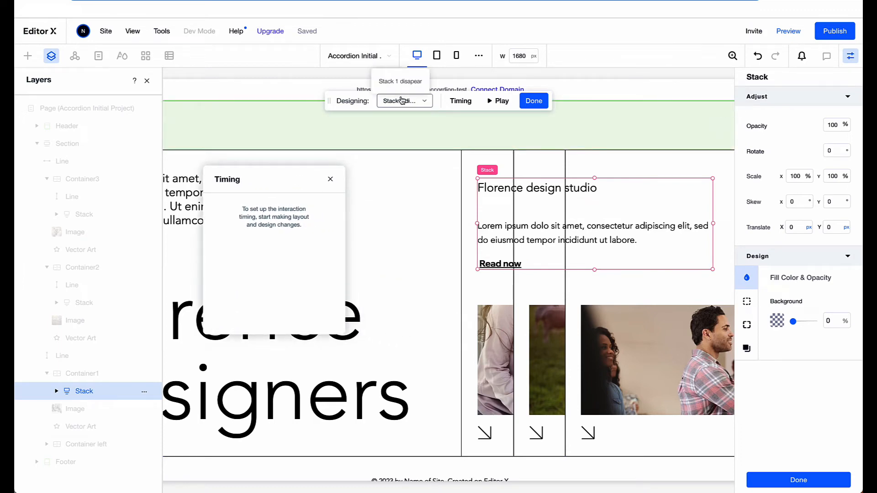
{"action": "left_click", "coordinate": [401, 112]}
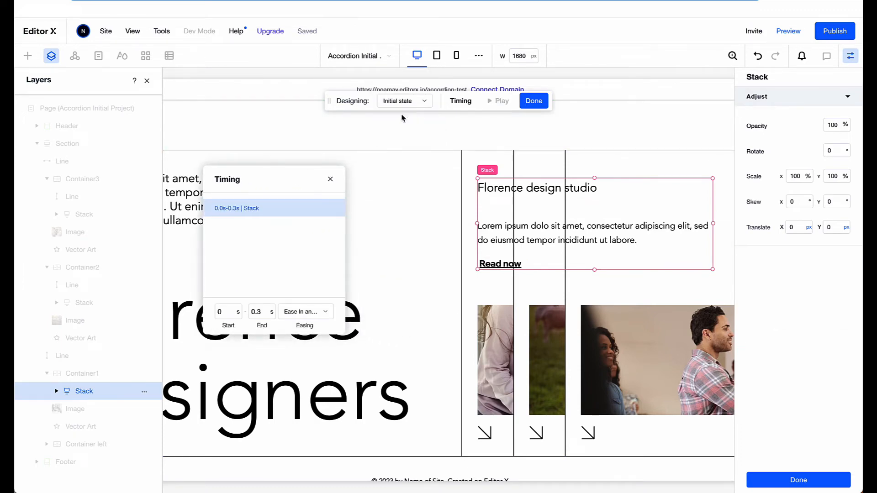
{"action": "left_click", "coordinate": [406, 101]}
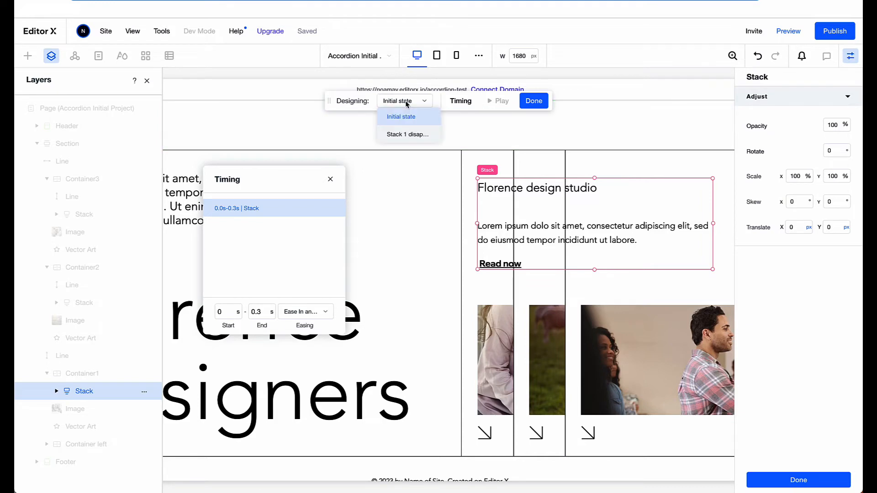
{"action": "left_click", "coordinate": [409, 136]}
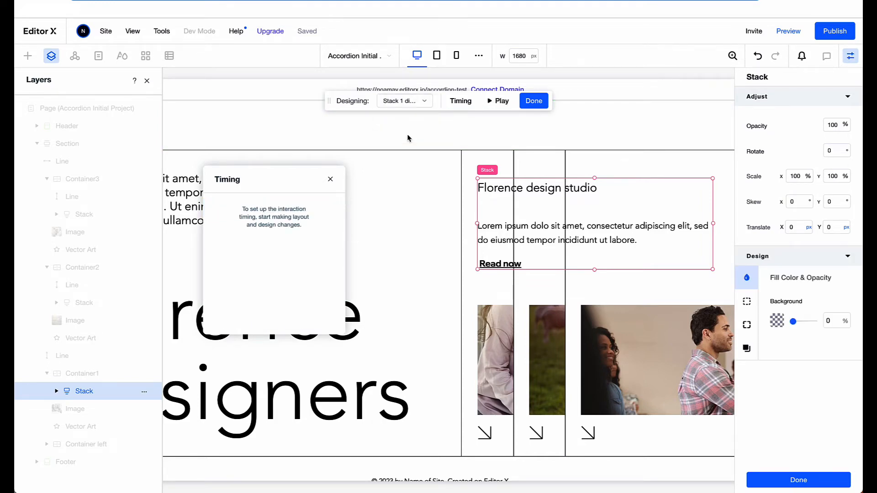
- In the Stack 1 disapear state, set the X translation to 100% and opacity to 0%, then play and finish the effect
{"action": "left_click", "coordinate": [792, 228]}
{"action": "type", "text": "100%"}
{"action": "key", "text": "Return"}
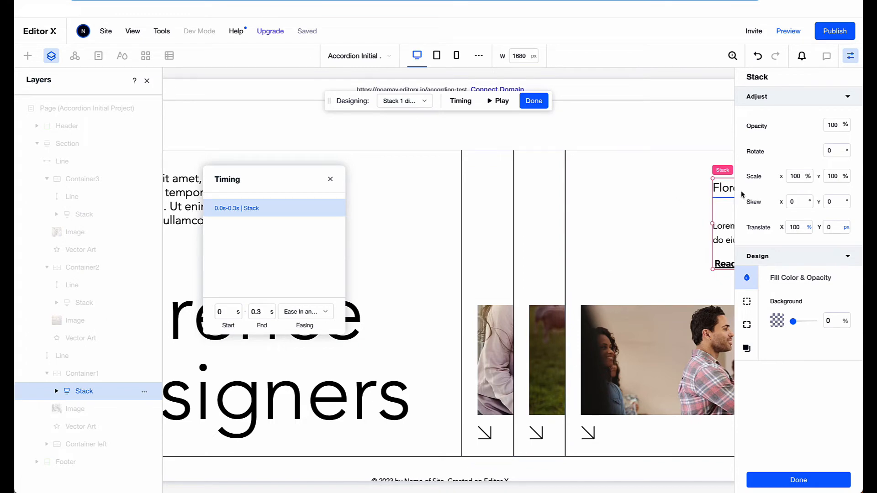
{"action": "left_click", "coordinate": [839, 123]}
{"action": "type", "text": "0"}
{"action": "key", "text": "Return"}
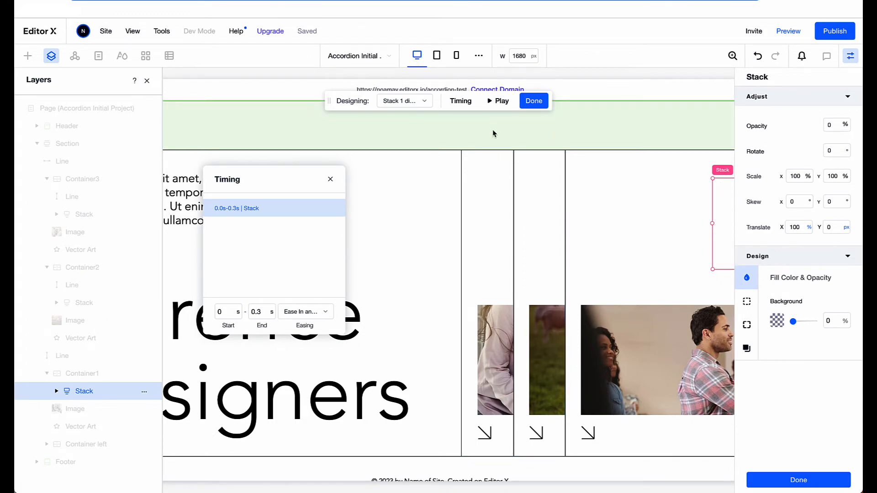
{"action": "left_click", "coordinate": [499, 101]}
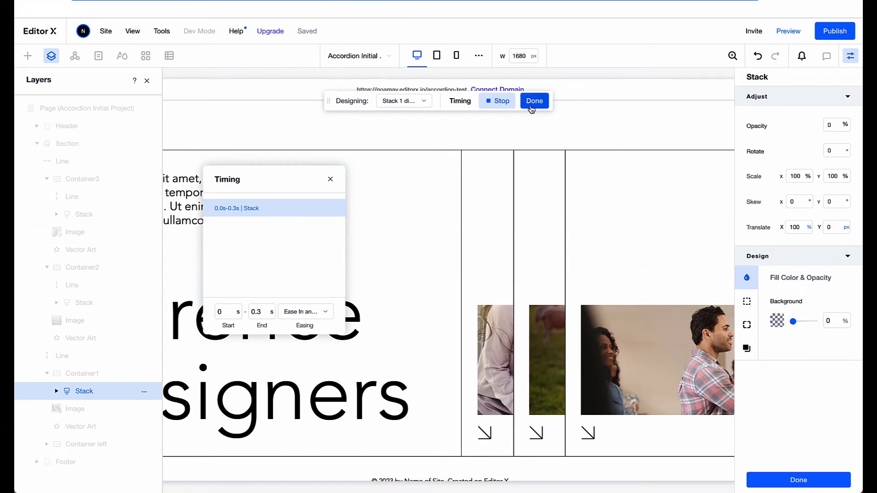
{"action": "left_click", "coordinate": [534, 101]}
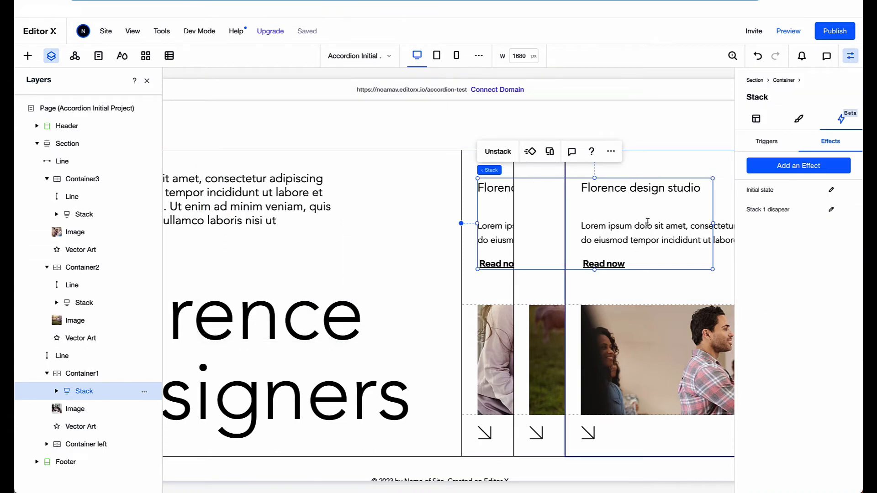
- Add an interaction to Container3's hover trigger that applies the Stack 1 disapear effect to the text stack inside Container1
{"action": "left_click", "coordinate": [677, 161]}
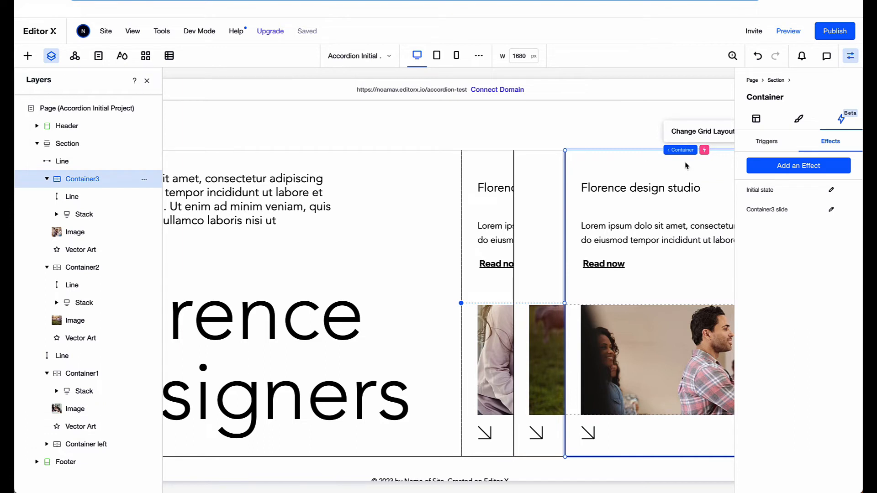
{"action": "left_click", "coordinate": [774, 145]}
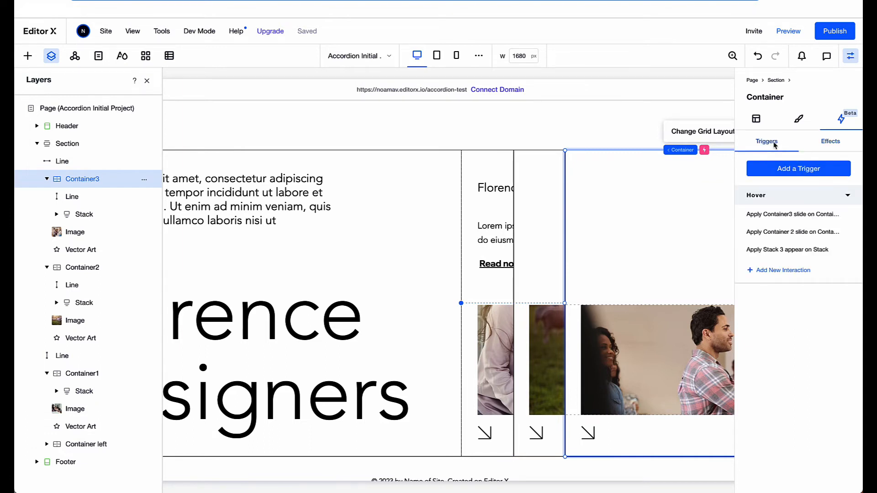
{"action": "left_click", "coordinate": [785, 271]}
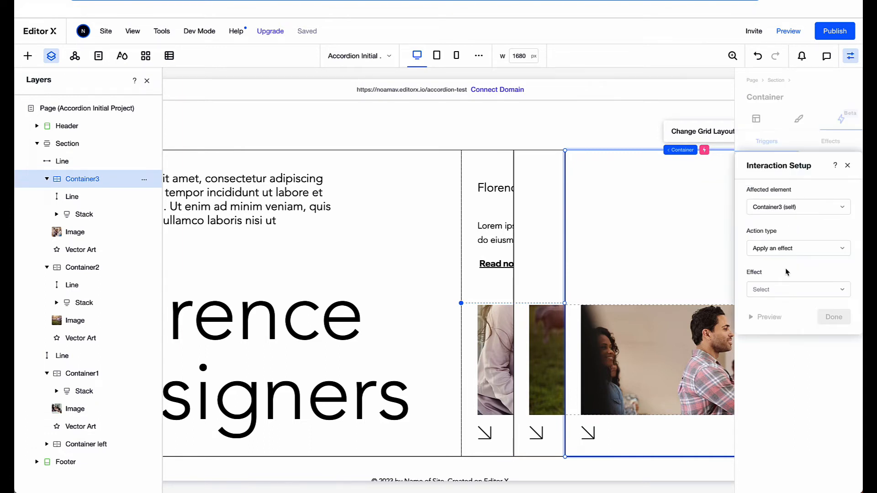
{"action": "left_click", "coordinate": [775, 213]}
{"action": "left_click", "coordinate": [778, 230]}
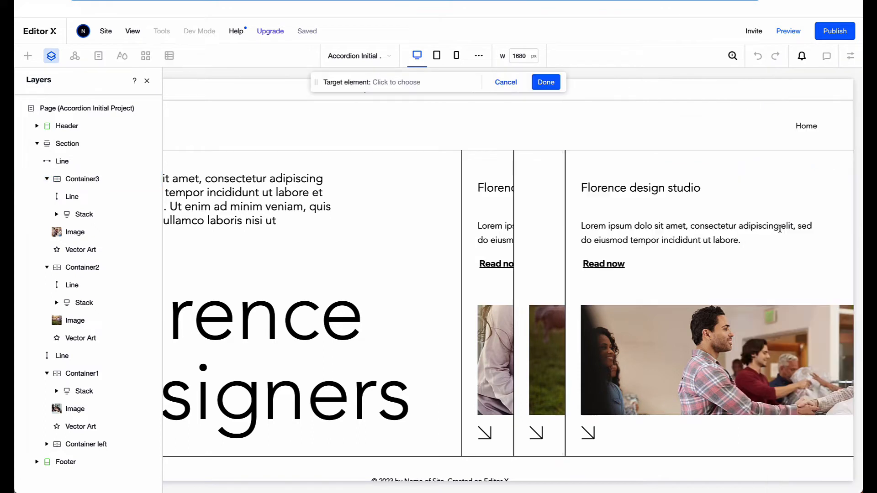
{"action": "left_click", "coordinate": [500, 210]}
{"action": "left_click", "coordinate": [499, 210]}
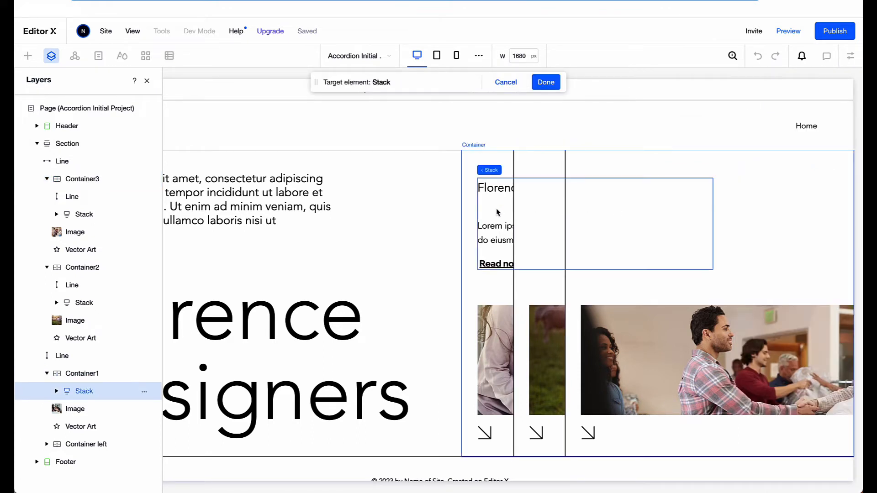
{"action": "left_click", "coordinate": [546, 87]}
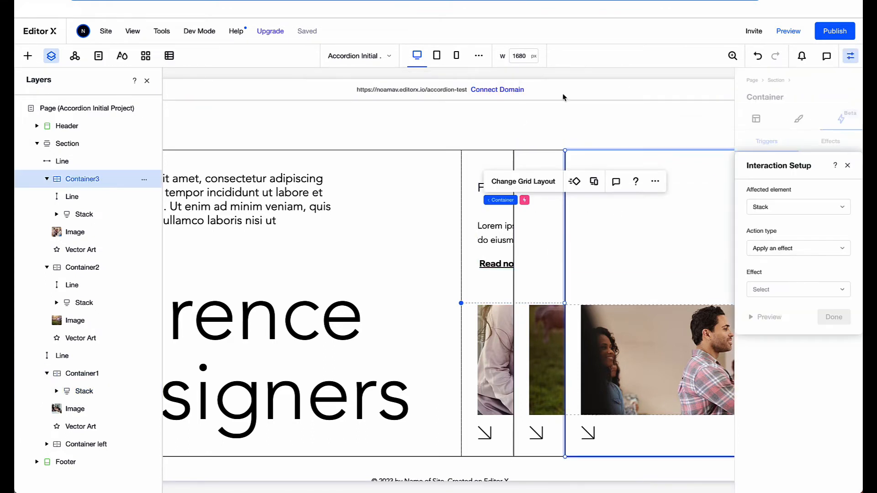
{"action": "left_click", "coordinate": [797, 298]}
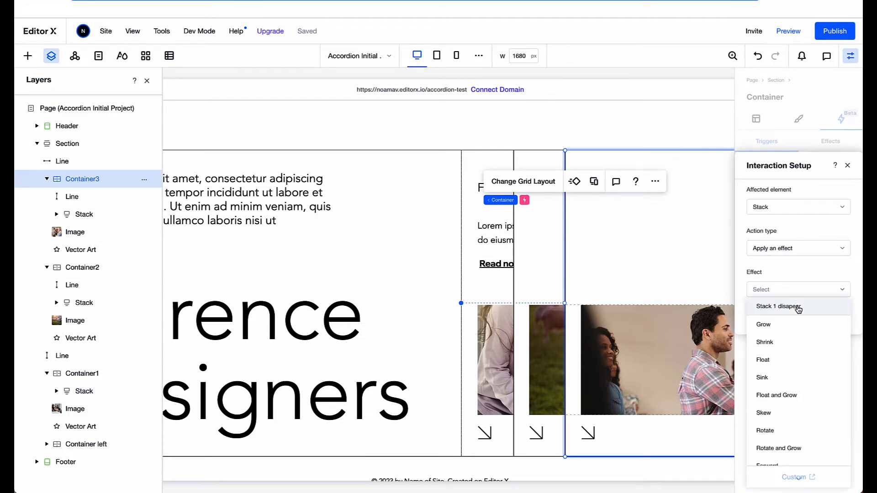
{"action": "left_click", "coordinate": [798, 308]}
{"action": "left_click", "coordinate": [833, 317]}
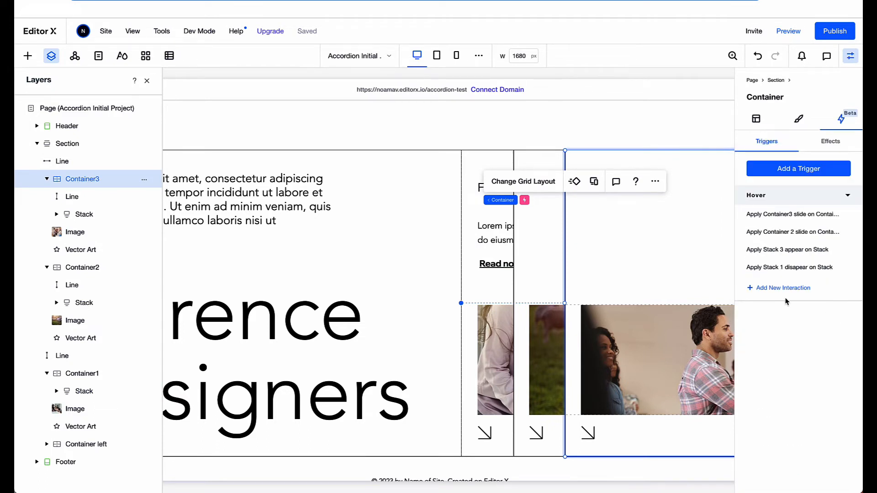
- Add an interaction to Container2's hover trigger that applies the Stack 1 disapear effect to the text stack inside Container1
{"action": "left_click", "coordinate": [528, 295]}
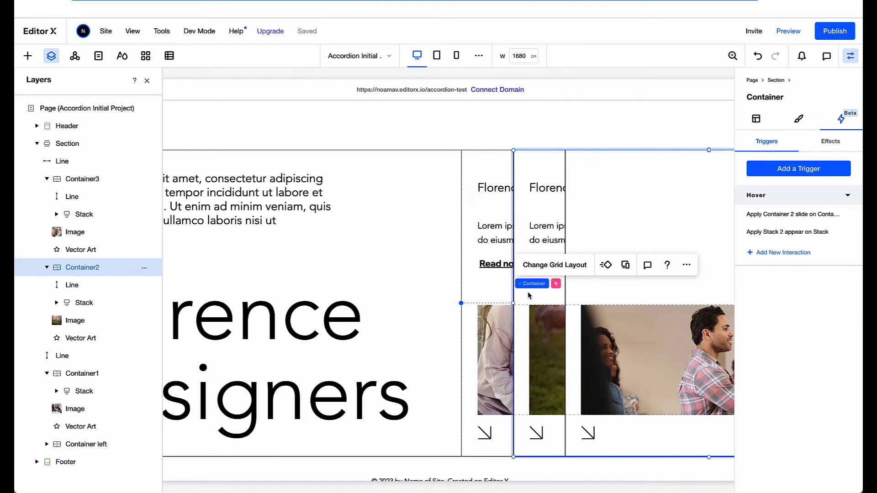
{"action": "left_click", "coordinate": [780, 253]}
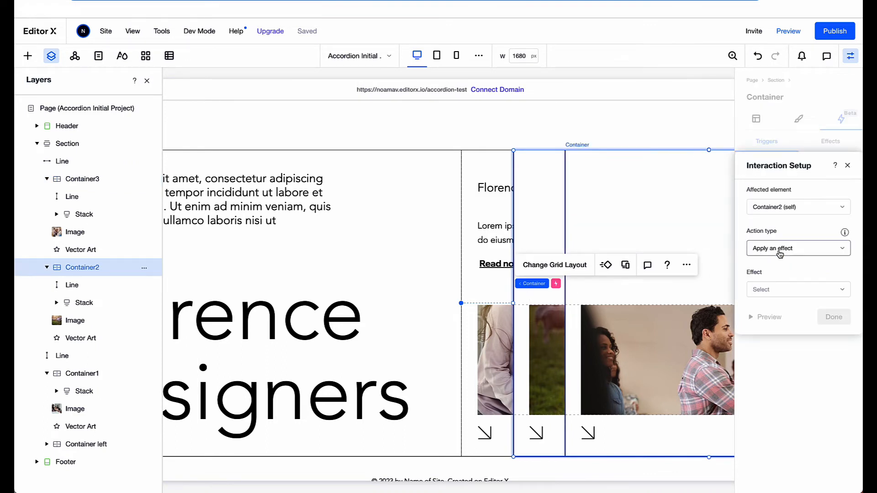
{"action": "left_click", "coordinate": [782, 211]}
{"action": "left_click", "coordinate": [787, 228]}
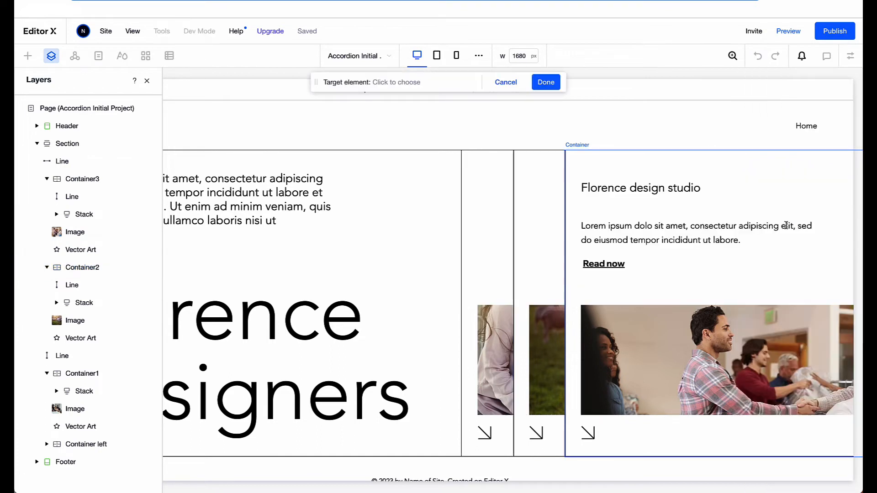
{"action": "left_click", "coordinate": [487, 223]}
{"action": "left_click", "coordinate": [485, 223]}
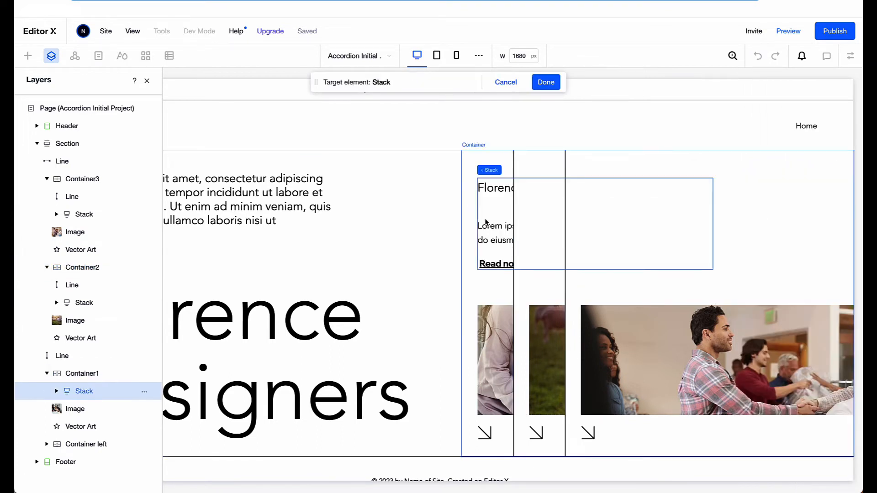
{"action": "left_click", "coordinate": [546, 82]}
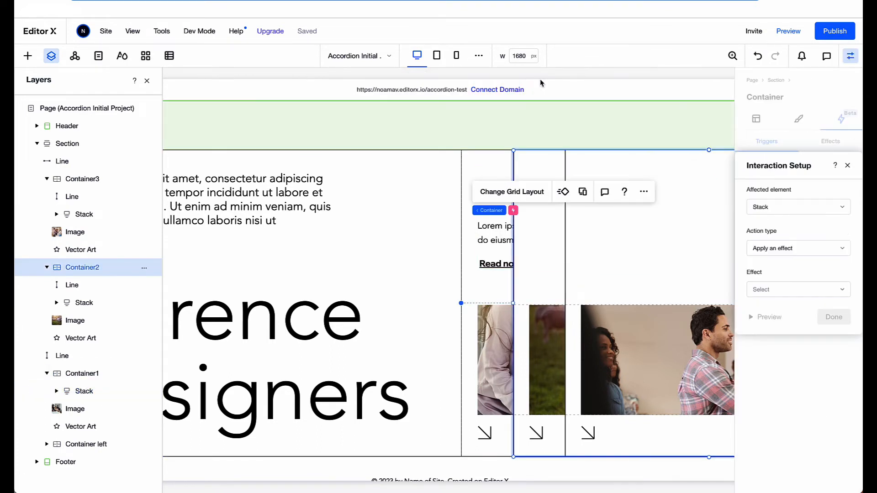
{"action": "left_click", "coordinate": [772, 289]}
{"action": "left_click", "coordinate": [782, 307]}
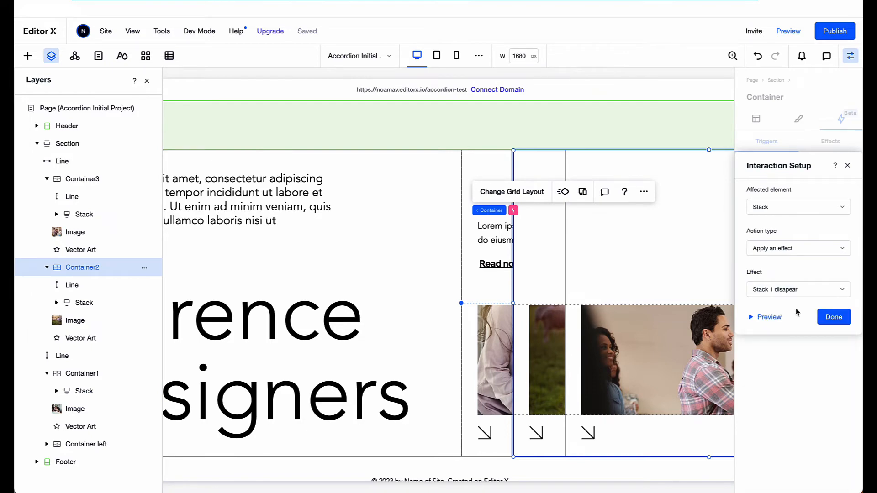
{"action": "left_click", "coordinate": [833, 317]}
- Test the accordion's hover interactions in preview and publish the site
{"action": "left_click", "coordinate": [783, 31]}
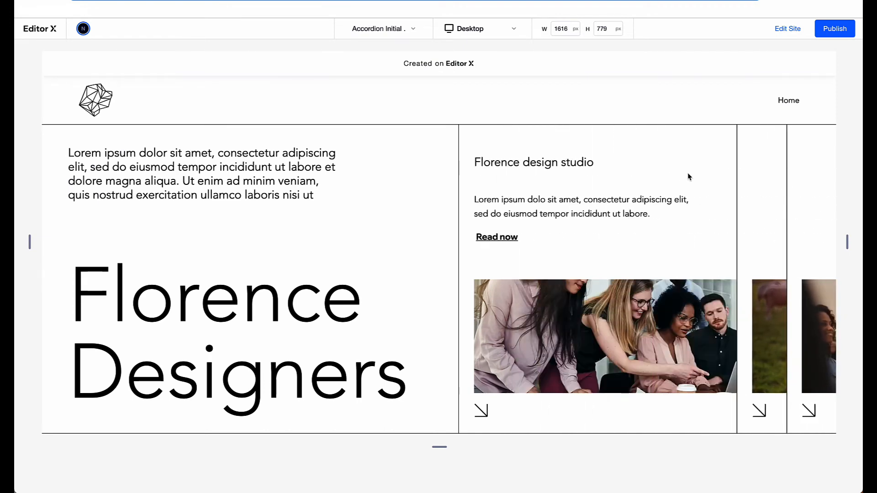
{"action": "left_click", "coordinate": [843, 31]}
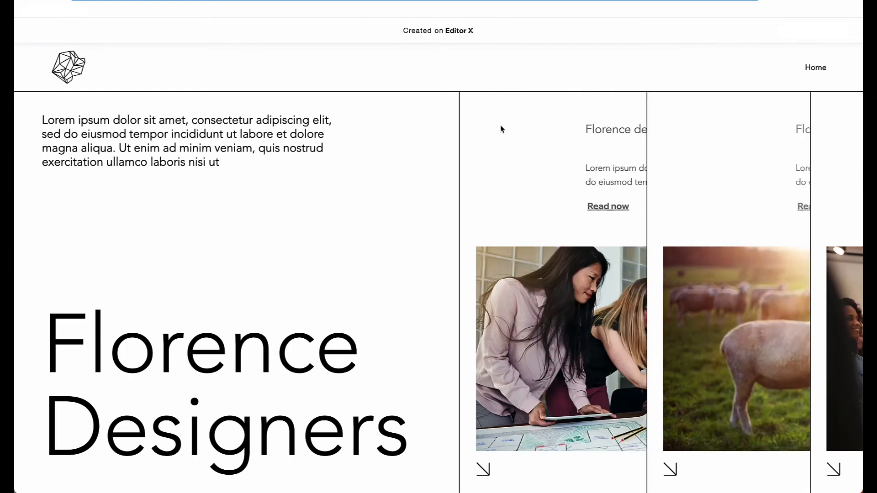
- Check the live accordion page's responsiveness by narrowing and re-widening the browser window, and return to editing the site
{"action": "left_click_drag", "start_coordinate": [850, 153], "coordinate": [551, 189]}
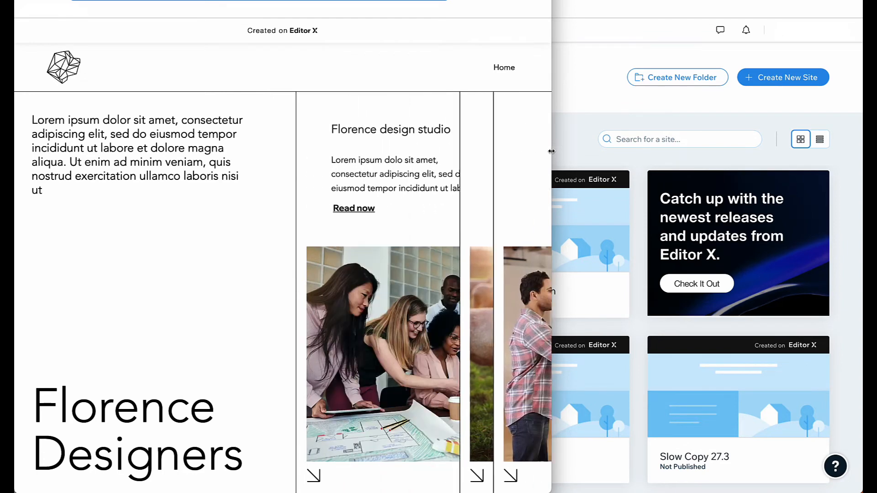
{"action": "left_click_drag", "start_coordinate": [551, 152], "coordinate": [861, 5]}
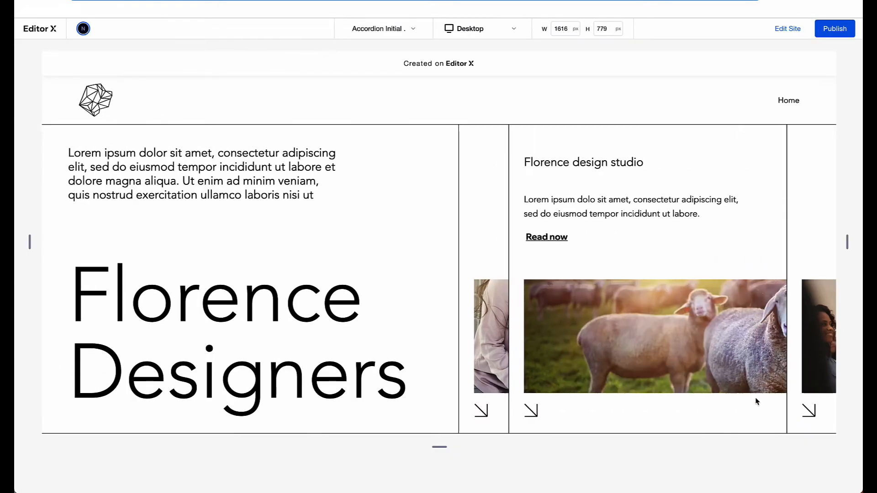
{"action": "left_click", "coordinate": [792, 30]}
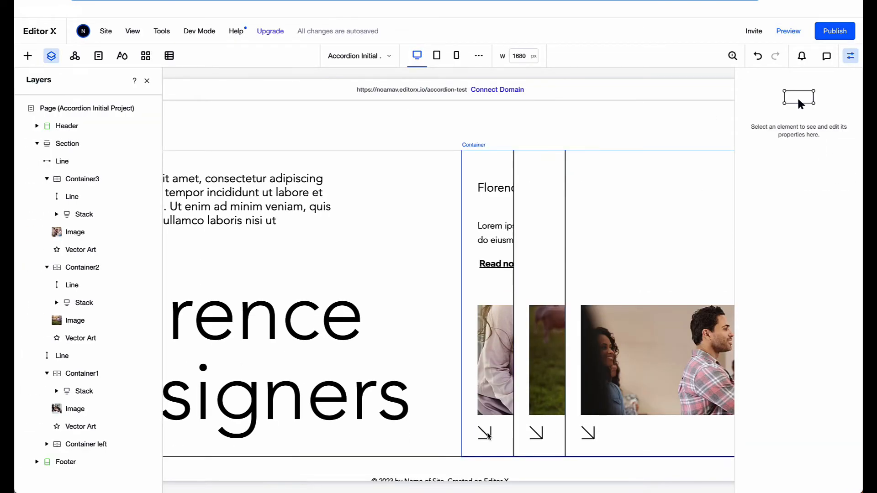
- Rotate the arrow vector art in Container1 to -45° and check it in preview
{"action": "left_click", "coordinate": [488, 436]}
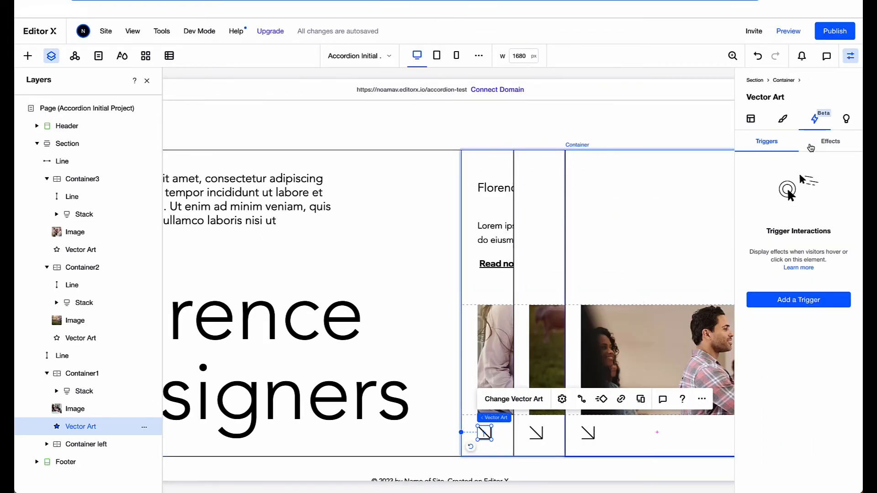
{"action": "left_click", "coordinate": [750, 120]}
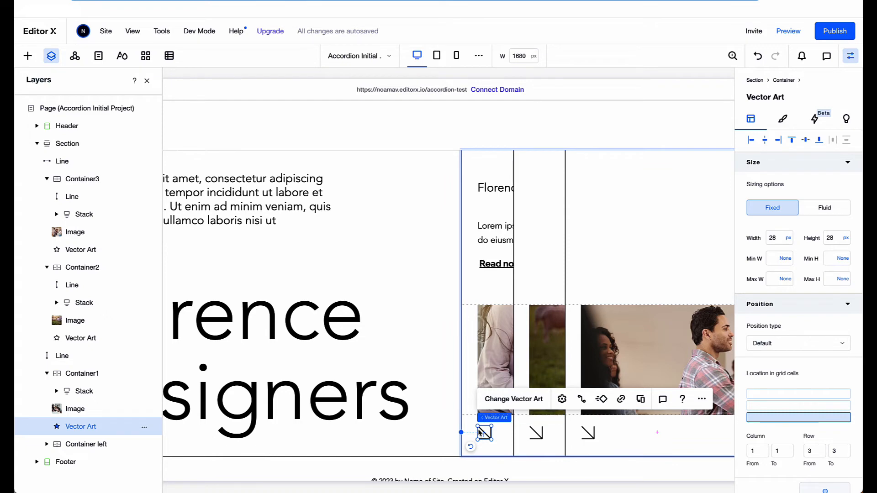
{"action": "left_click", "coordinate": [470, 290]}
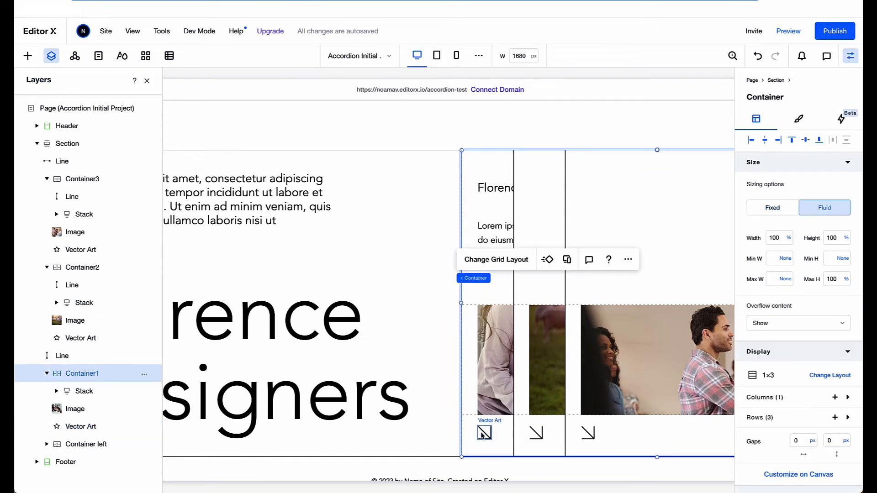
{"action": "left_click", "coordinate": [483, 435]}
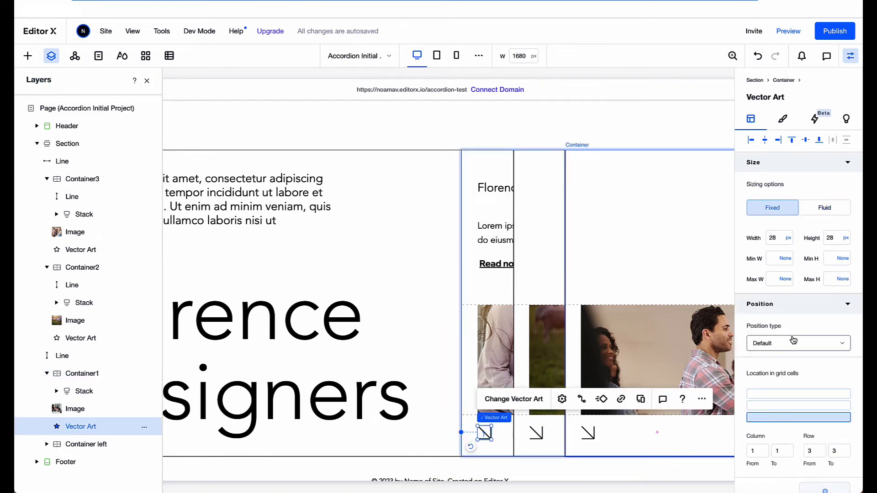
{"action": "scroll", "coordinate": [793, 340], "scroll_direction": "down", "scroll_amount": 1}
{"action": "scroll", "coordinate": [793, 341], "scroll_direction": "down", "scroll_amount": 5}
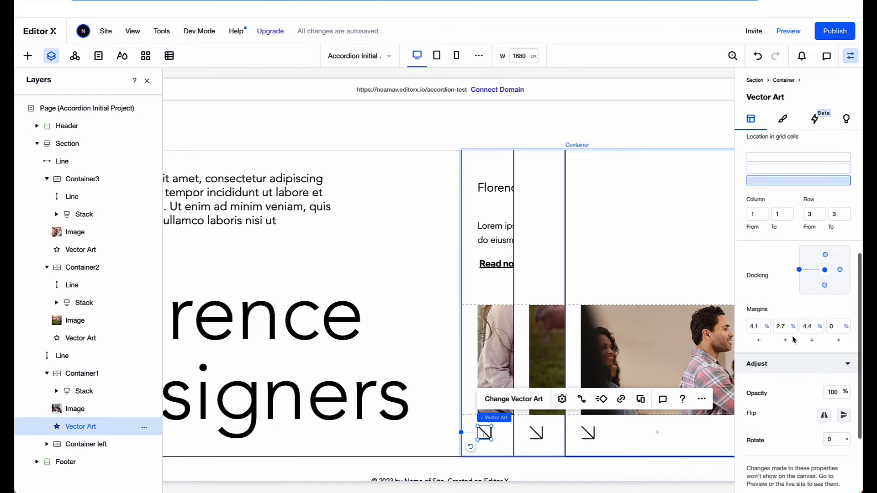
{"action": "scroll", "coordinate": [793, 340], "scroll_direction": "down", "scroll_amount": 2}
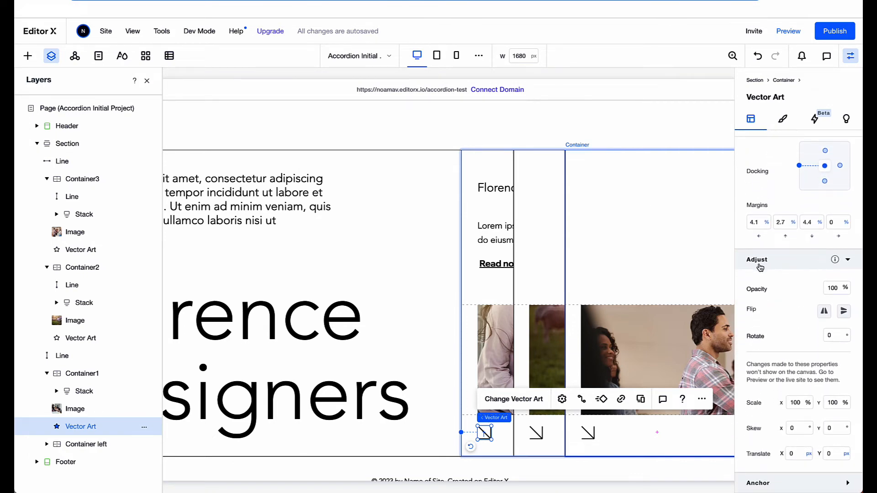
{"action": "left_click", "coordinate": [829, 336]}
{"action": "type", "text": "-45"}
{"action": "key", "text": "Return"}
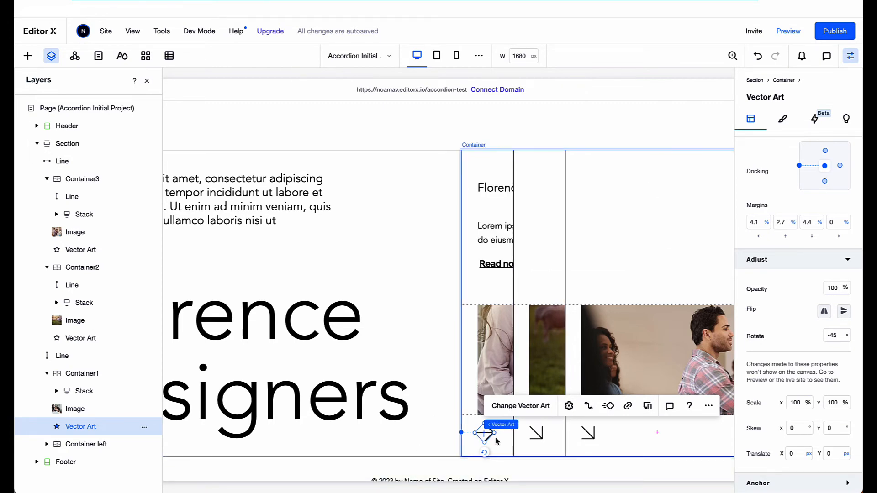
{"action": "left_click", "coordinate": [783, 31]}
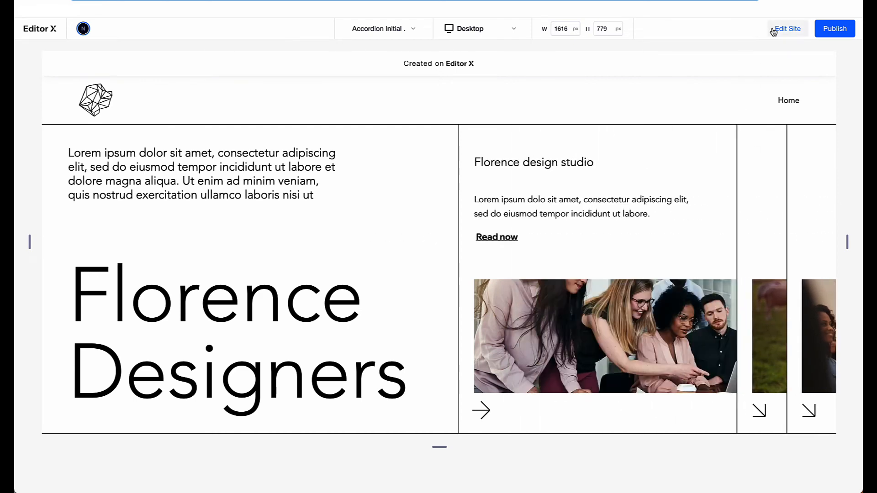
{"action": "left_click", "coordinate": [786, 29]}
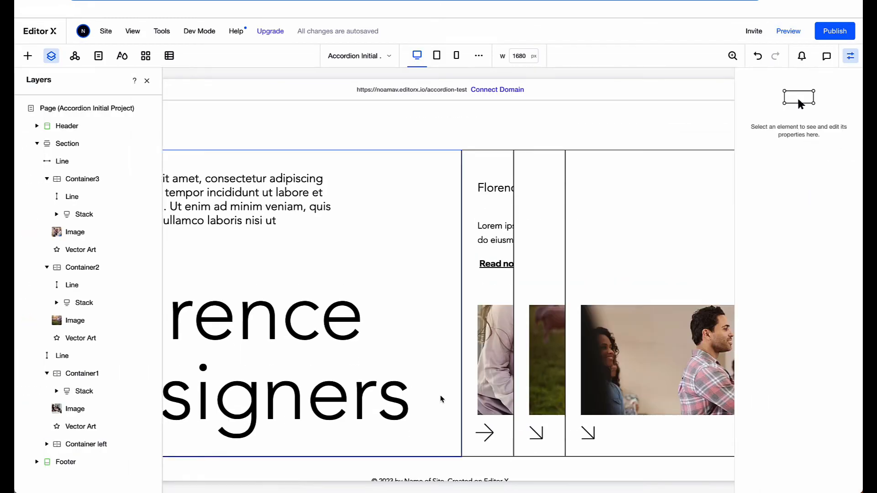
- Add a custom effect named "Arrow 3 rotate" to the arrow in Container3 and start designing it
{"action": "left_click", "coordinate": [538, 436]}
{"action": "left_click", "coordinate": [537, 436]}
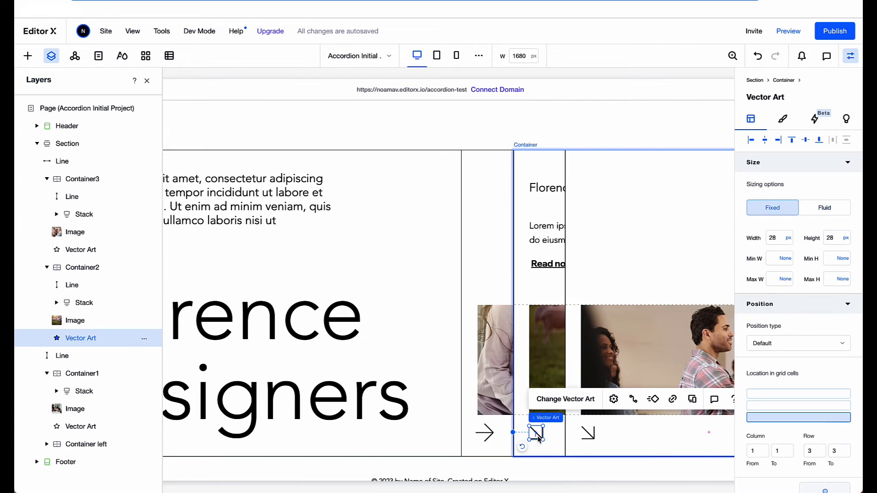
{"action": "left_click", "coordinate": [590, 438]}
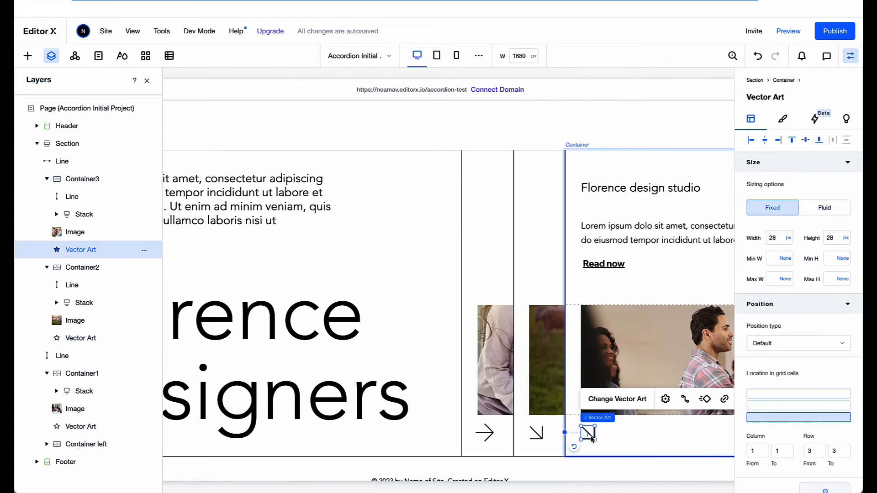
{"action": "left_click", "coordinate": [814, 120]}
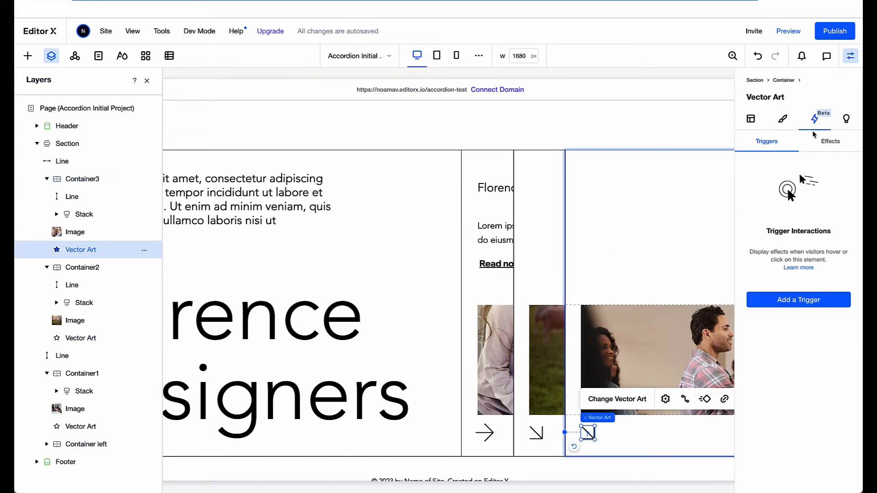
{"action": "left_click", "coordinate": [839, 147]}
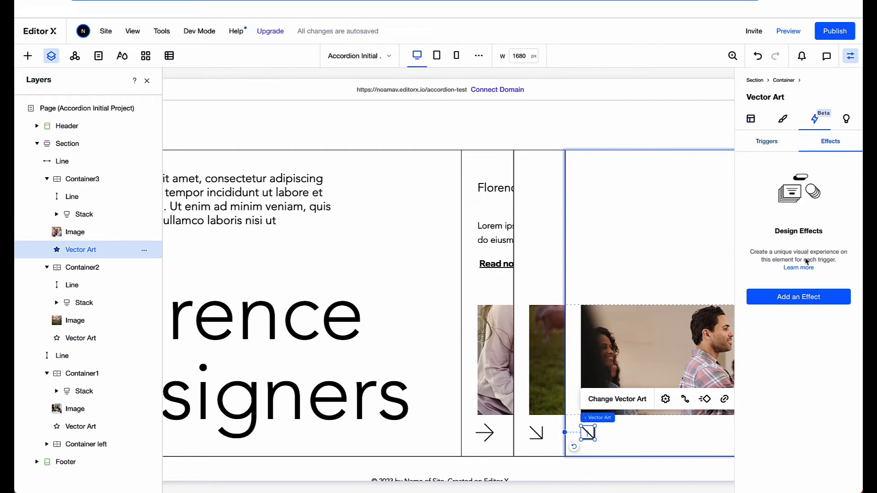
{"action": "left_click", "coordinate": [778, 297]}
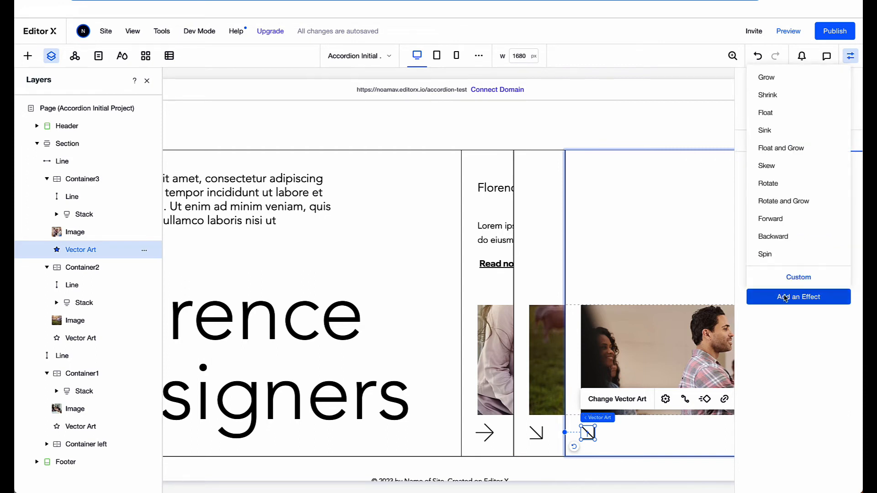
{"action": "left_click", "coordinate": [785, 283]}
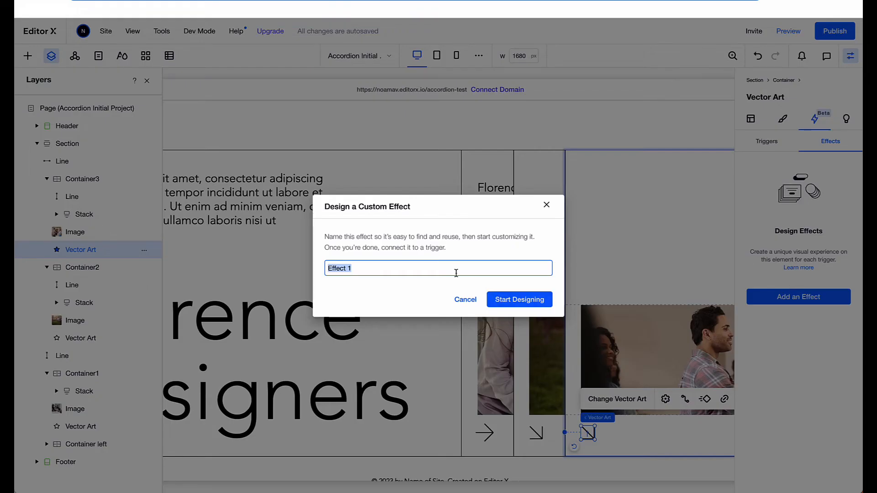
{"action": "type", "text": "arro"}
{"action": "key", "text": "BackSpace"}
{"action": "key", "text": "BackSpace"}
{"action": "key", "text": "BackSpace"}
{"action": "key", "text": "BackSpace"}
{"action": "type", "text": "Arrow 3 rotate"}
{"action": "left_click", "coordinate": [519, 299]}
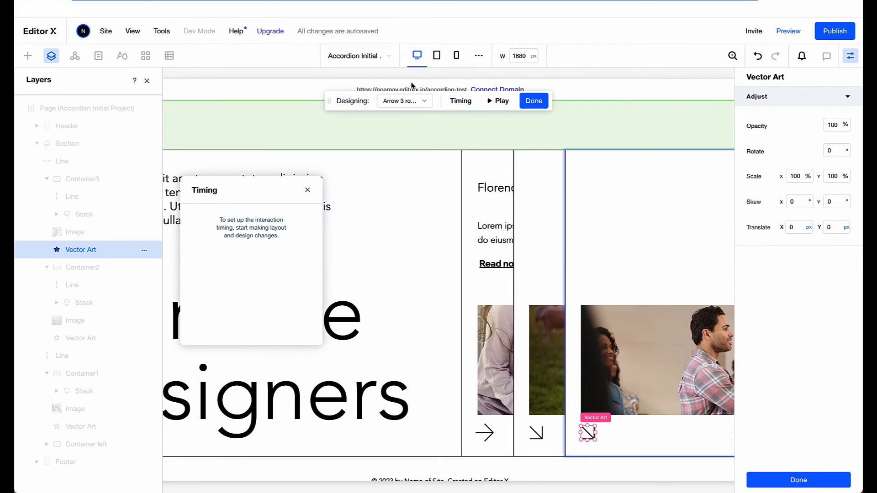
- Set the arrow's rotation to -45° in the Arrow 3 rotate effect, play the effect and finish designing
{"action": "left_click", "coordinate": [410, 104]}
{"action": "left_click", "coordinate": [407, 117]}
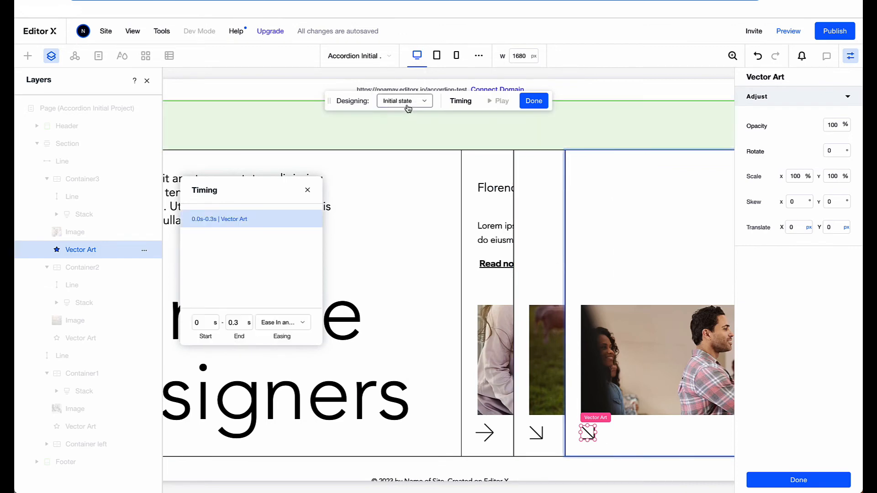
{"action": "left_click", "coordinate": [408, 103]}
{"action": "left_click", "coordinate": [412, 135]}
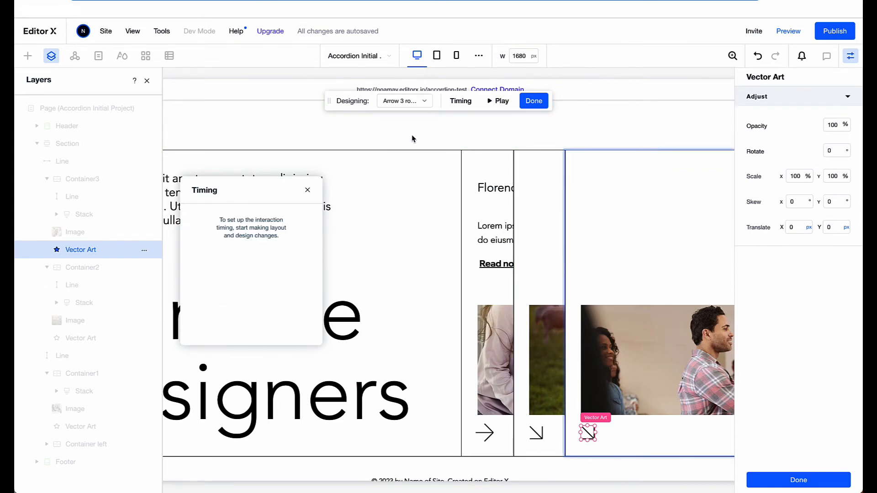
{"action": "left_click", "coordinate": [832, 153]}
{"action": "key", "text": "Return"}
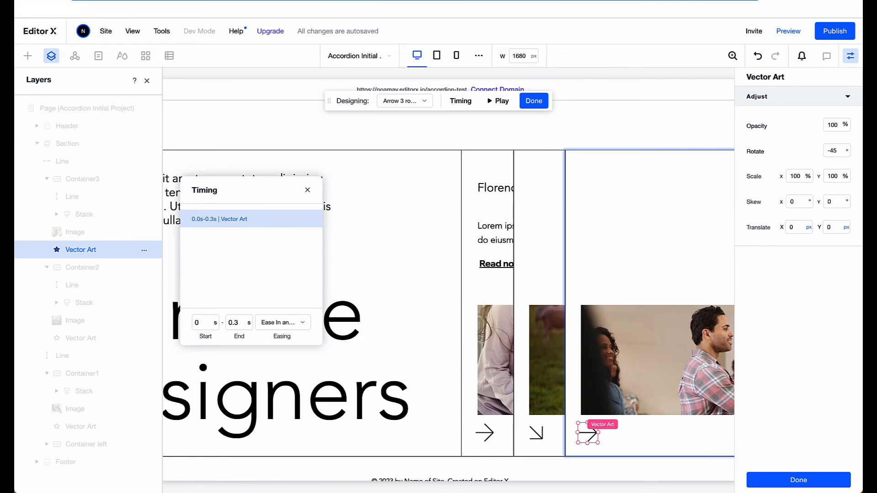
{"action": "left_click", "coordinate": [489, 105]}
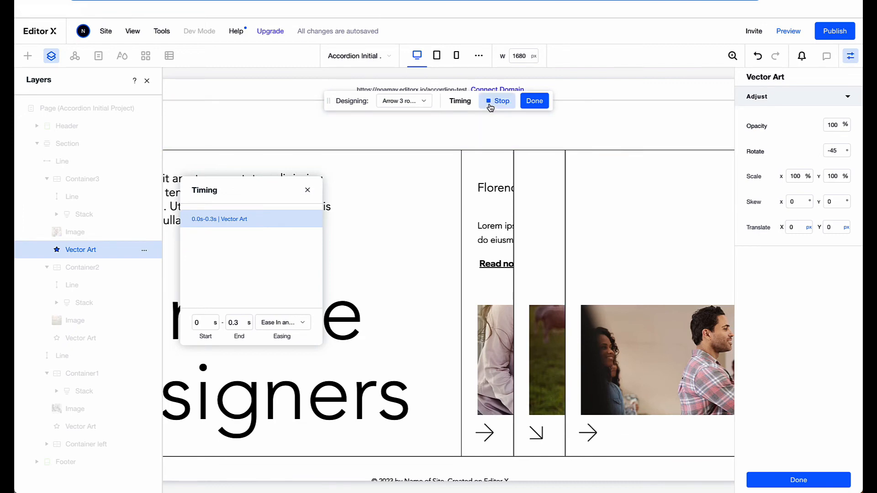
{"action": "left_click", "coordinate": [533, 101]}
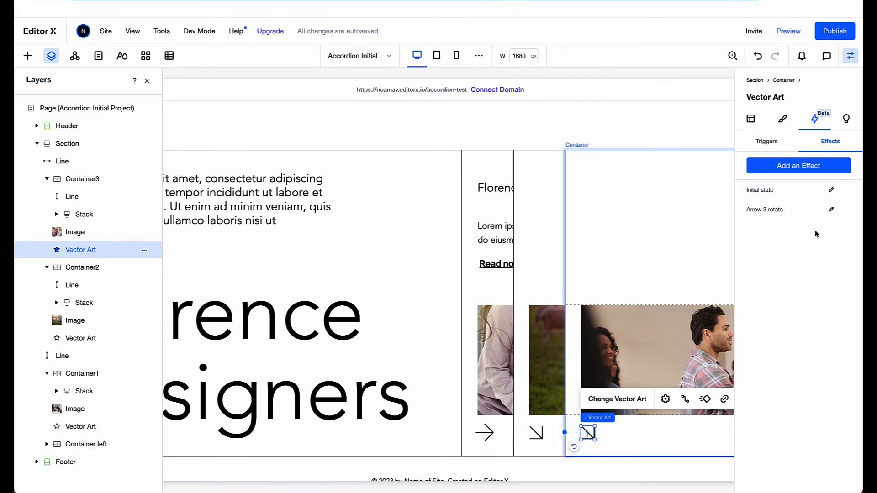
- Add an interaction to Container3's hover trigger that applies Arrow 3 rotate to its arrow, and test it in preview
{"action": "left_click", "coordinate": [769, 143]}
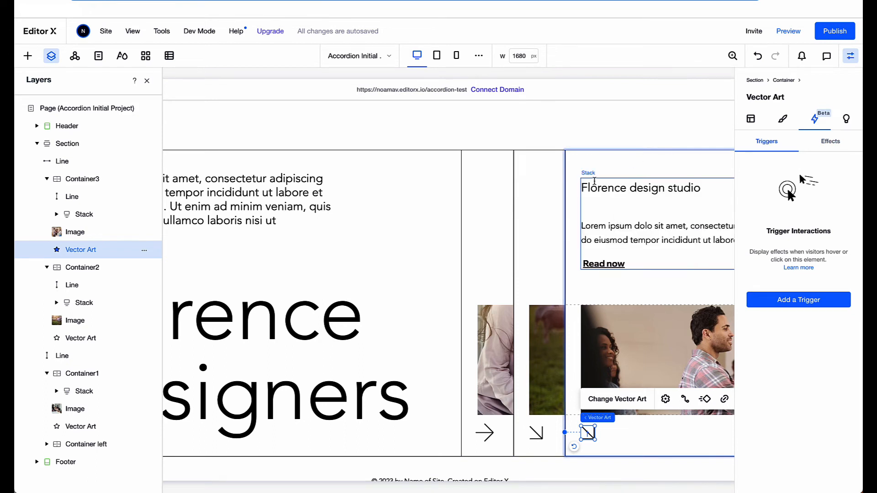
{"action": "left_click", "coordinate": [589, 162]}
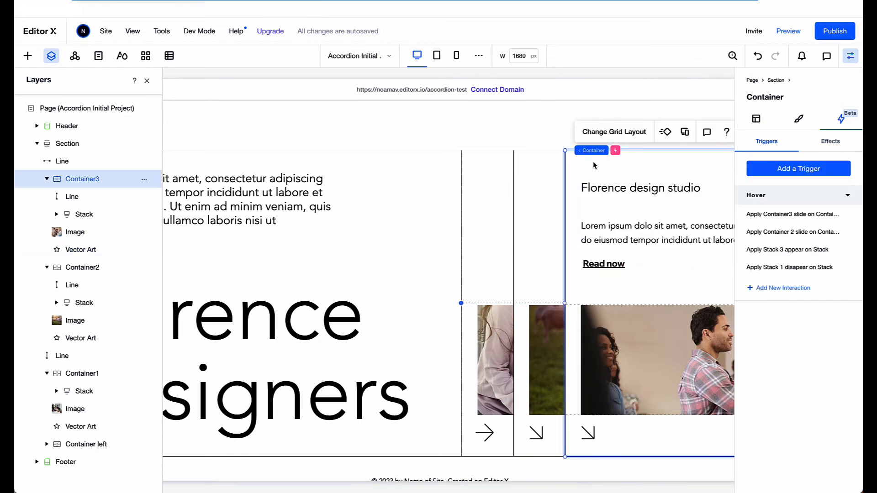
{"action": "left_click", "coordinate": [793, 288]}
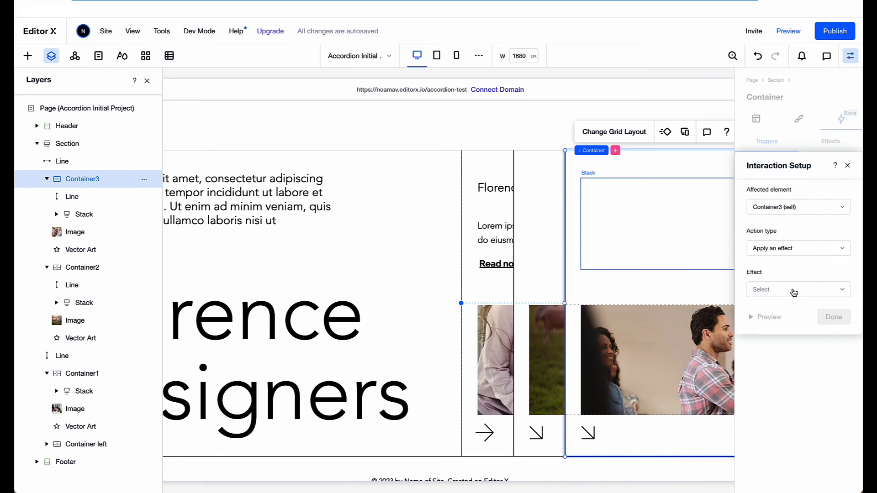
{"action": "left_click", "coordinate": [788, 207]}
{"action": "left_click", "coordinate": [788, 227]}
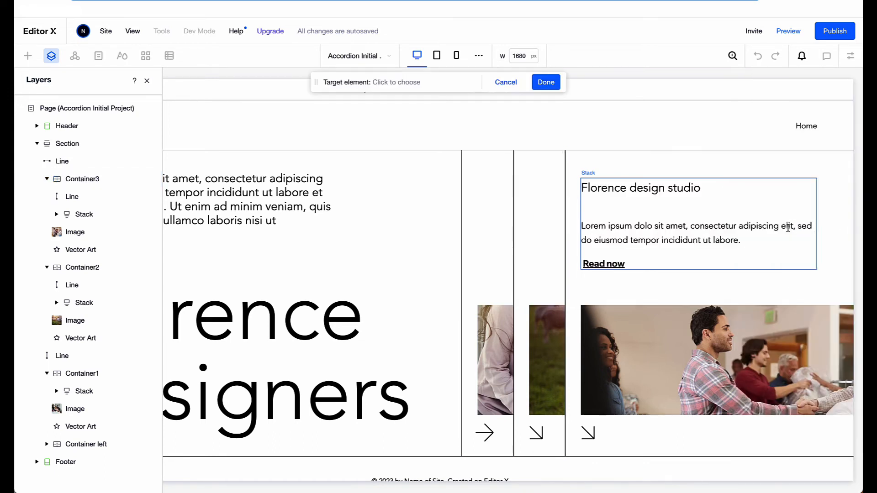
{"action": "left_click", "coordinate": [587, 440]}
{"action": "left_click", "coordinate": [587, 440]}
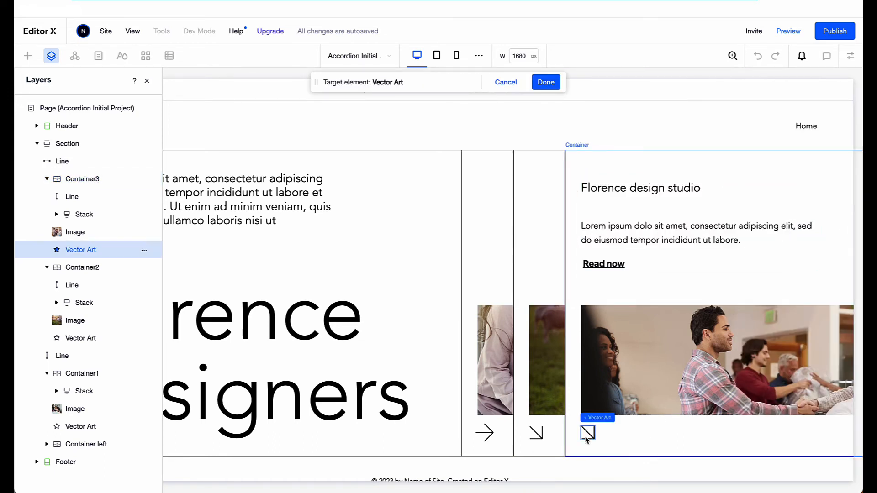
{"action": "left_click", "coordinate": [544, 83]}
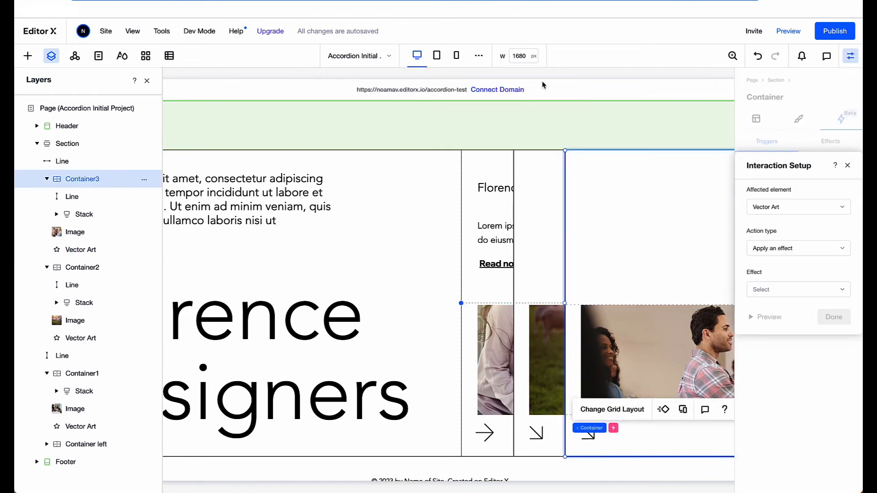
{"action": "left_click", "coordinate": [799, 289]}
{"action": "left_click", "coordinate": [793, 307]}
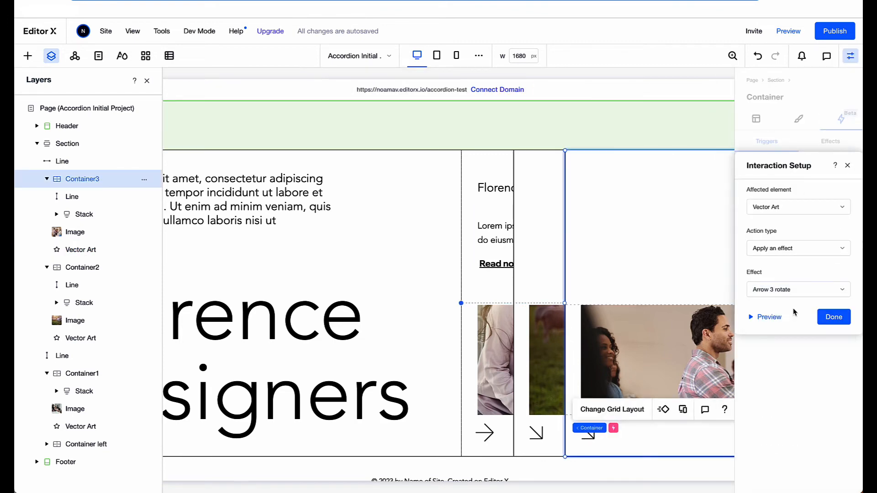
{"action": "left_click", "coordinate": [824, 319]}
{"action": "left_click", "coordinate": [789, 30]}
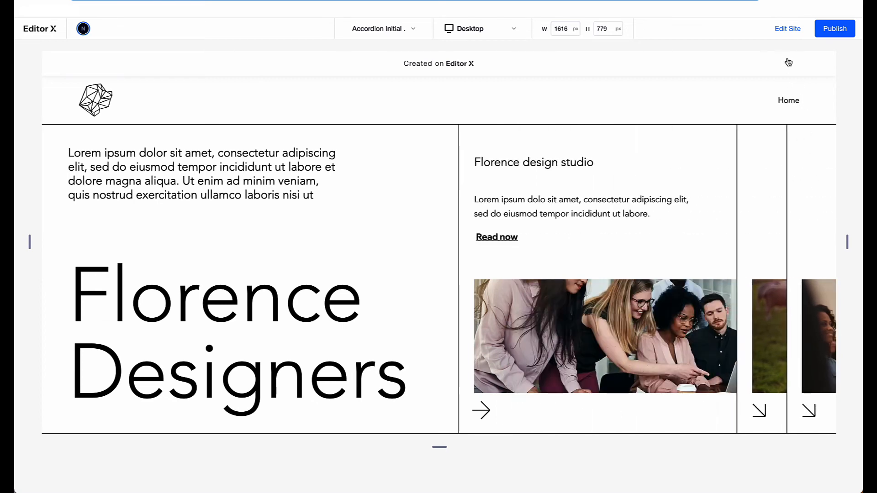
{"action": "left_click", "coordinate": [793, 29]}
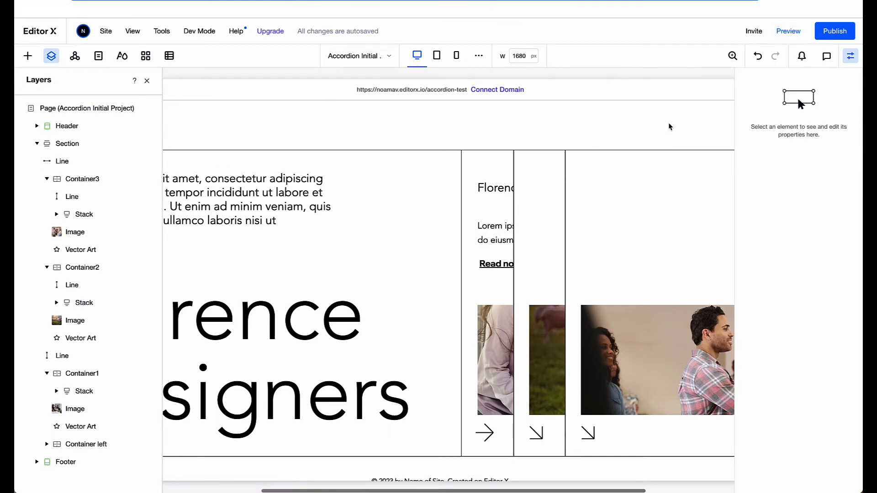
- Add a custom effect named "Arrow 2 rotate" to the arrow in Container2 and start designing it
{"action": "left_click", "coordinate": [526, 182]}
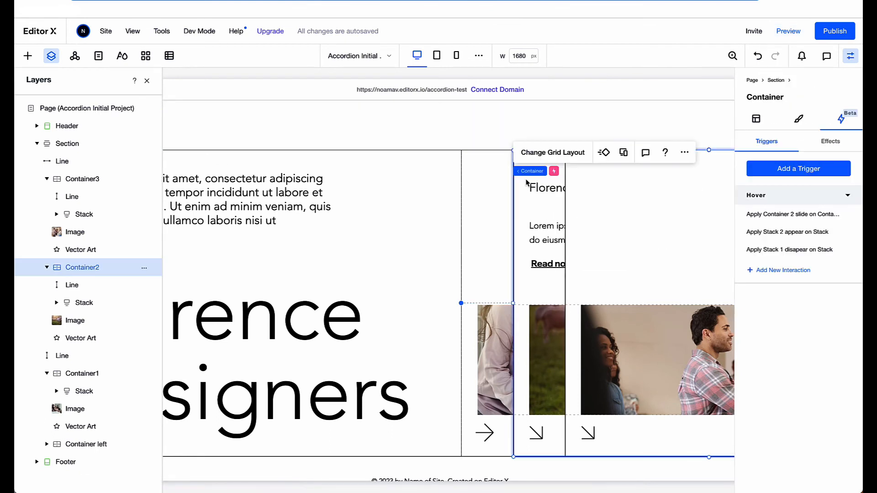
{"action": "left_click", "coordinate": [536, 433]}
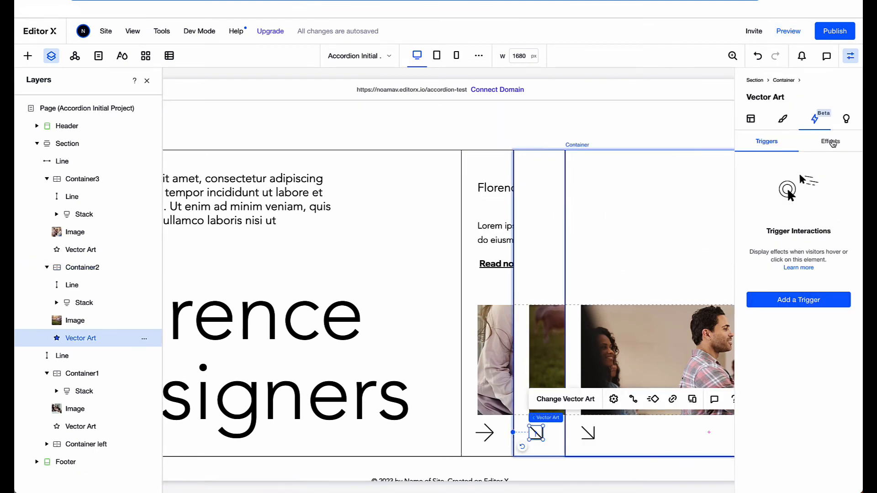
{"action": "left_click", "coordinate": [830, 141]}
{"action": "left_click", "coordinate": [816, 297]}
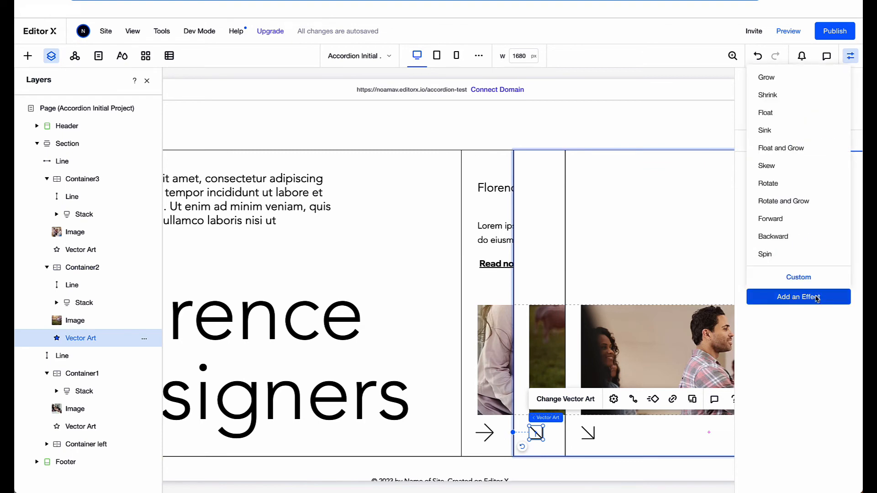
{"action": "left_click", "coordinate": [797, 279]}
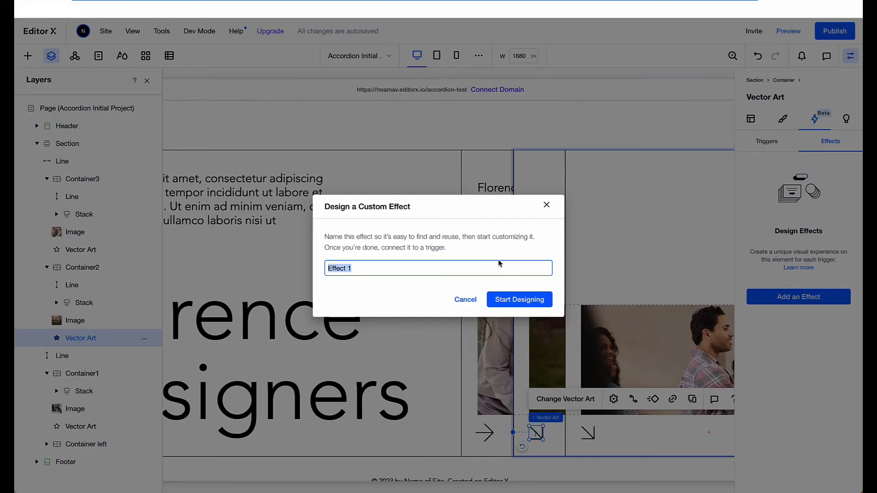
{"action": "type", "text": "Arrow 2 rotate"}
{"action": "left_click", "coordinate": [513, 305]}
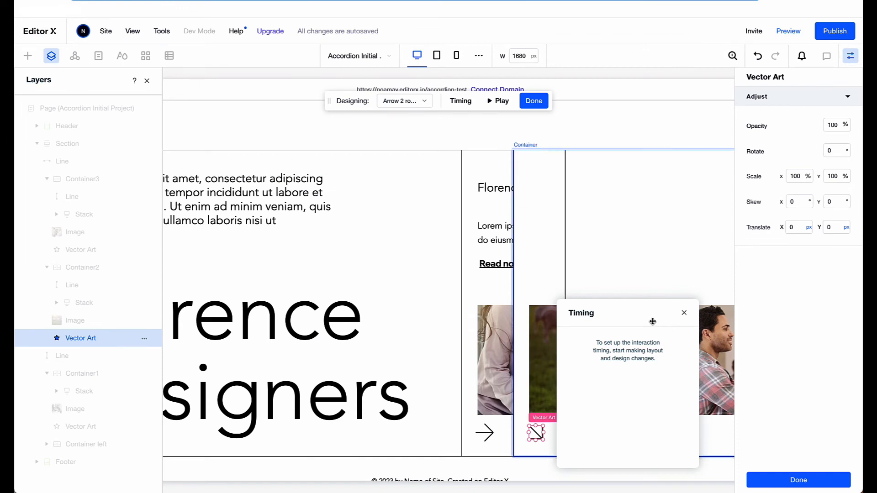
- Set the arrow's rotation to -45° in the Arrow 2 rotate effect, play the effect and finish designing
{"action": "left_click_drag", "start_coordinate": [651, 319], "coordinate": [229, 199]}
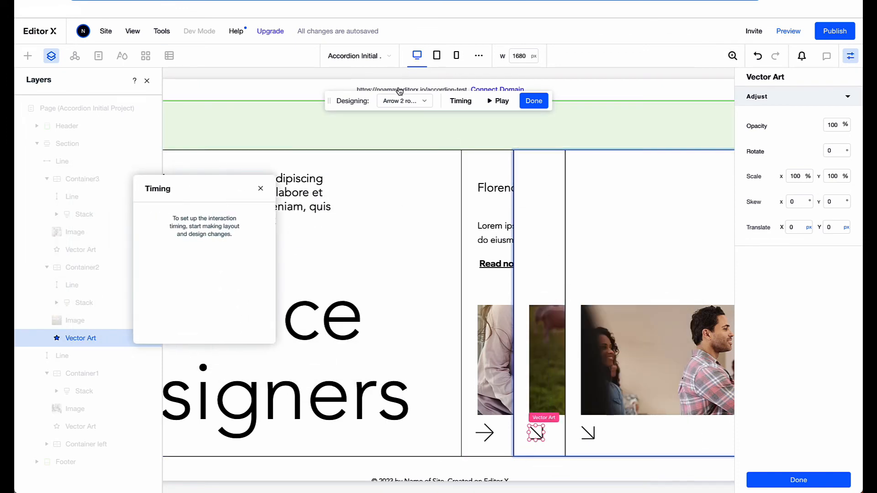
{"action": "left_click", "coordinate": [399, 102]}
{"action": "left_click", "coordinate": [399, 115]}
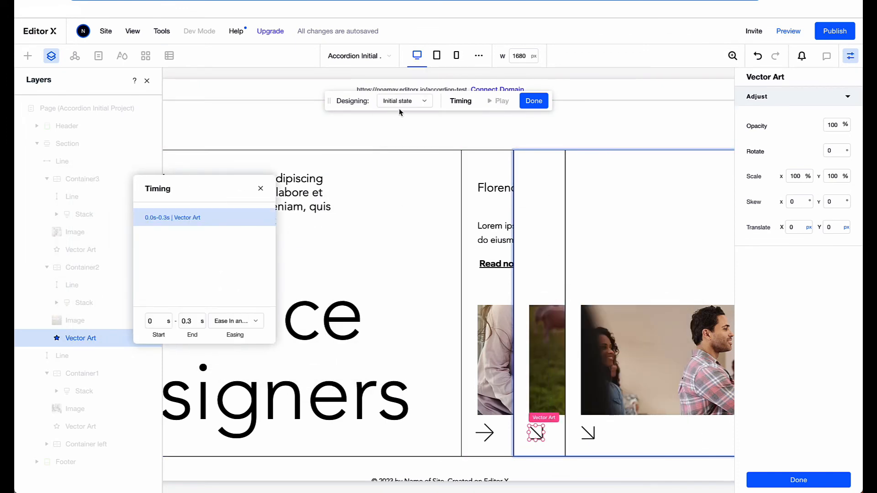
{"action": "left_click", "coordinate": [400, 100]}
{"action": "left_click", "coordinate": [400, 134]}
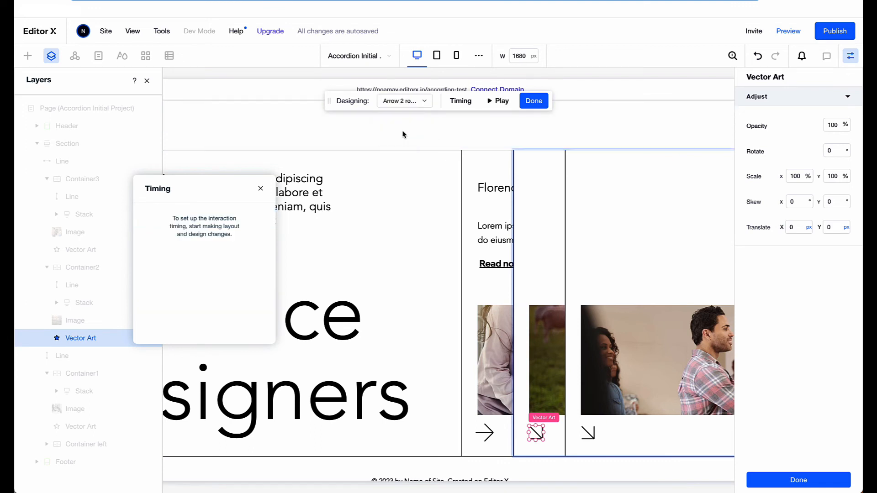
{"action": "left_click", "coordinate": [832, 151]}
{"action": "type", "text": "-45"}
{"action": "key", "text": "Return"}
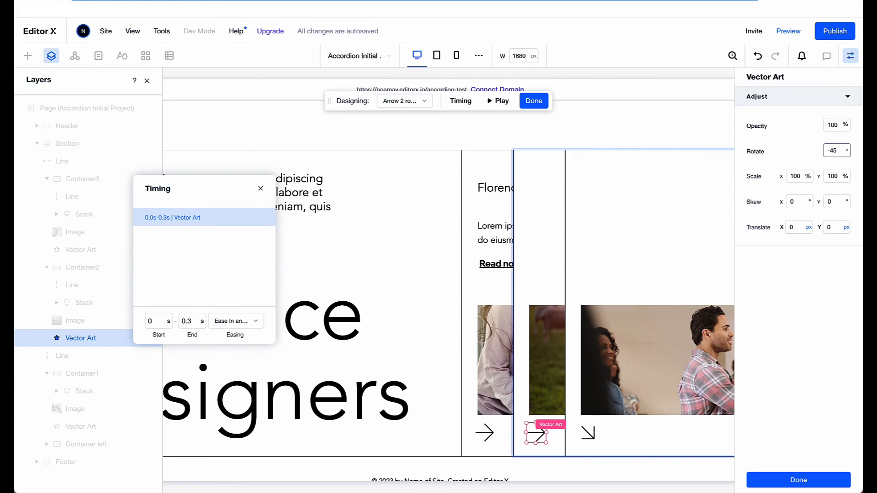
{"action": "left_click", "coordinate": [506, 106]}
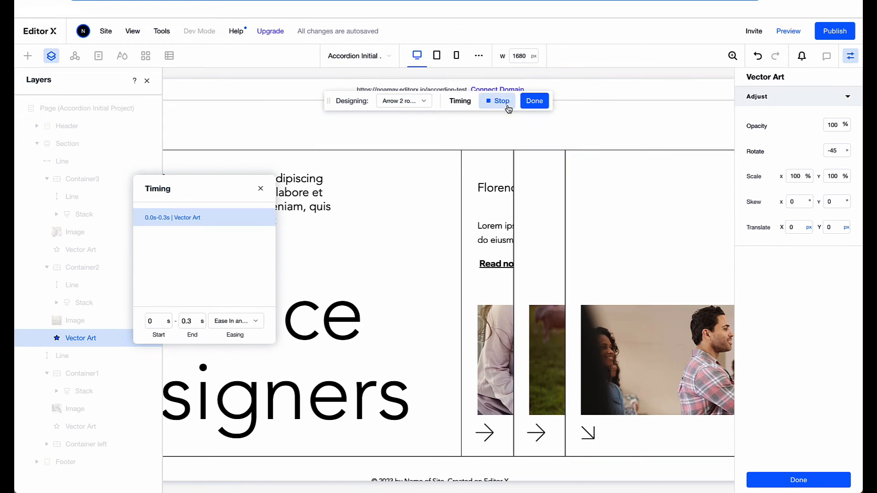
{"action": "left_click", "coordinate": [535, 100]}
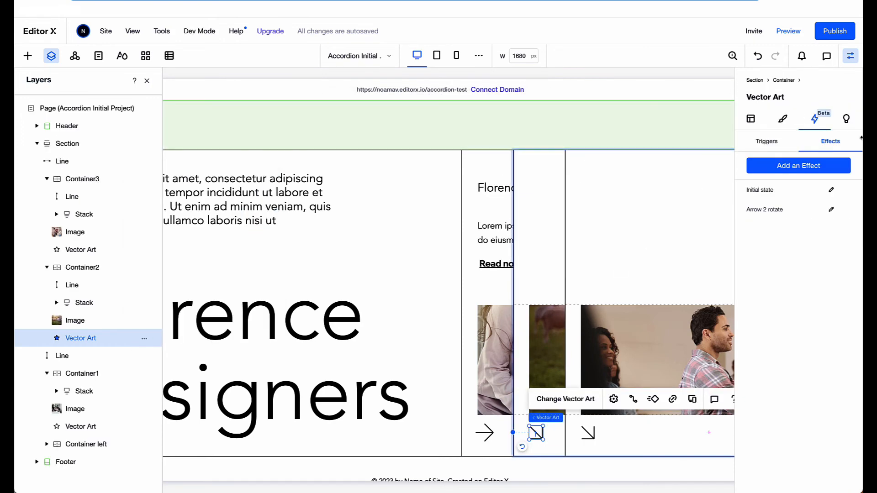
- Add an interaction to Container2's hover trigger that applies Arrow 2 rotate to its own arrow
{"action": "left_click", "coordinate": [773, 140]}
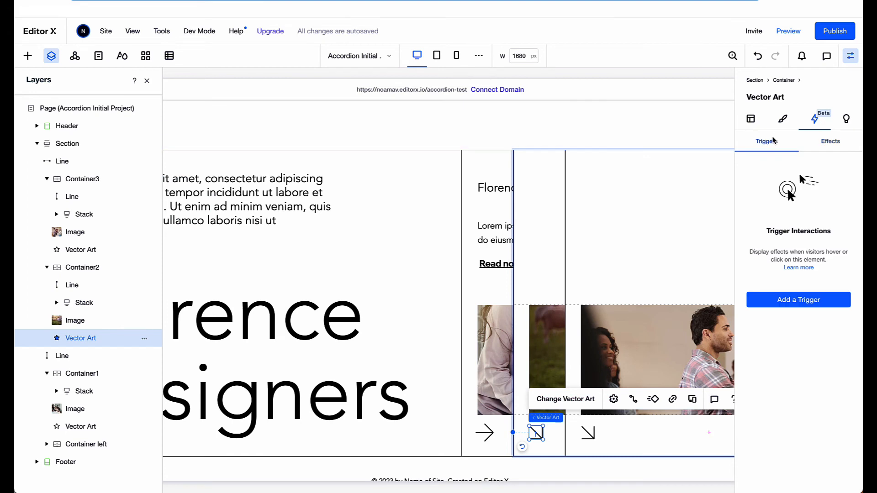
{"action": "left_click", "coordinate": [520, 200]}
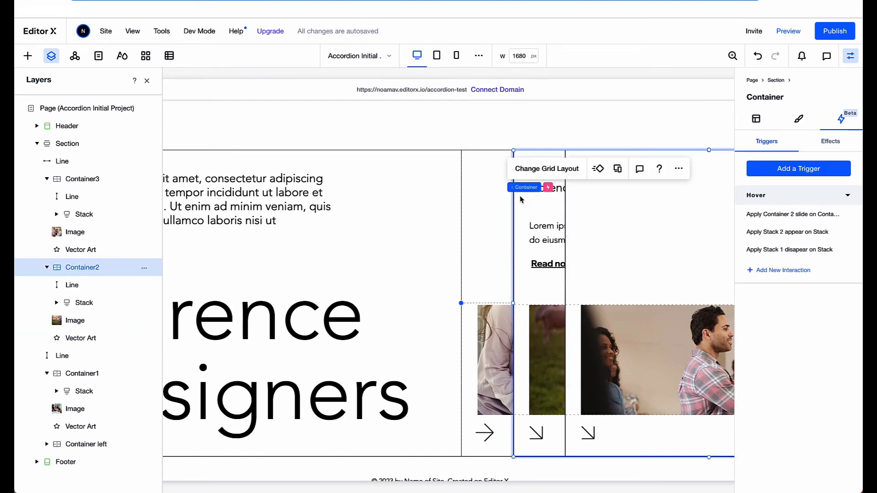
{"action": "left_click", "coordinate": [782, 271]}
{"action": "left_click", "coordinate": [786, 213]}
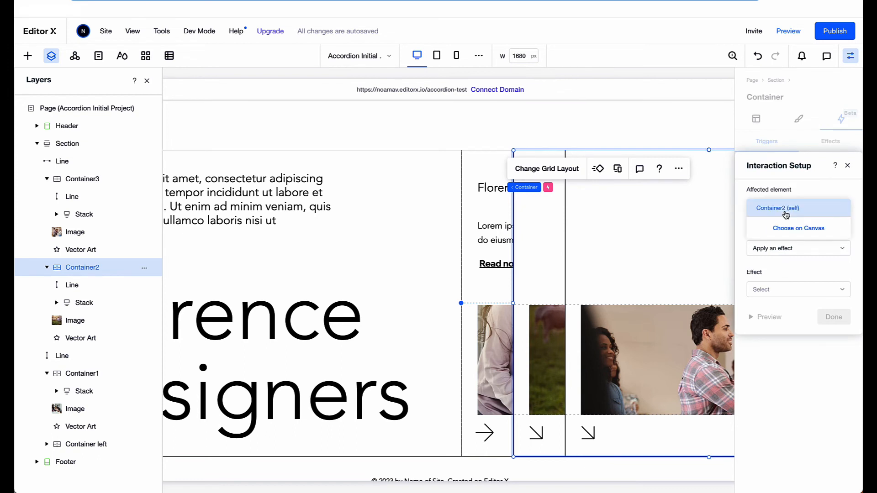
{"action": "left_click", "coordinate": [789, 230]}
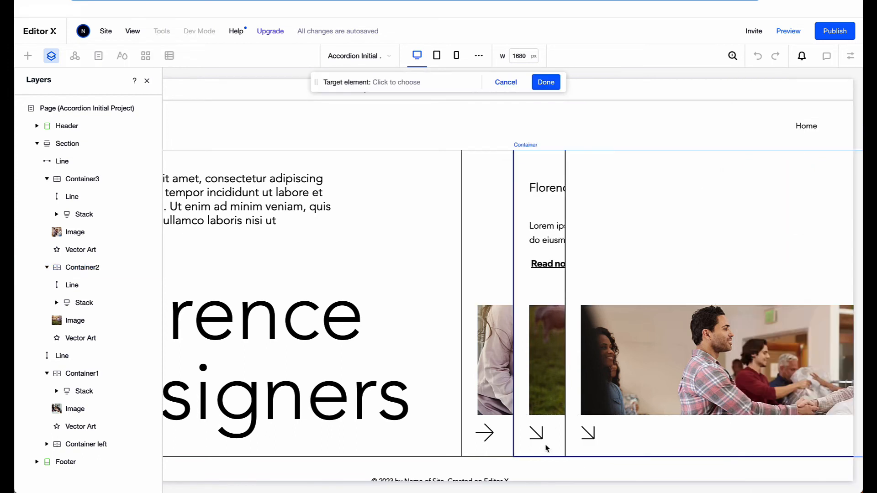
{"action": "left_click", "coordinate": [533, 432]}
{"action": "left_click", "coordinate": [533, 432]}
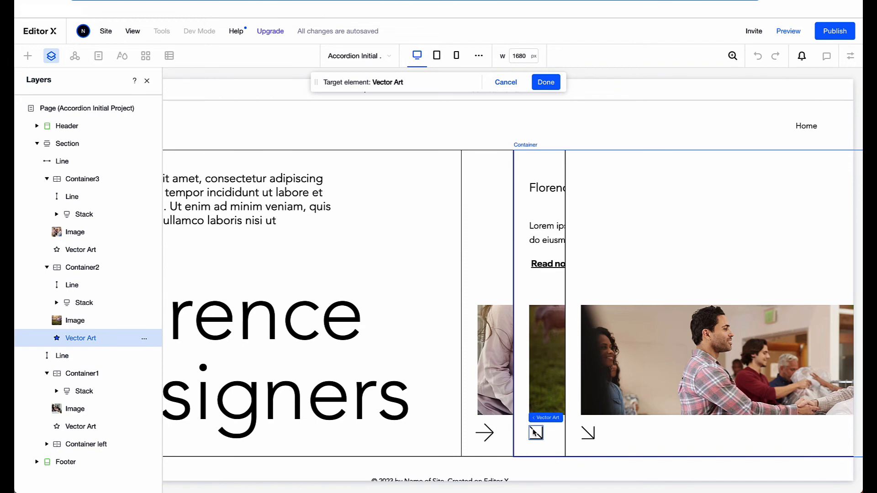
{"action": "left_click", "coordinate": [546, 82]}
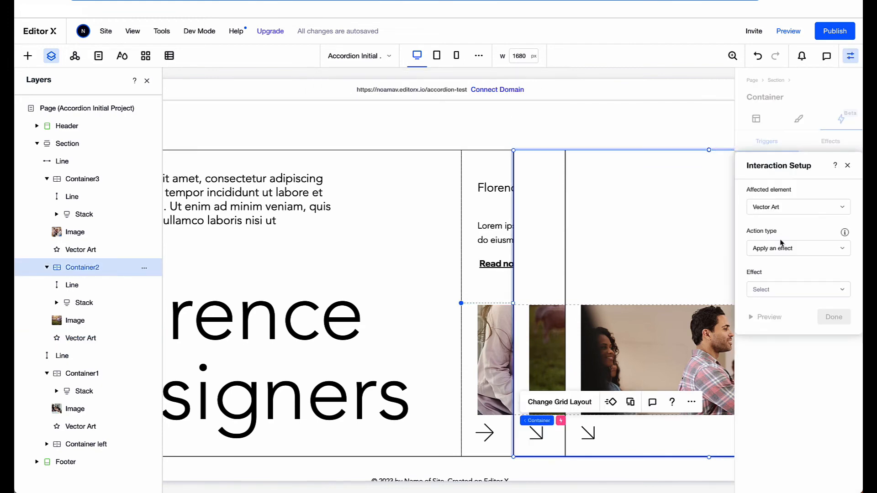
{"action": "left_click", "coordinate": [780, 293]}
{"action": "left_click", "coordinate": [783, 305]}
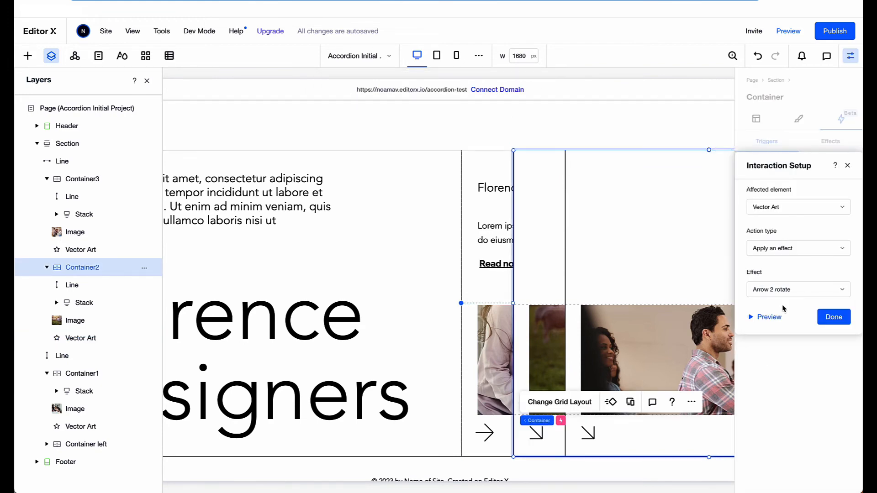
{"action": "left_click", "coordinate": [830, 322]}
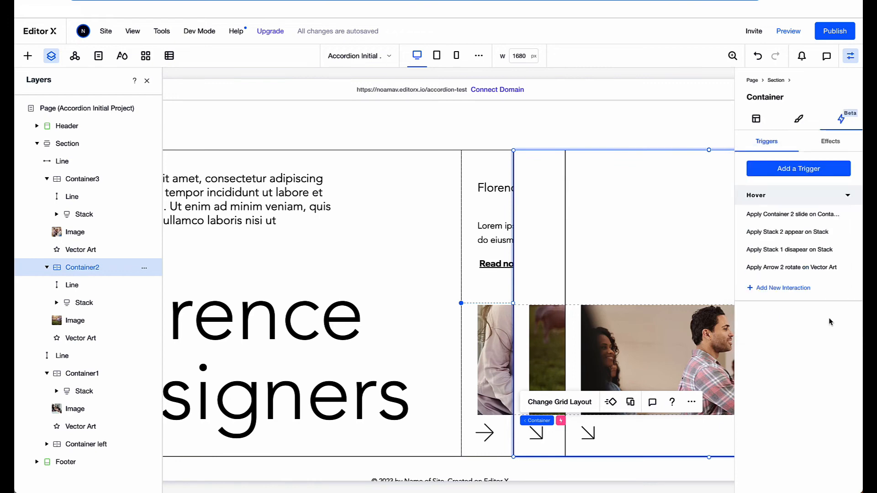
- Preview the site, test the containers' hover slides and arrow rotations, and return to editing
{"action": "left_click", "coordinate": [789, 32]}
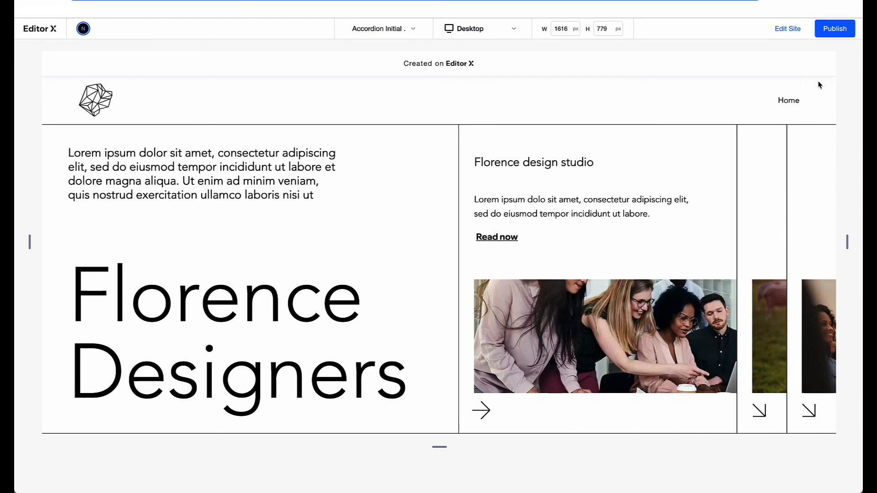
{"action": "mouse_move", "coordinate": [477, 405]}
{"action": "mouse_move", "coordinate": [651, 320]}
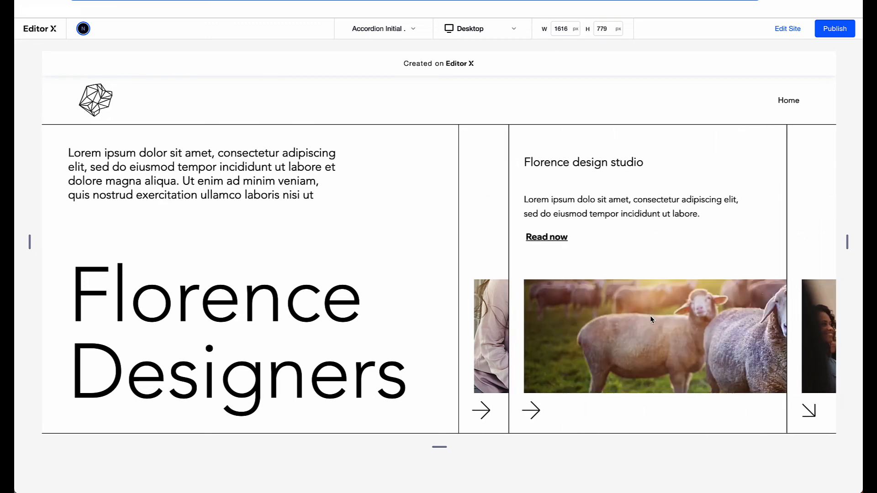
{"action": "mouse_move", "coordinate": [772, 316]}
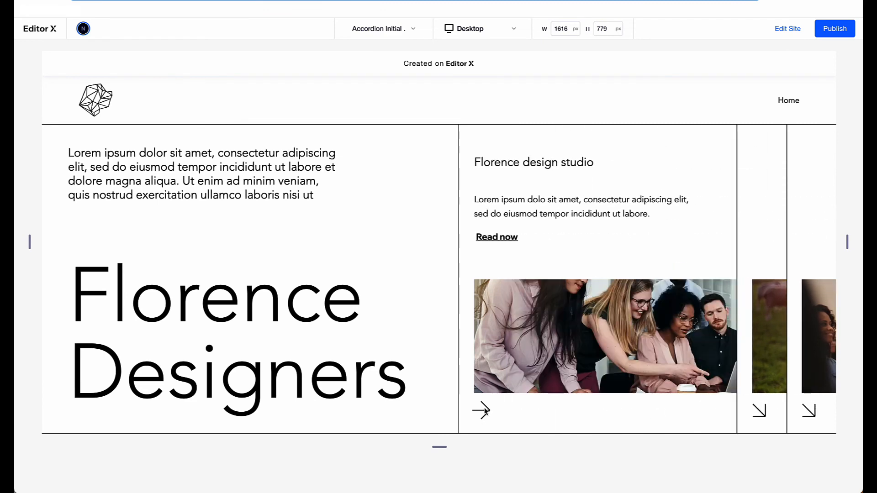
{"action": "left_click", "coordinate": [793, 28]}
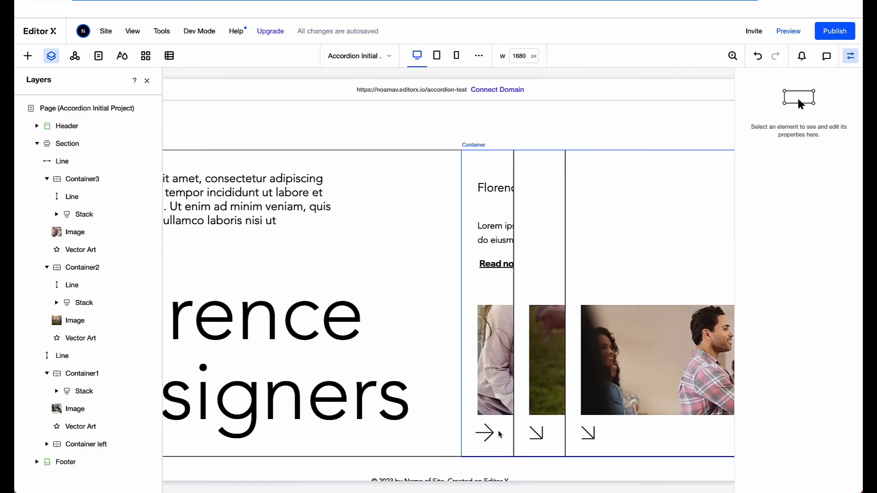
- Add a custom effect named "Arrow 1 rotate" to the arrow in Container1 and start designing it
{"action": "left_click", "coordinate": [482, 442]}
{"action": "left_click", "coordinate": [483, 435]}
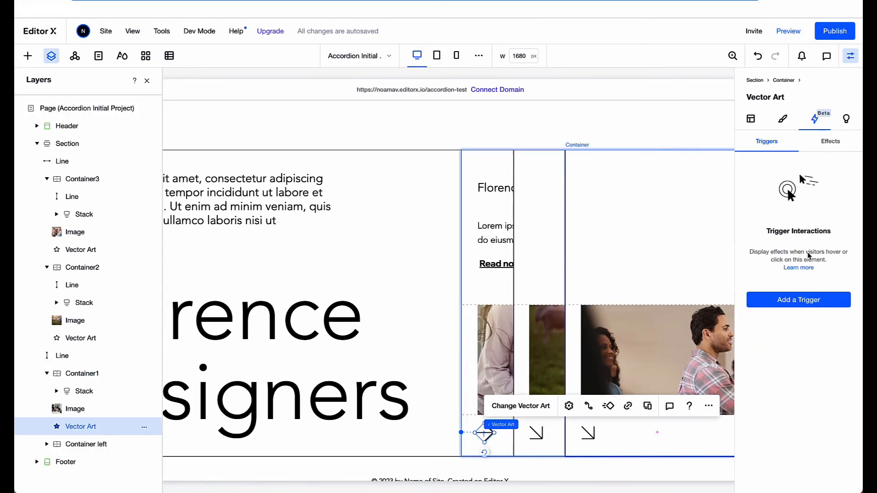
{"action": "left_click", "coordinate": [827, 142]}
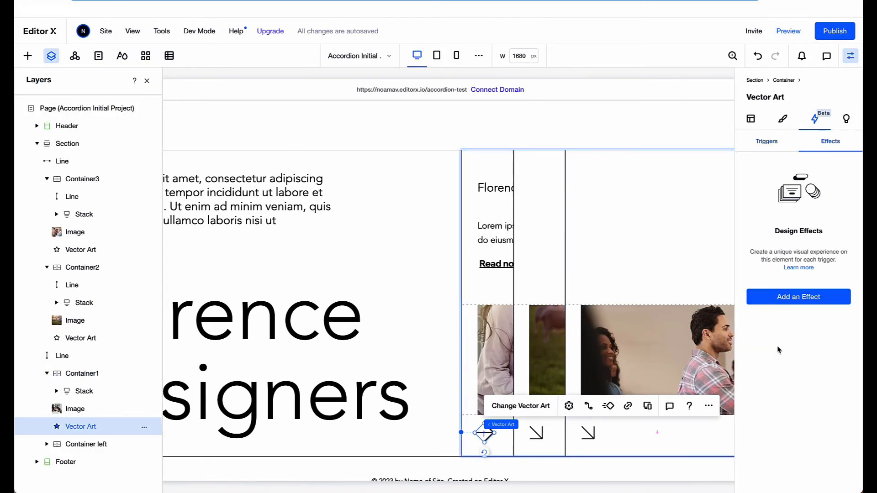
{"action": "left_click", "coordinate": [771, 302]}
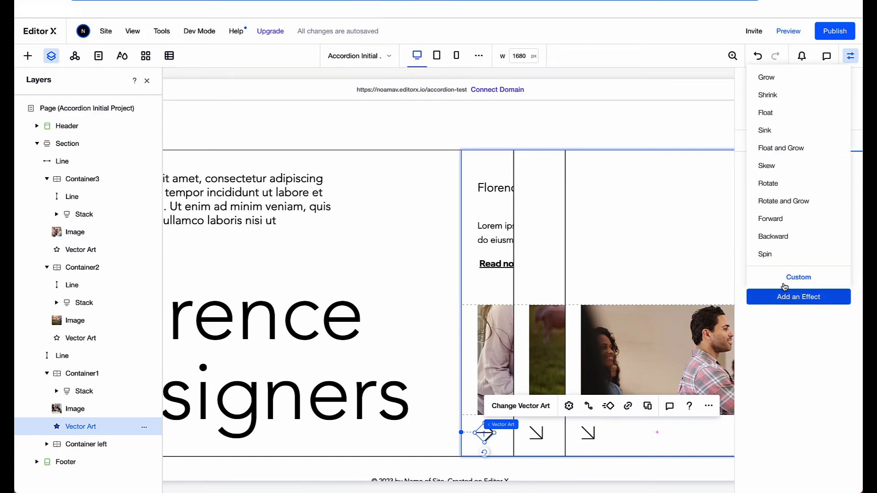
{"action": "left_click", "coordinate": [798, 277]}
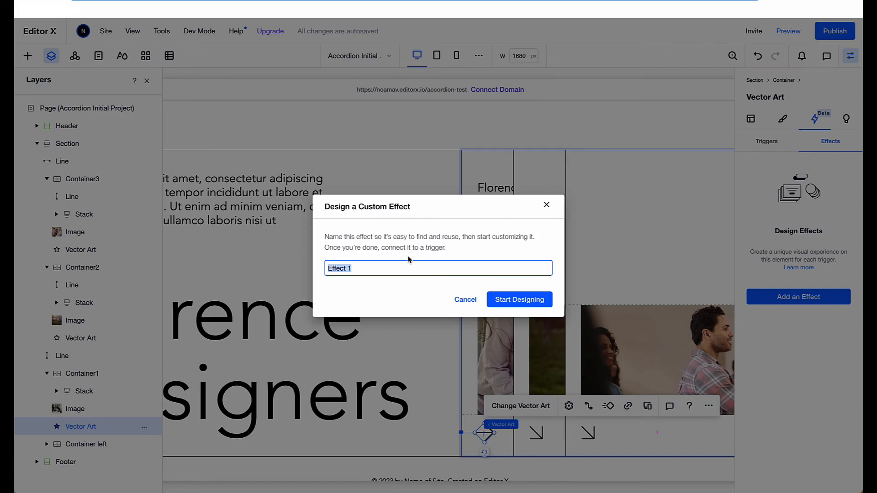
{"action": "type", "text": "Arrow 1 rotate"}
{"action": "left_click", "coordinate": [501, 305]}
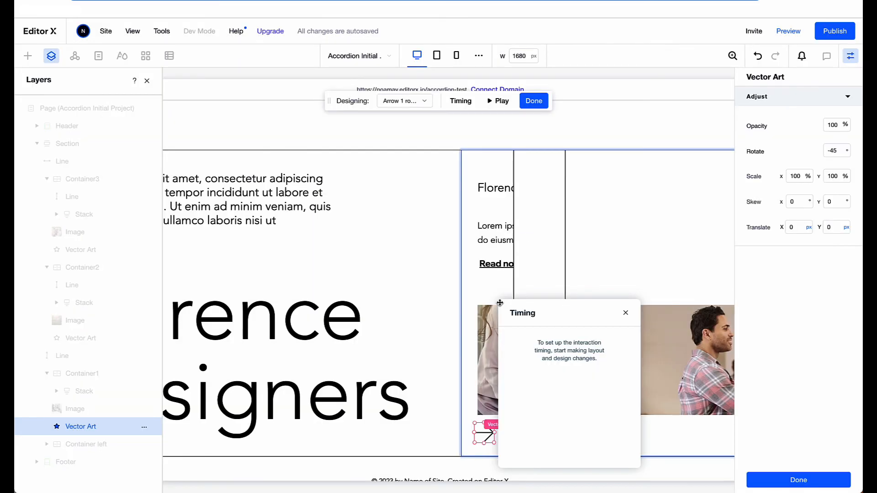
- Set the arrow's rotation to 0° in the Arrow 1 rotate effect, play the effect and finish designing
{"action": "left_click_drag", "start_coordinate": [570, 309], "coordinate": [305, 199]}
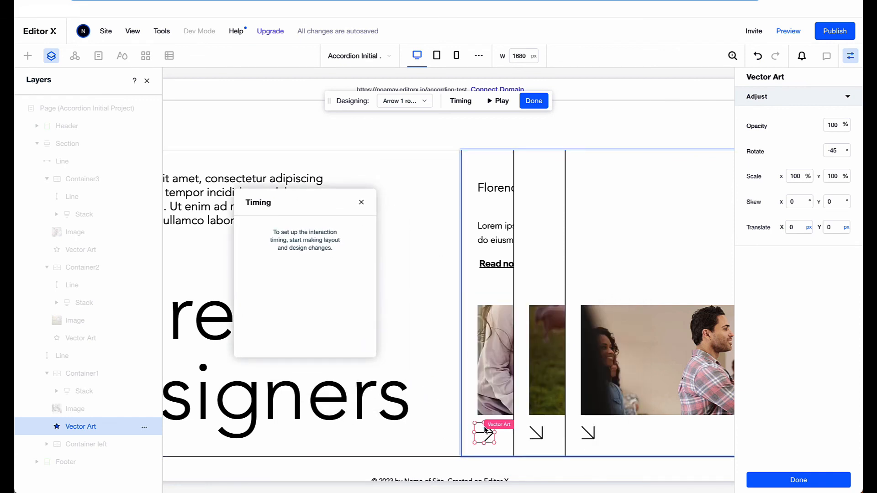
{"action": "left_click", "coordinate": [404, 101]}
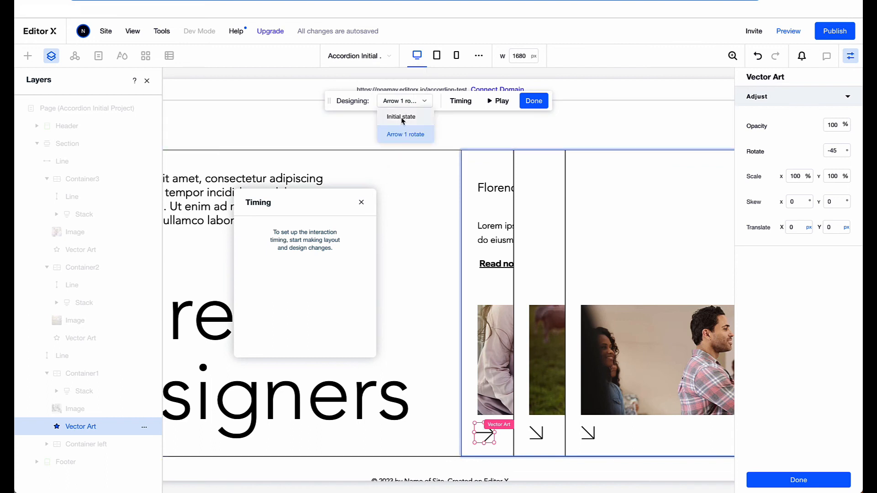
{"action": "left_click", "coordinate": [401, 118]}
{"action": "left_click", "coordinate": [401, 103]}
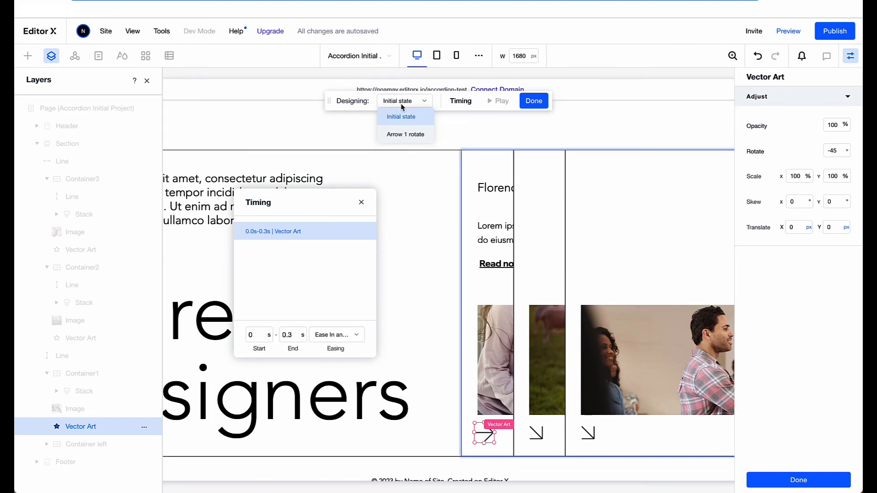
{"action": "left_click", "coordinate": [401, 135]}
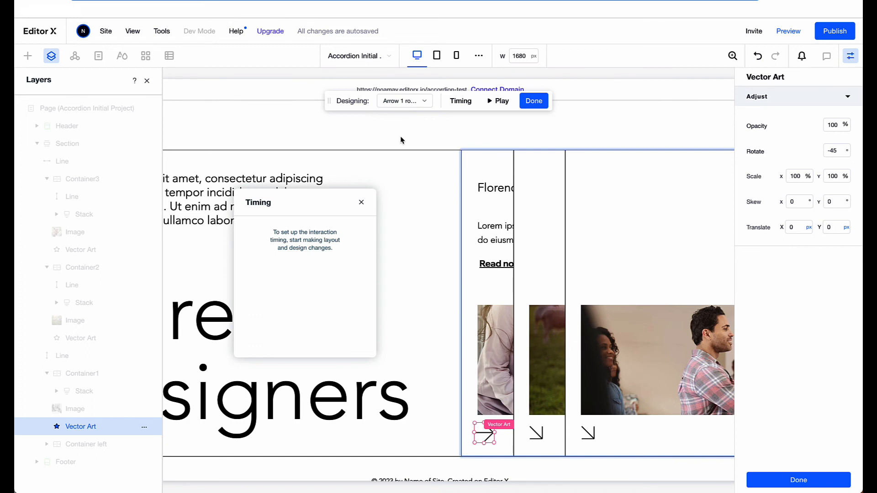
{"action": "left_click", "coordinate": [835, 154]}
{"action": "type", "text": "0"}
{"action": "key", "text": "Return"}
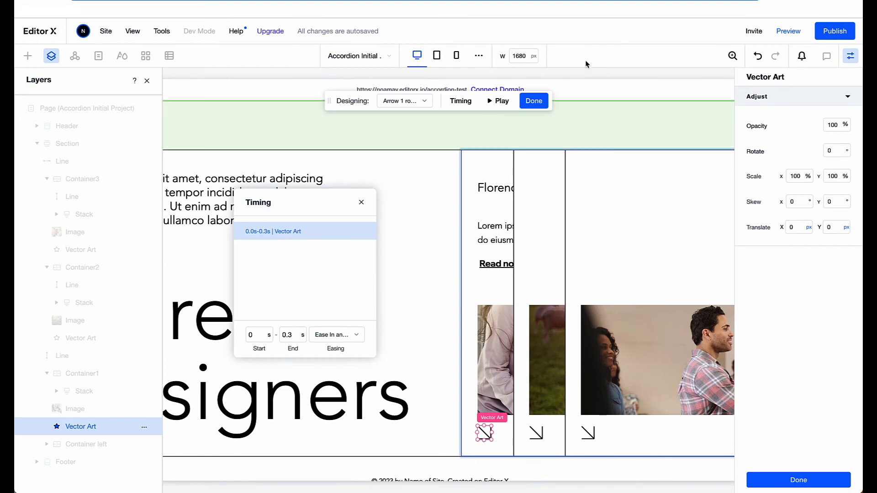
{"action": "left_click", "coordinate": [495, 101]}
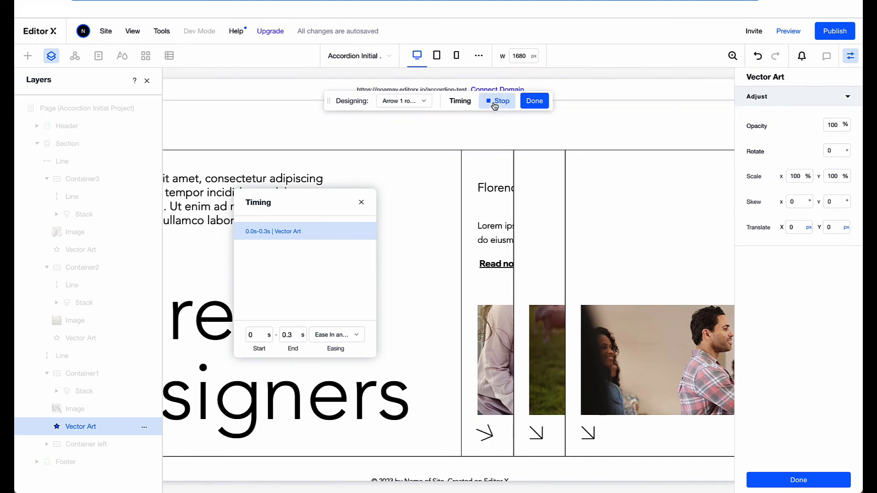
{"action": "left_click", "coordinate": [533, 100]}
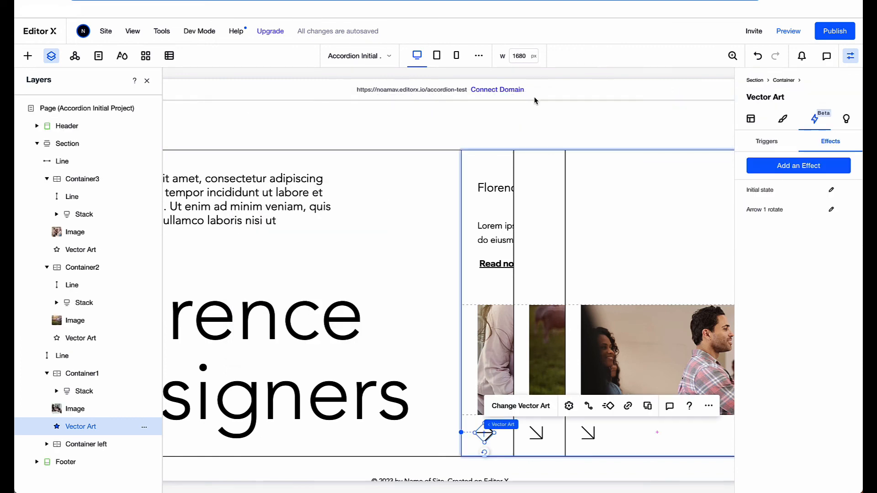
- Add an interaction to Container2's hover trigger that applies the Arrow 1 rotate effect to the arrow in Container1
{"action": "left_click", "coordinate": [529, 163]}
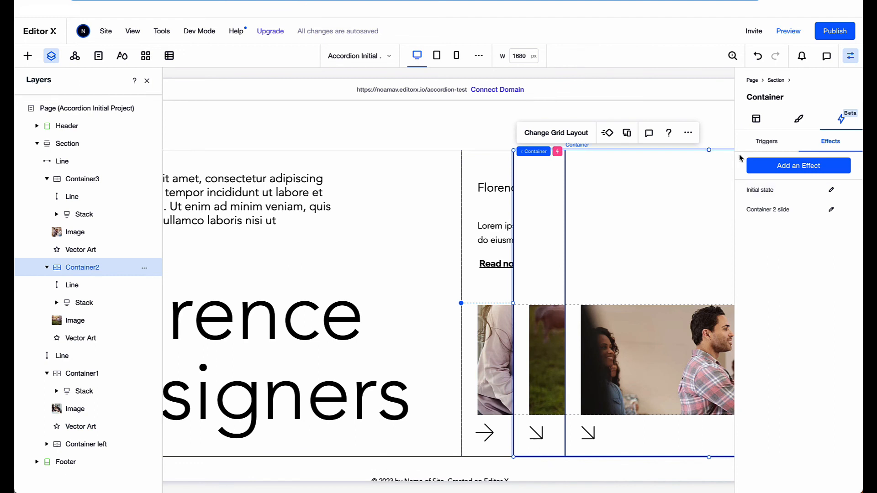
{"action": "left_click", "coordinate": [758, 141]}
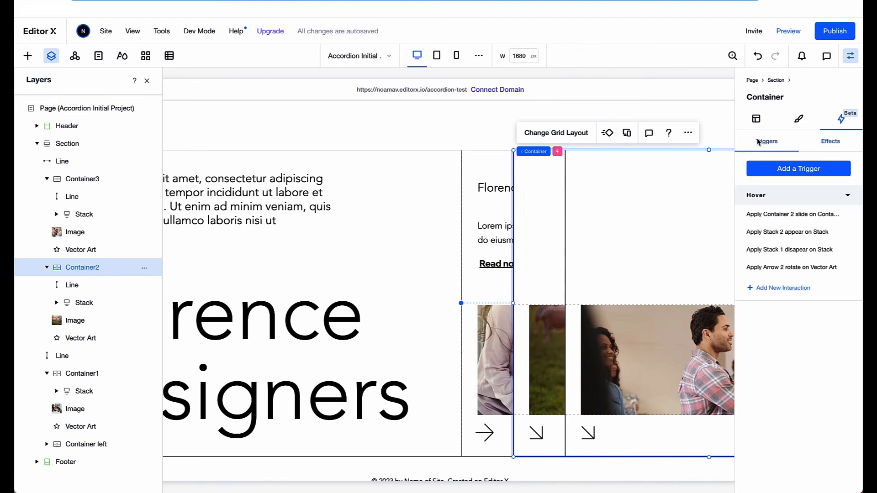
{"action": "left_click", "coordinate": [780, 290]}
{"action": "left_click", "coordinate": [784, 206]}
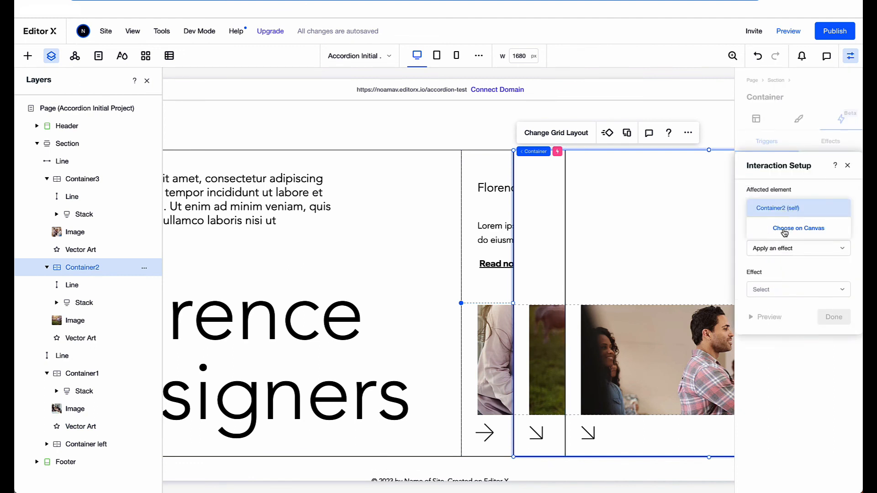
{"action": "left_click", "coordinate": [798, 228]}
{"action": "left_click", "coordinate": [485, 434]}
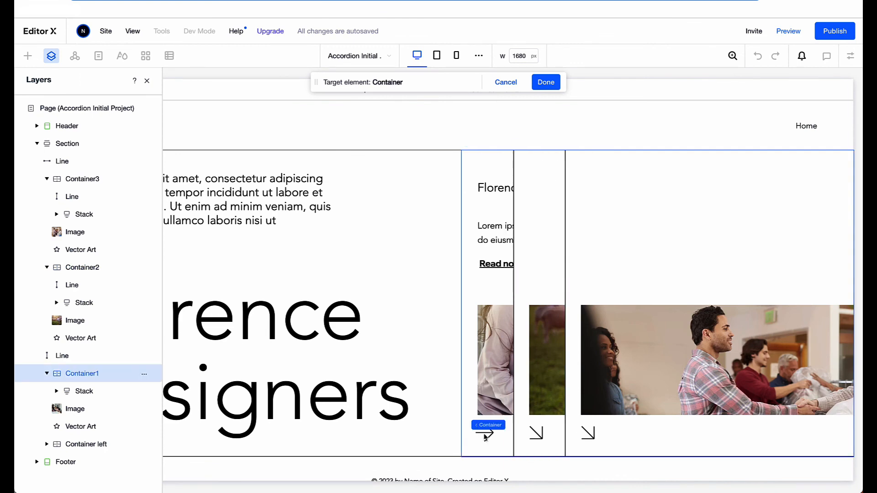
{"action": "left_click", "coordinate": [485, 435]}
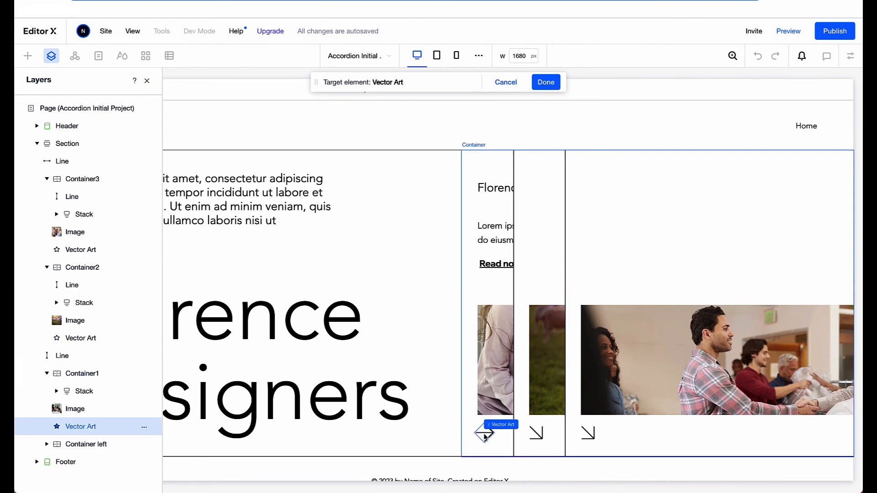
{"action": "left_click", "coordinate": [543, 83]}
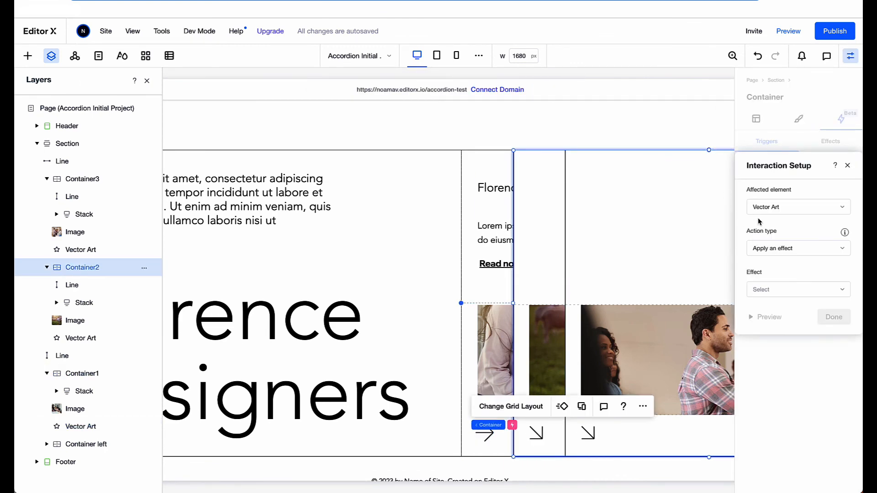
{"action": "left_click", "coordinate": [774, 290]}
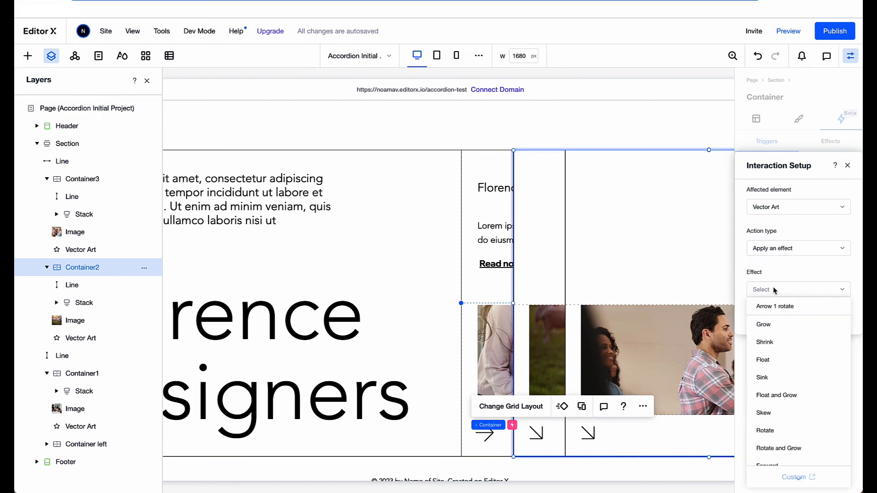
{"action": "left_click", "coordinate": [775, 307]}
{"action": "left_click", "coordinate": [831, 315]}
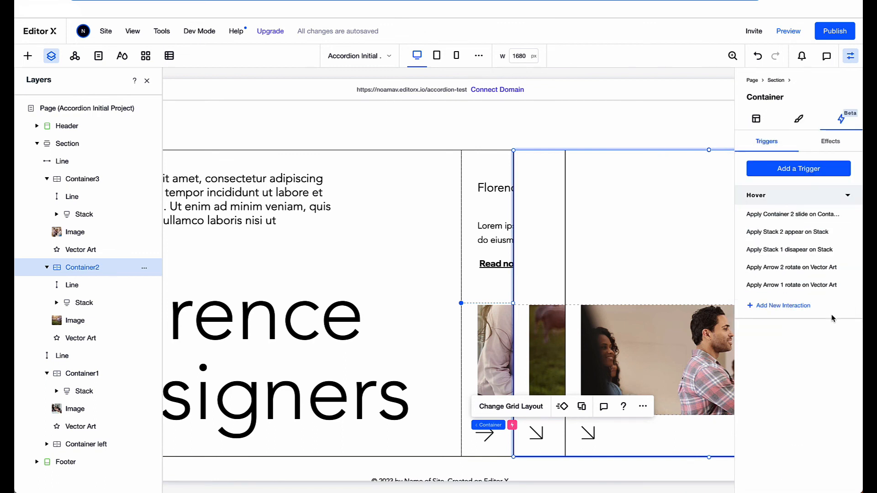
- Add an interaction to Container3's hover trigger that applies the Arrow 1 rotate effect to the arrow in Container1
{"action": "left_click", "coordinate": [584, 167]}
{"action": "left_click", "coordinate": [773, 304]}
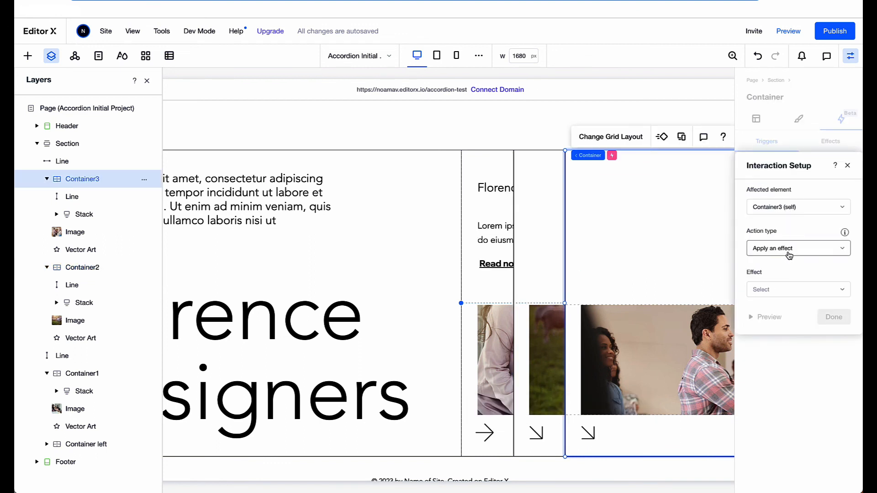
{"action": "left_click", "coordinate": [787, 209]}
{"action": "left_click", "coordinate": [794, 228]}
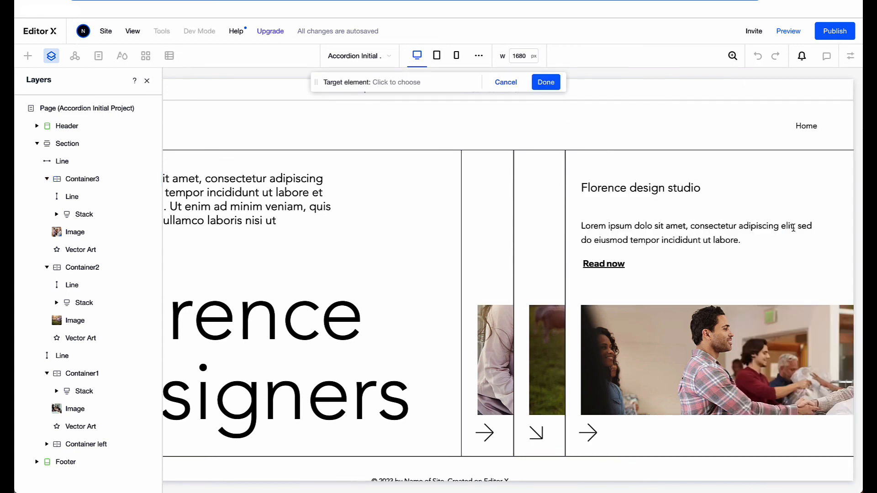
{"action": "left_click", "coordinate": [486, 436]}
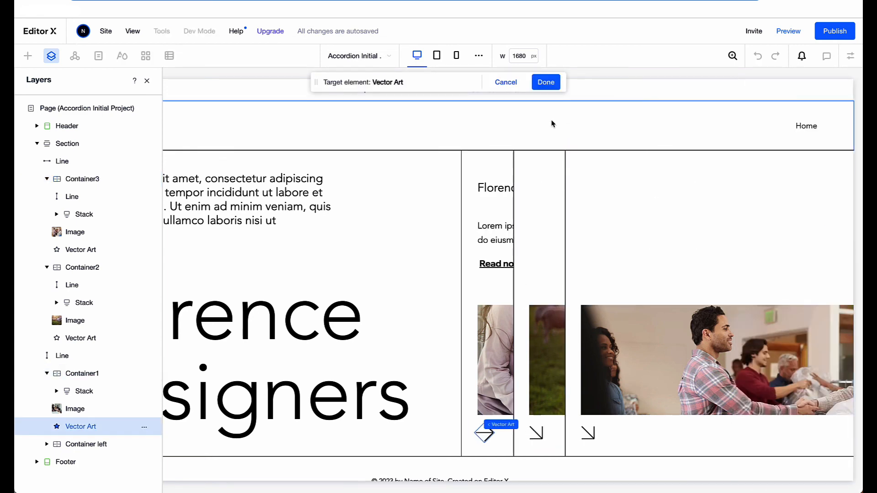
{"action": "left_click", "coordinate": [540, 82]}
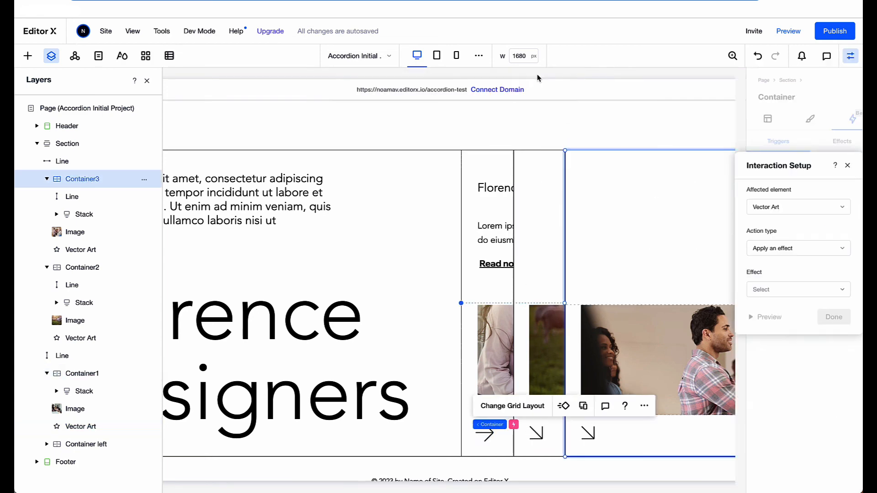
{"action": "left_click", "coordinate": [766, 291]}
{"action": "left_click", "coordinate": [775, 307]}
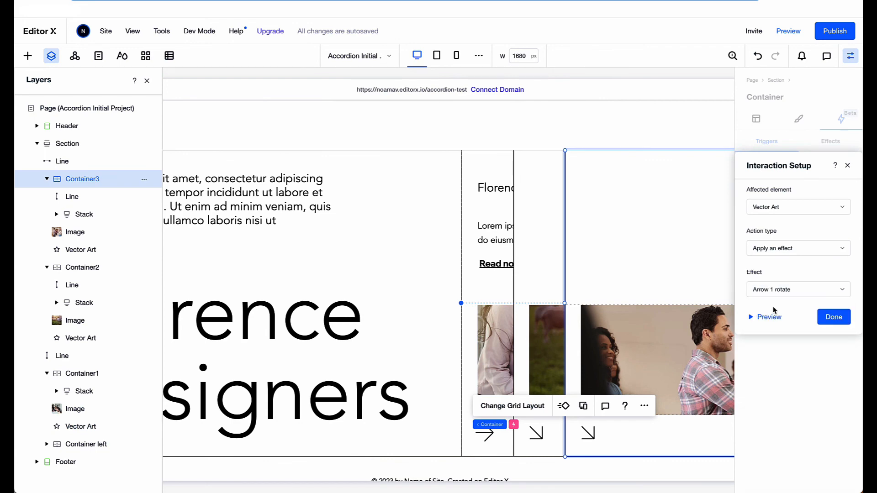
{"action": "left_click", "coordinate": [835, 318]}
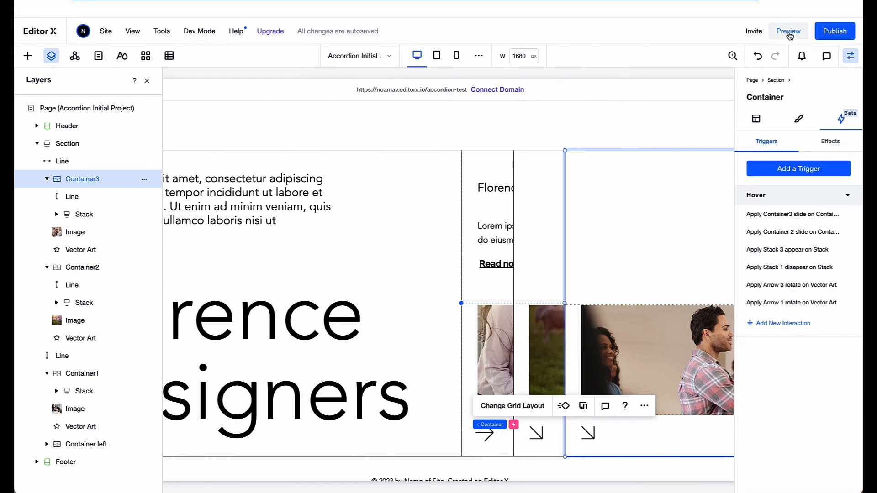
- Preview the site, test the hover slides and arrow rotations across the accordion containers, and publish the site
{"action": "left_click", "coordinate": [788, 31]}
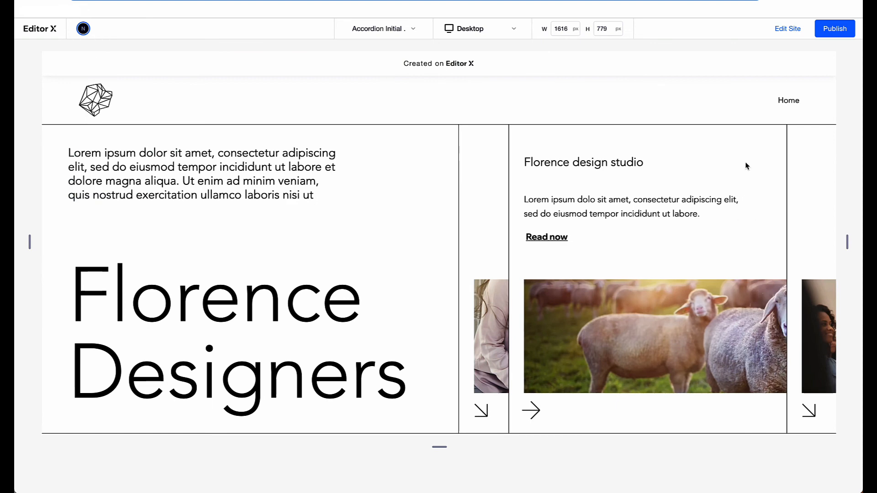
{"action": "mouse_move", "coordinate": [817, 175]}
{"action": "mouse_move", "coordinate": [496, 167]}
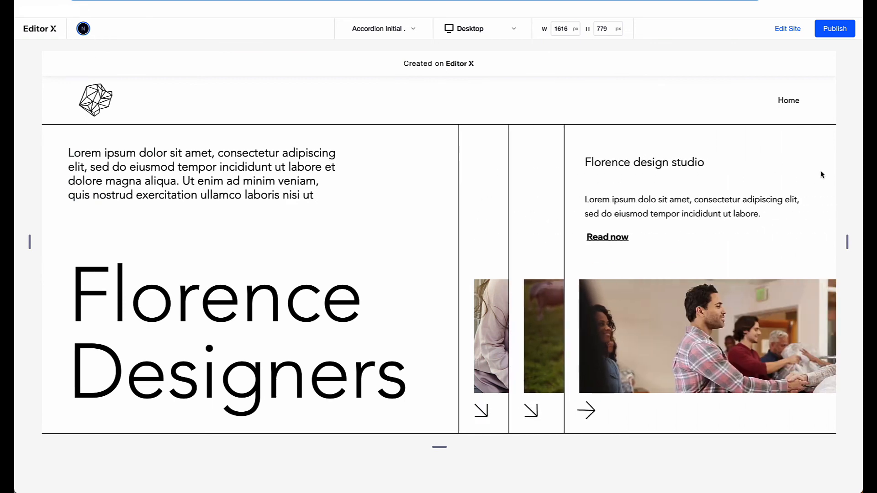
{"action": "left_click", "coordinate": [835, 30]}
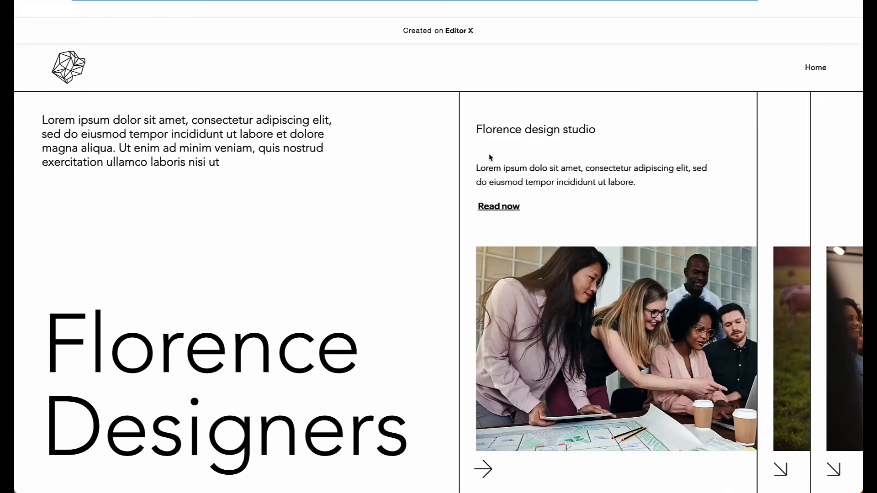
- Check the live accordion's responsiveness by narrowing the browser window and widening it back to full width
{"action": "left_click_drag", "start_coordinate": [861, 151], "coordinate": [634, 157]}
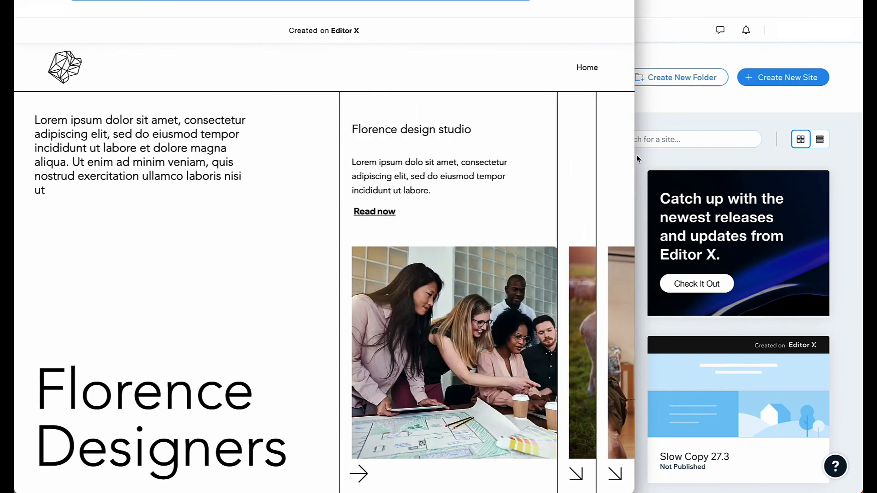
{"action": "left_click_drag", "start_coordinate": [638, 158], "coordinate": [770, 137]}
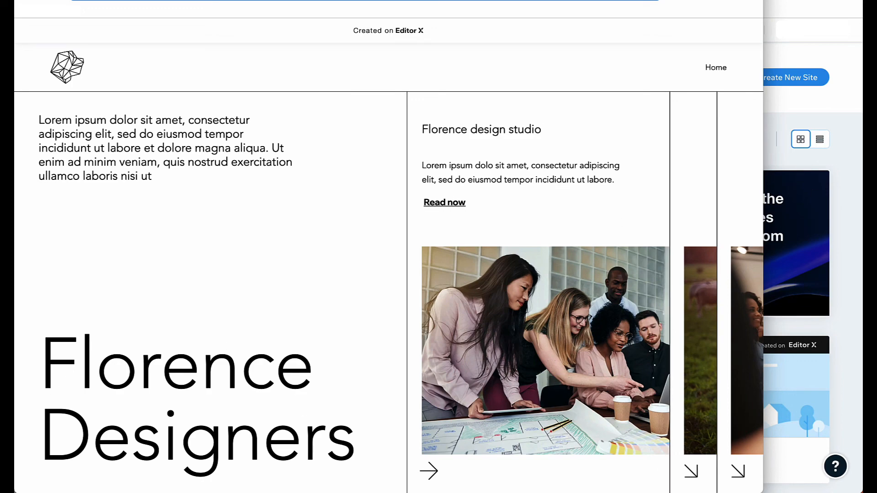
{"action": "left_click_drag", "start_coordinate": [768, 179], "coordinate": [861, 146]}
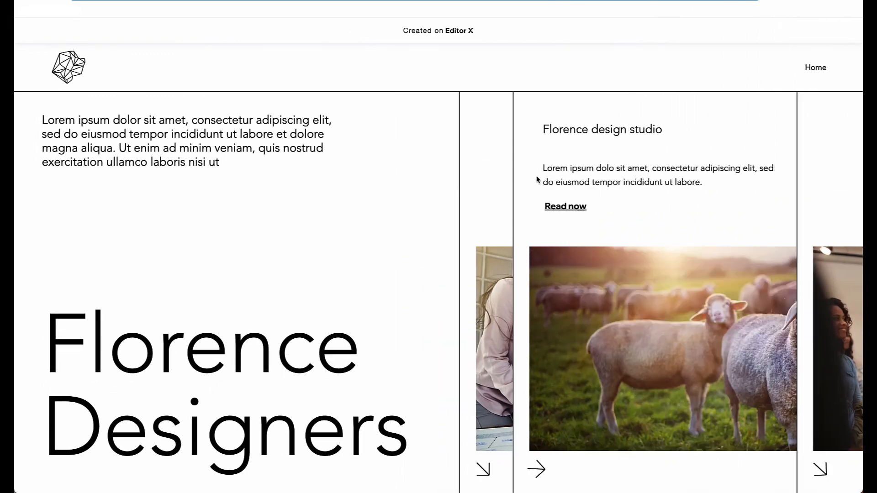